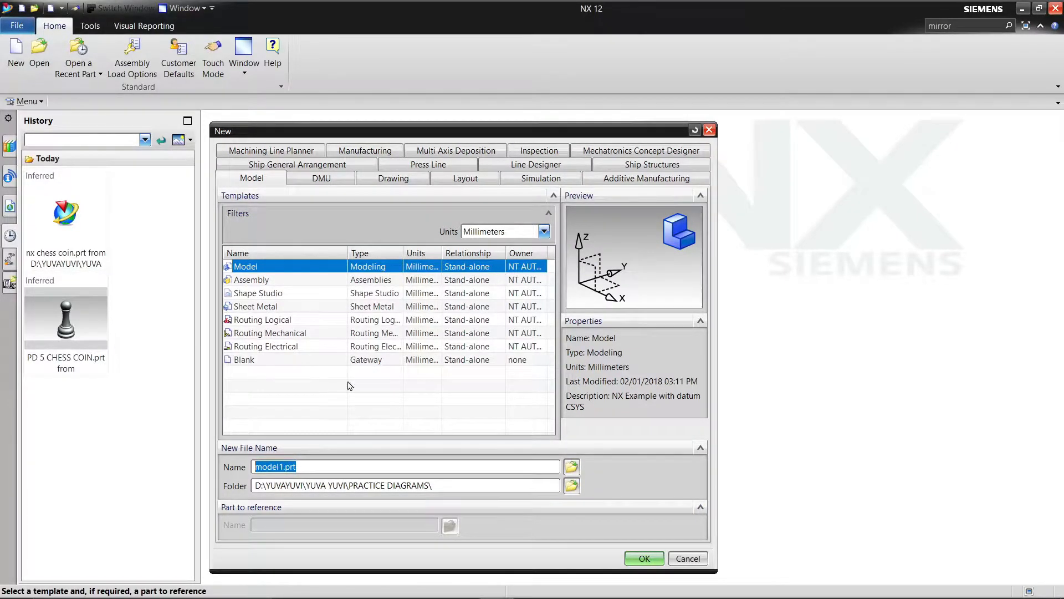
Step: Create a new millimetre Model part and open a sketch on the default XY plane
{"action": "left_click", "coordinate": [643, 558]}
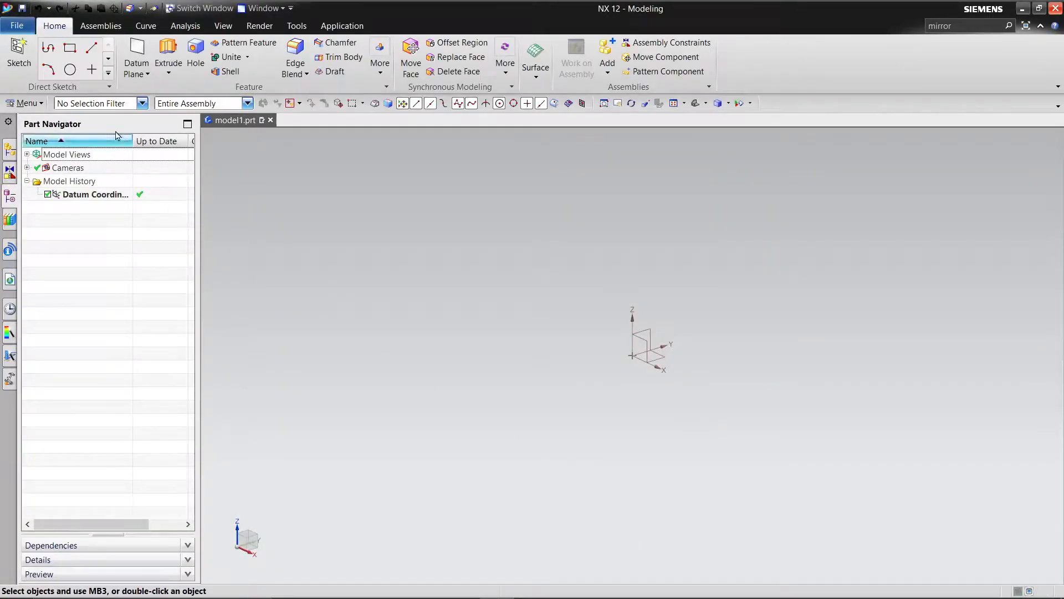
{"action": "left_click", "coordinate": [19, 55]}
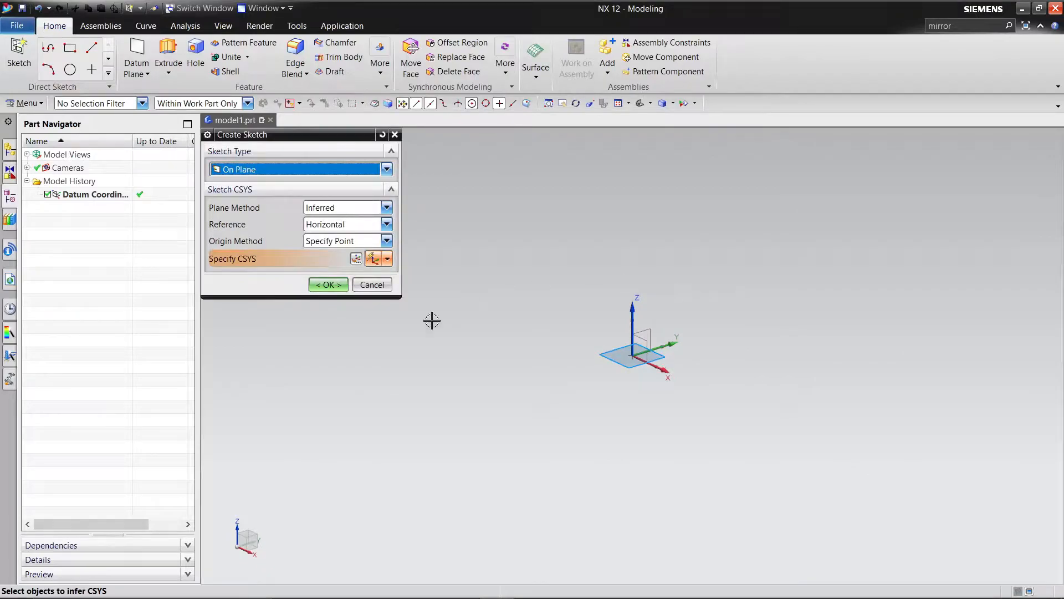
{"action": "left_click", "coordinate": [338, 285]}
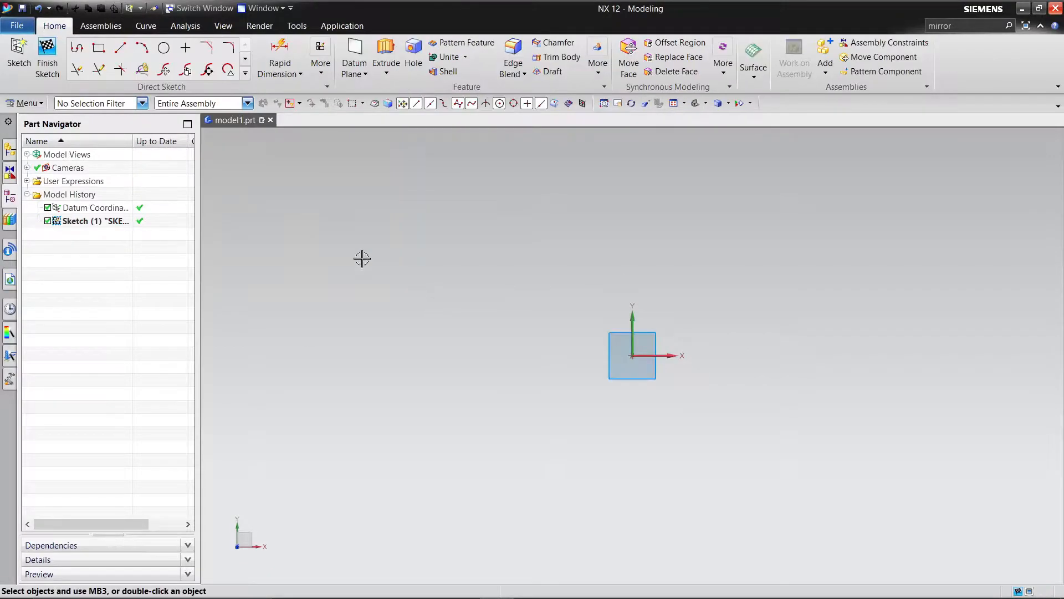
Step: Sketch a rectangle about 122 mm wide, centred on the origin
{"action": "left_click", "coordinate": [100, 49]}
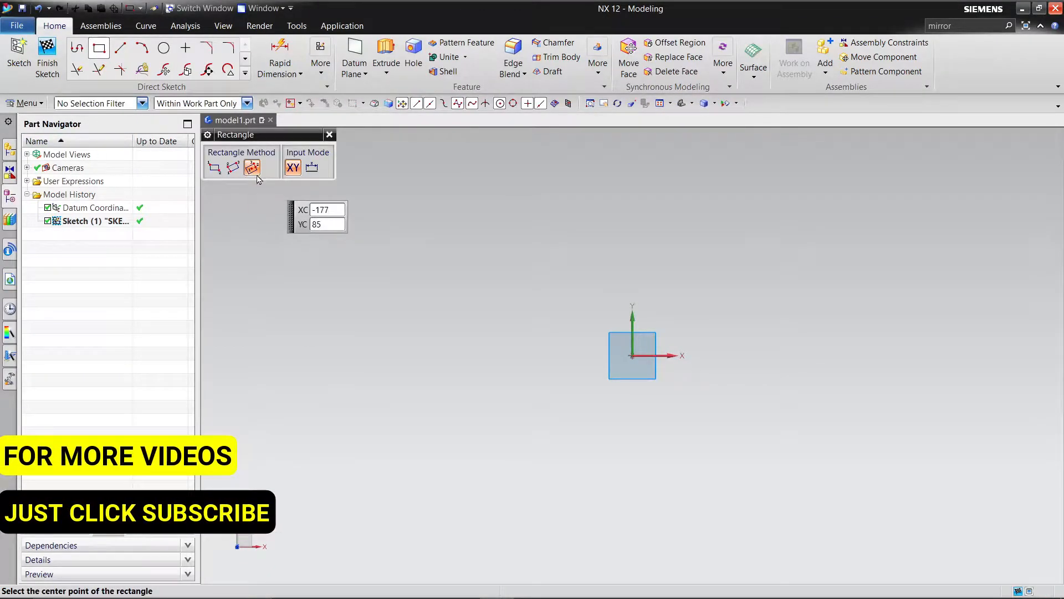
{"action": "left_click", "coordinate": [632, 355]}
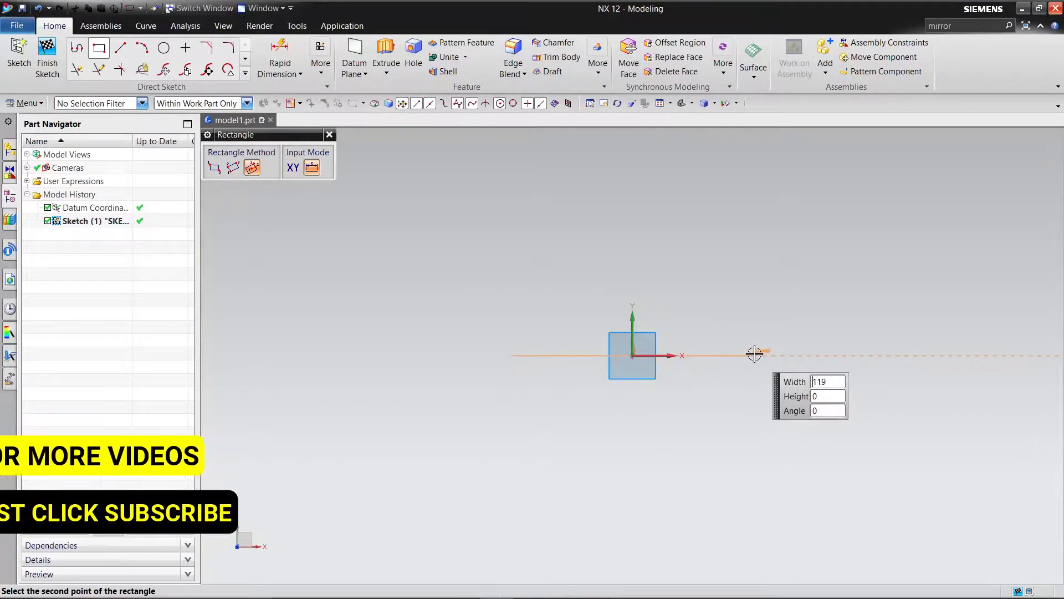
{"action": "left_click", "coordinate": [762, 255]}
{"action": "right_click", "coordinate": [826, 228]}
{"action": "left_click", "coordinate": [854, 254]}
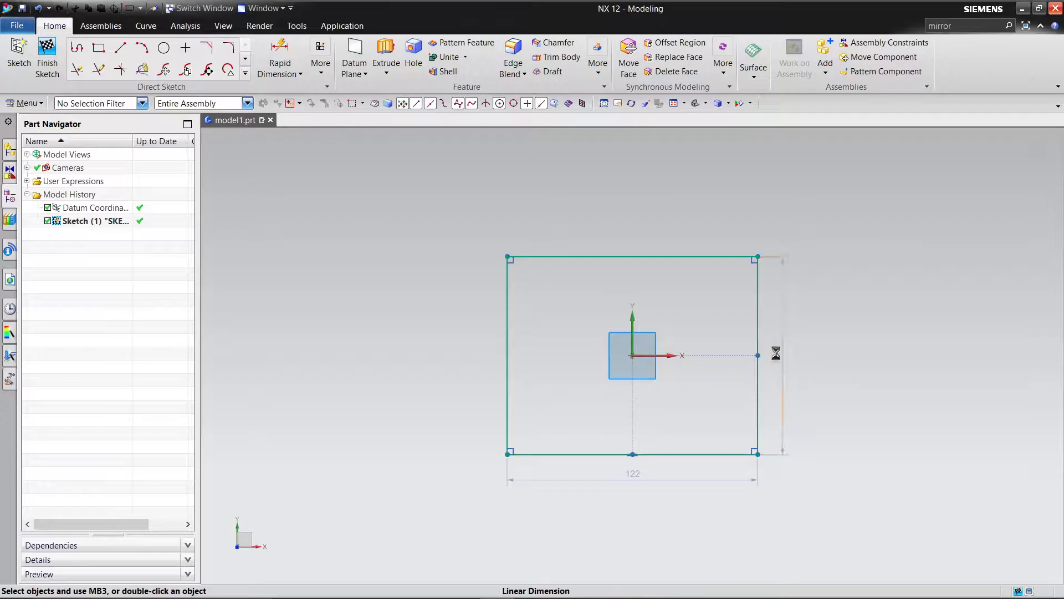
Step: Set the rectangle's height to 120 mm and width to 180 mm, and finish the sketch
{"action": "type", "text": "120"}
{"action": "key", "text": "Return"}
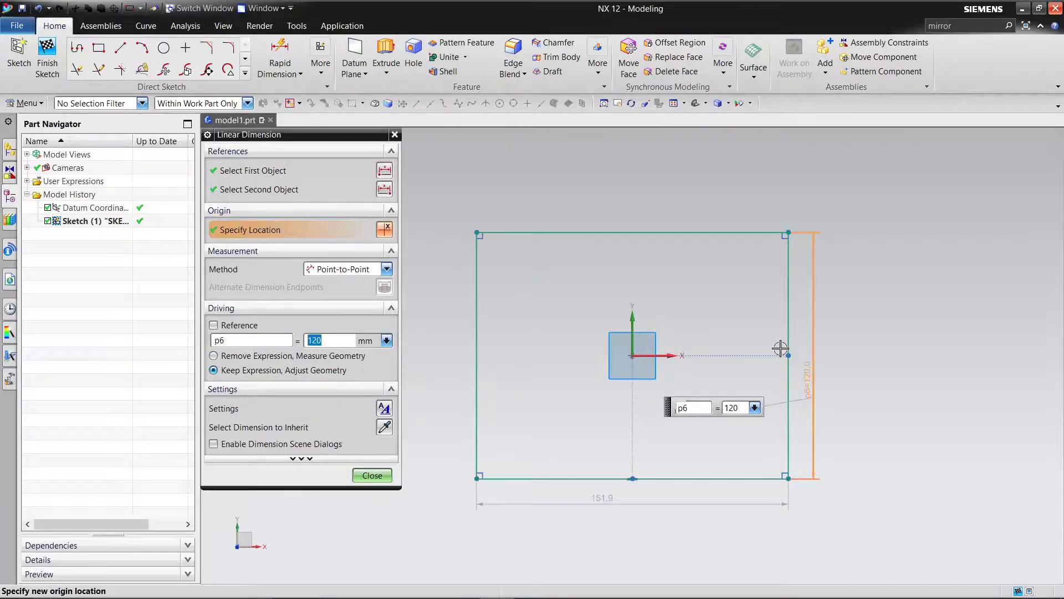
{"action": "double_click", "coordinate": [602, 497]}
{"action": "type", "text": "180"}
{"action": "key", "text": "Return"}
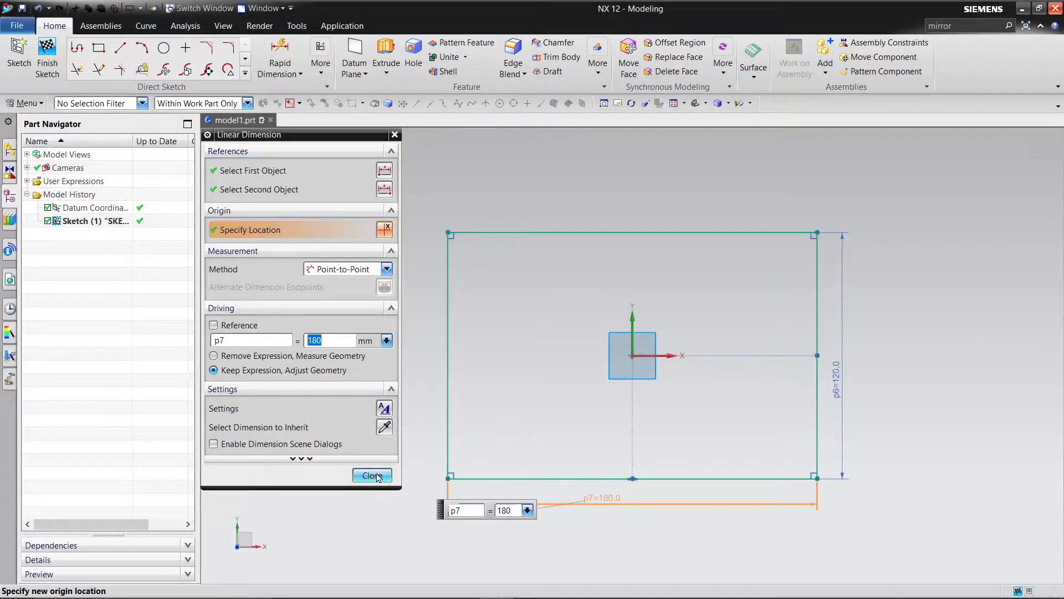
{"action": "left_click", "coordinate": [372, 476]}
{"action": "left_click", "coordinate": [46, 64]}
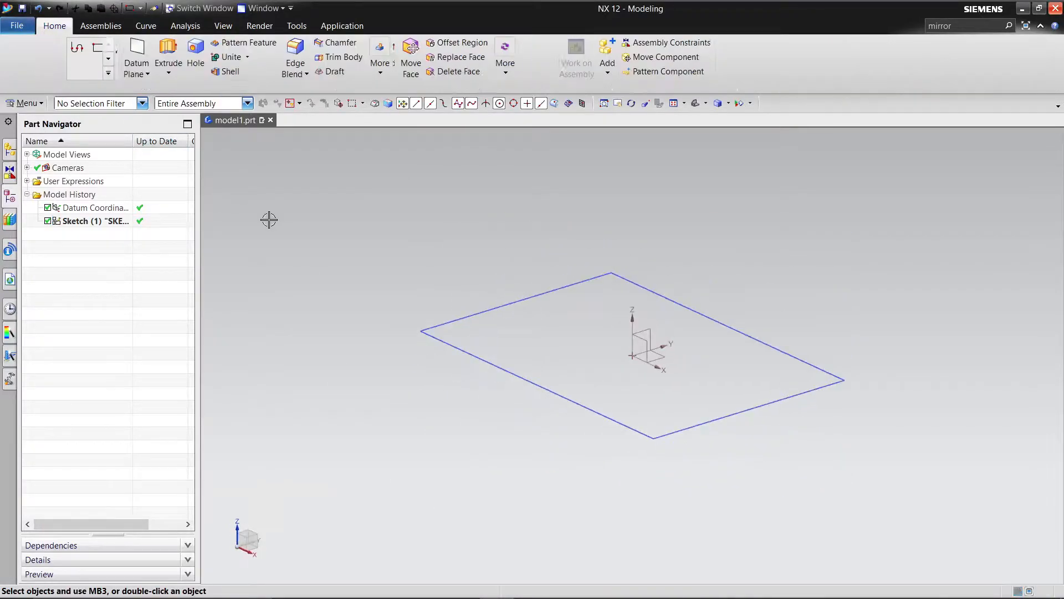
Step: Extrude the rectangle upward from 0 to 19 mm to form the base plate
{"action": "left_click", "coordinate": [168, 51]}
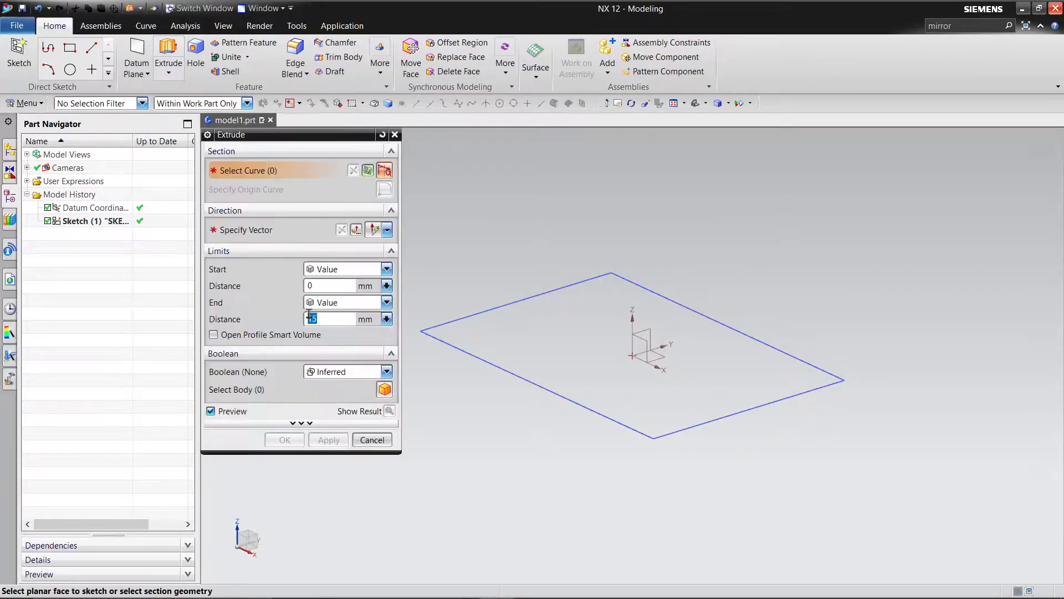
{"action": "left_click", "coordinate": [437, 339]}
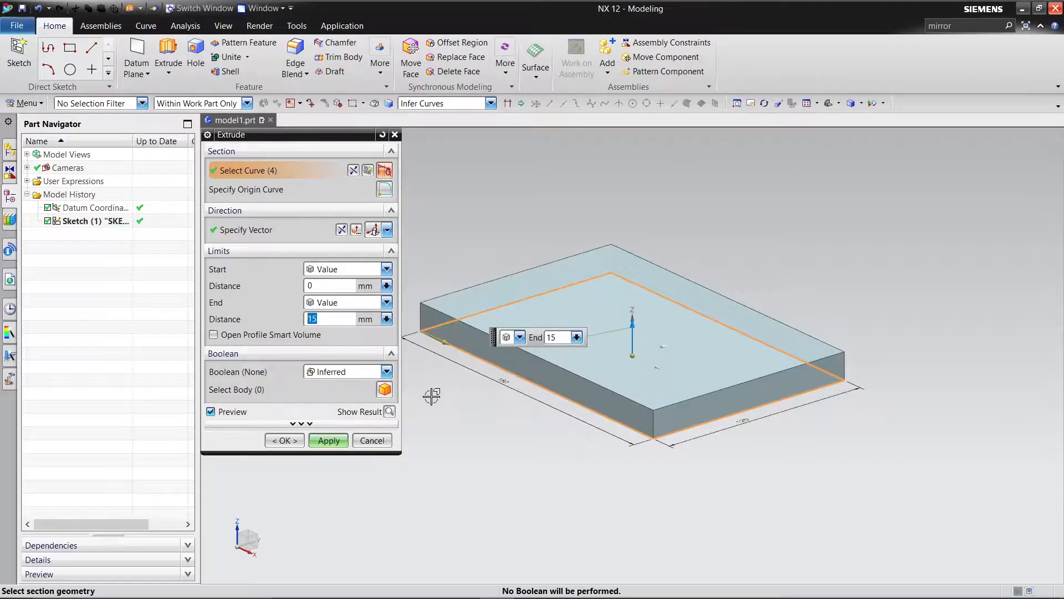
{"action": "left_click", "coordinate": [389, 411]}
{"action": "left_click", "coordinate": [328, 440]}
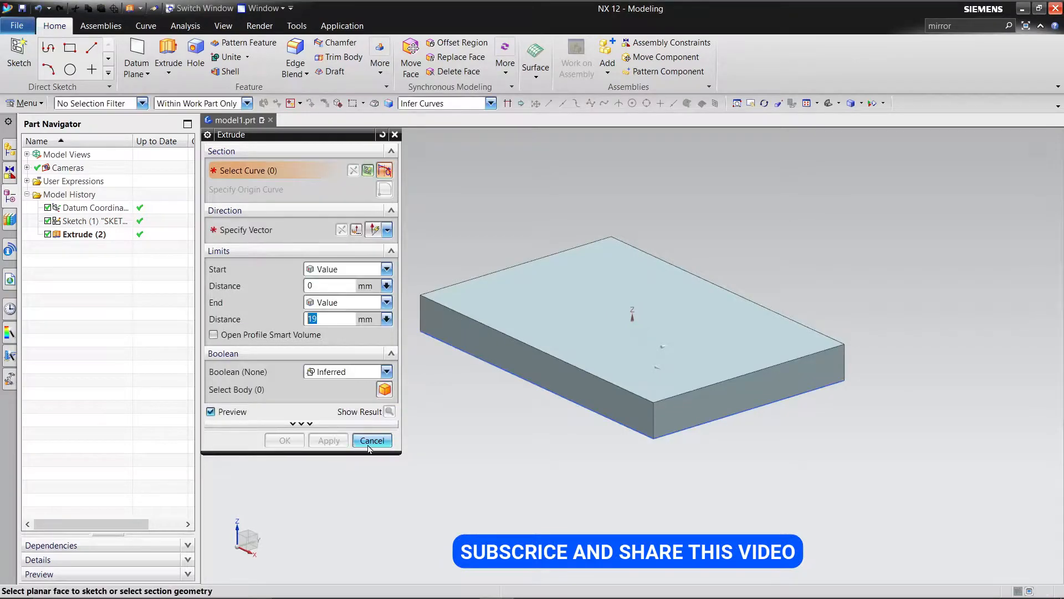
{"action": "left_click", "coordinate": [370, 441]}
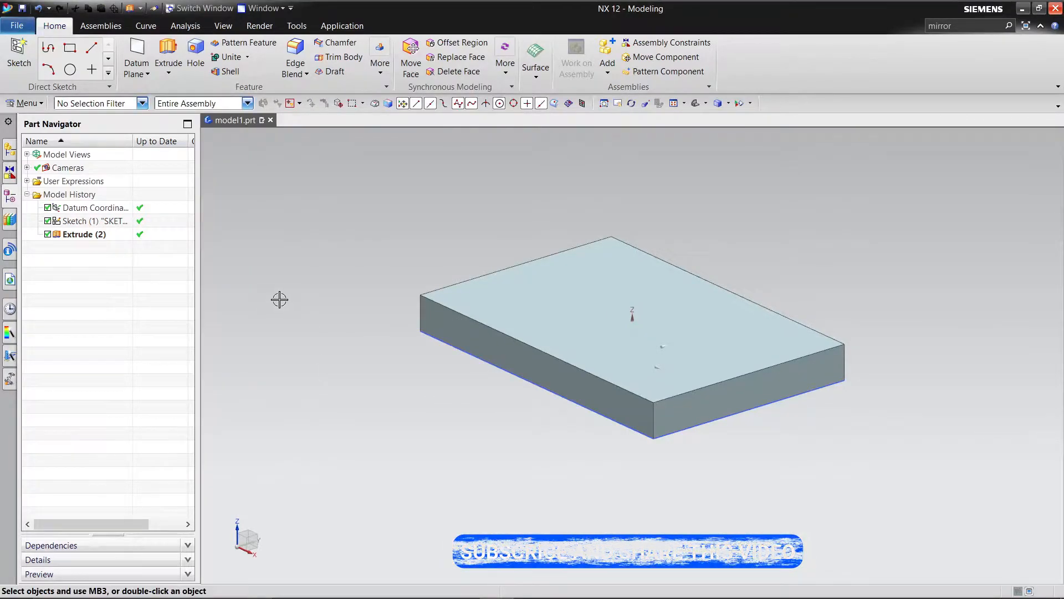
Step: Open a new sketch on the vertical XZ datum plane running through the middle of the plate
{"action": "key", "text": "s"}
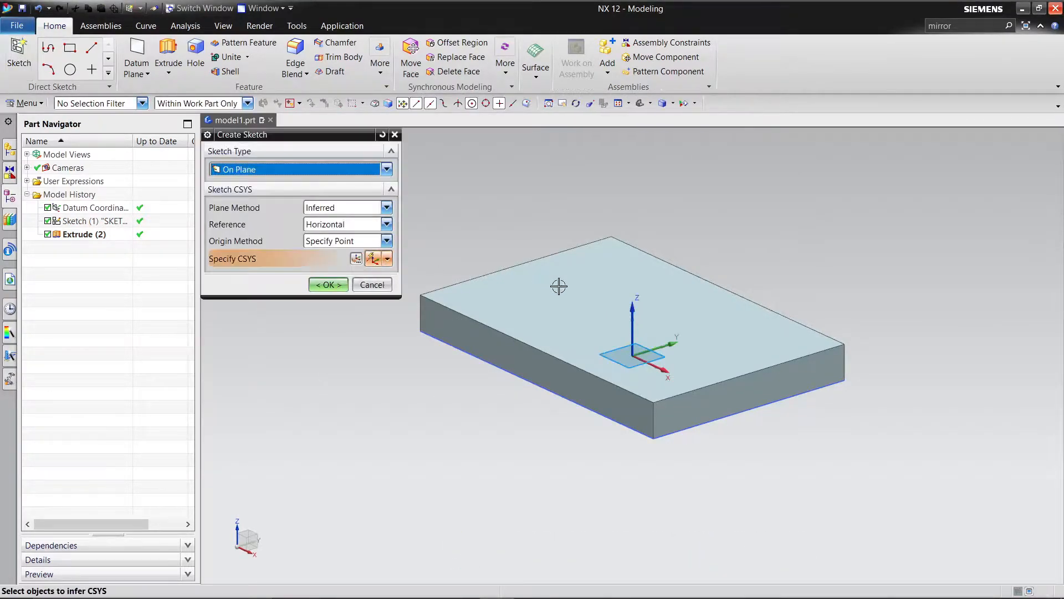
{"action": "left_click", "coordinate": [641, 340]}
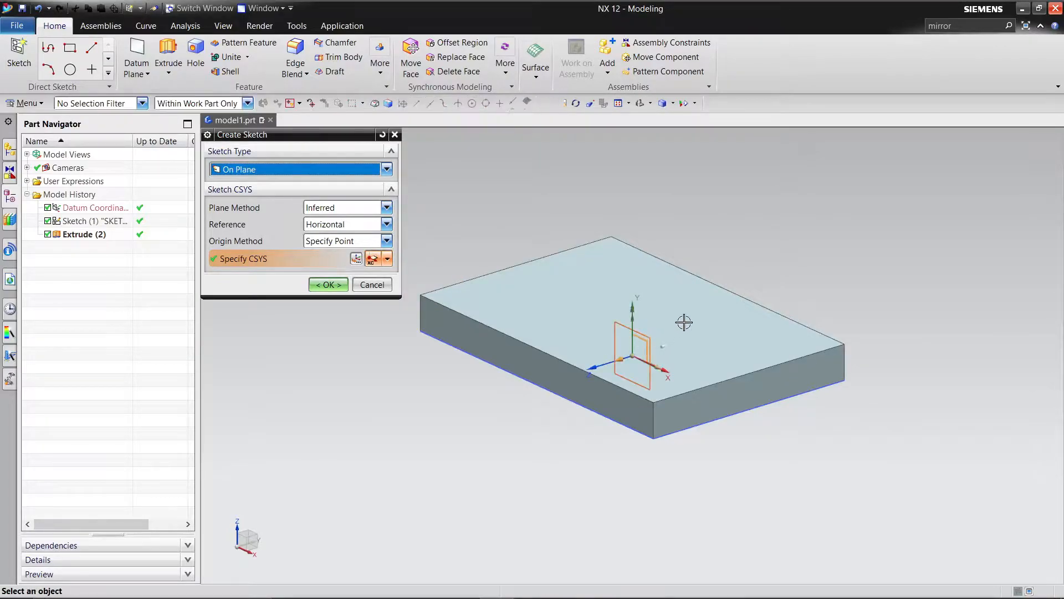
{"action": "mouse_move", "coordinate": [687, 306]}
{"action": "middle_mouse_down"}
{"action": "mouse_move", "coordinate": [637, 355]}
{"action": "mouse_move", "coordinate": [672, 311]}
{"action": "middle_mouse_up"}
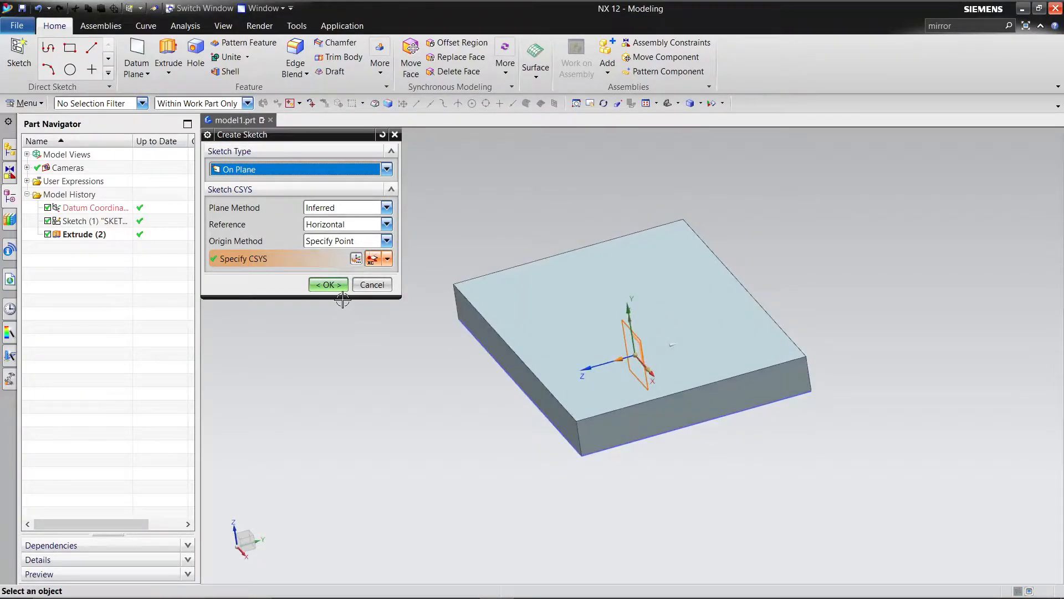
{"action": "left_click", "coordinate": [328, 284]}
{"action": "scroll", "coordinate": [352, 319], "scroll_direction": "up", "scroll_amount": 1}
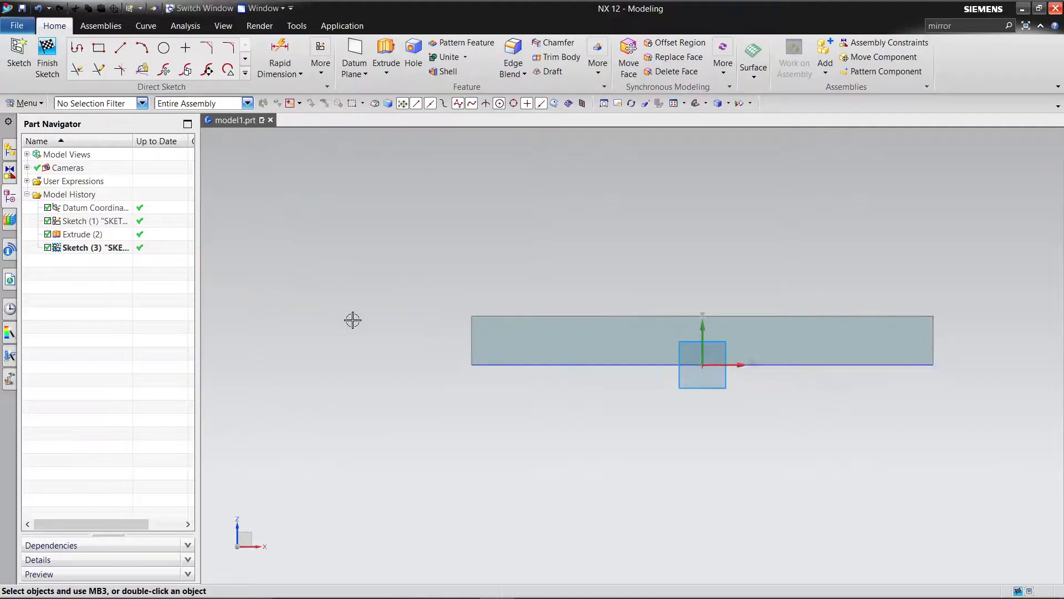
{"action": "scroll", "coordinate": [353, 325], "scroll_direction": "down", "scroll_amount": 5}
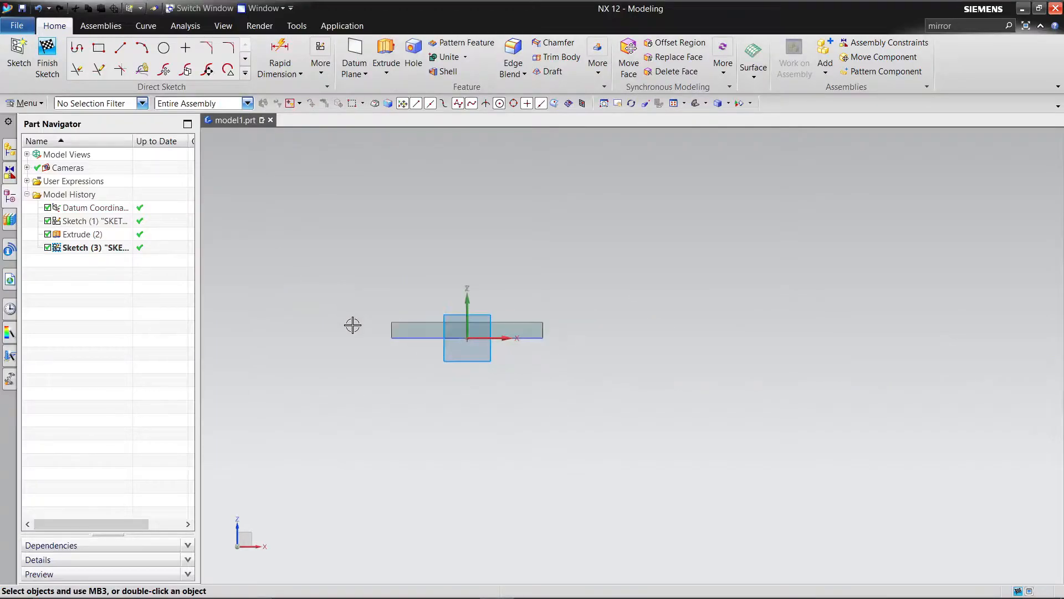
Step: Sketch a circle above the plate, with its centre about 200 mm above the origin
{"action": "left_click", "coordinate": [165, 50]}
{"action": "left_click", "coordinate": [466, 169]}
{"action": "left_click", "coordinate": [499, 142]}
{"action": "right_click", "coordinate": [359, 213]}
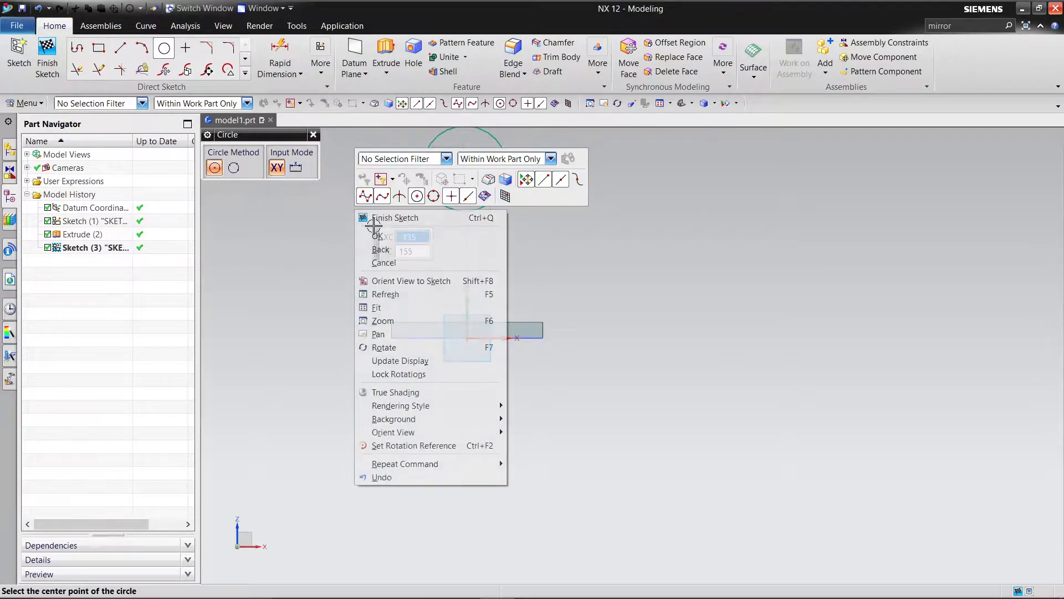
{"action": "left_click", "coordinate": [378, 237]}
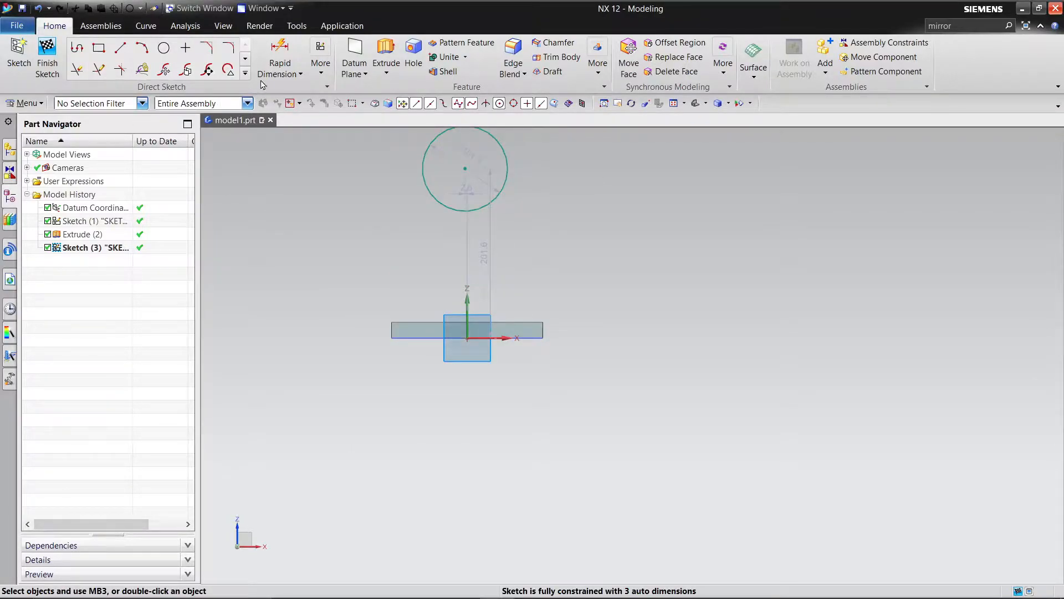
Step: Project the plate's top edge into the sketch with Project Curve
{"action": "left_click", "coordinate": [245, 61]}
{"action": "left_click", "coordinate": [142, 69]}
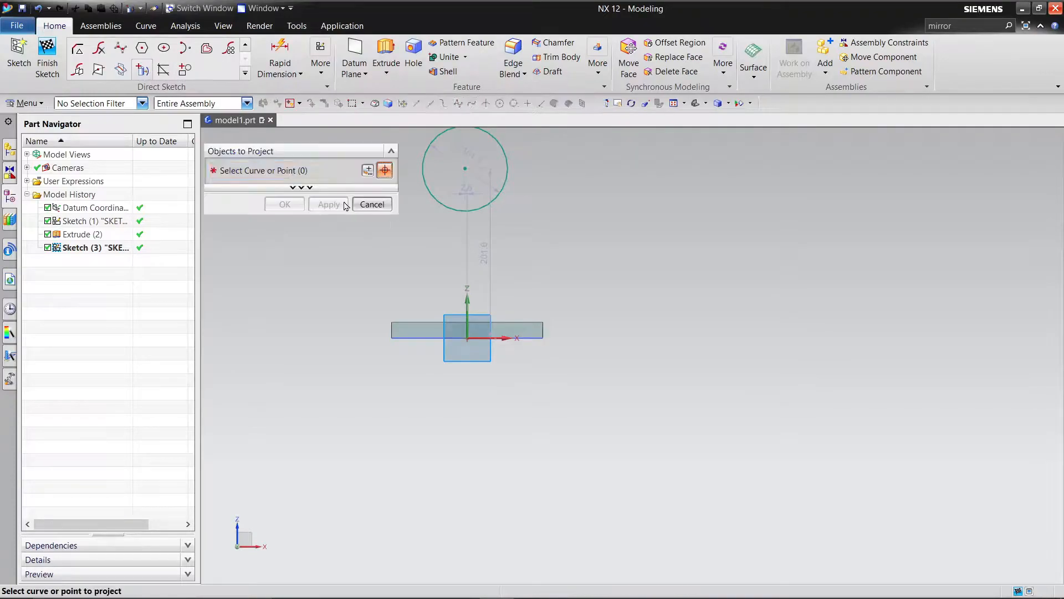
{"action": "left_click", "coordinate": [404, 320]}
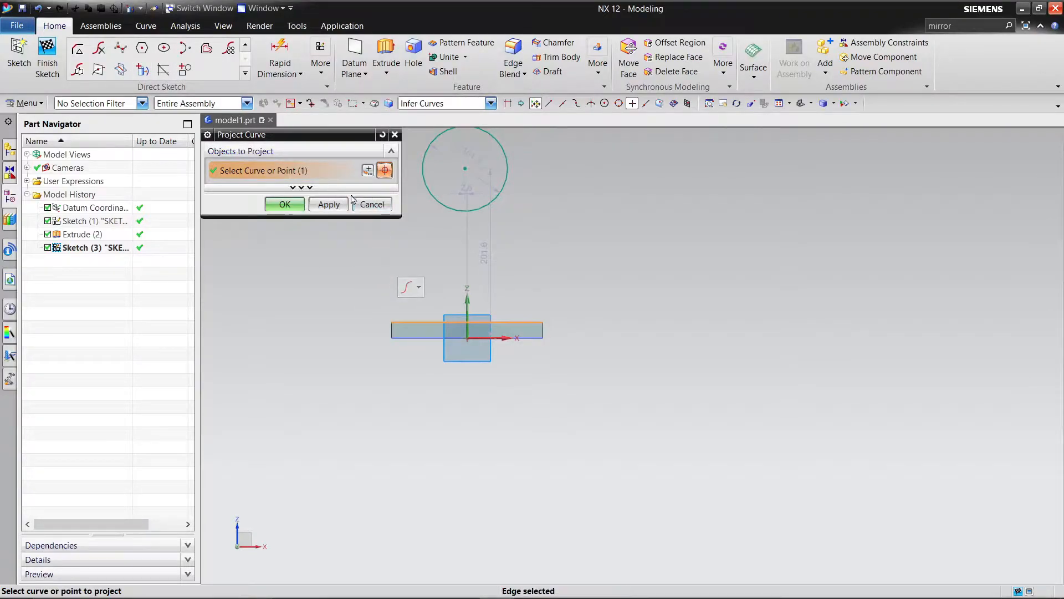
{"action": "left_click", "coordinate": [284, 205]}
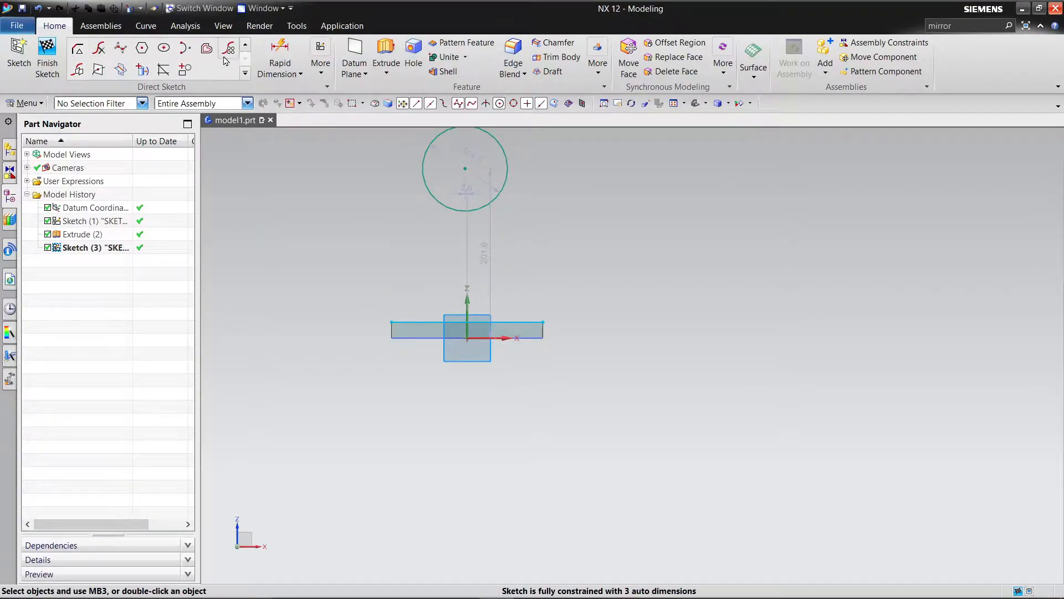
Step: Draw a near-vertical line about 182 mm long from the projected edge to the circle's left side
{"action": "left_click", "coordinate": [245, 45]}
{"action": "left_click", "coordinate": [120, 48]}
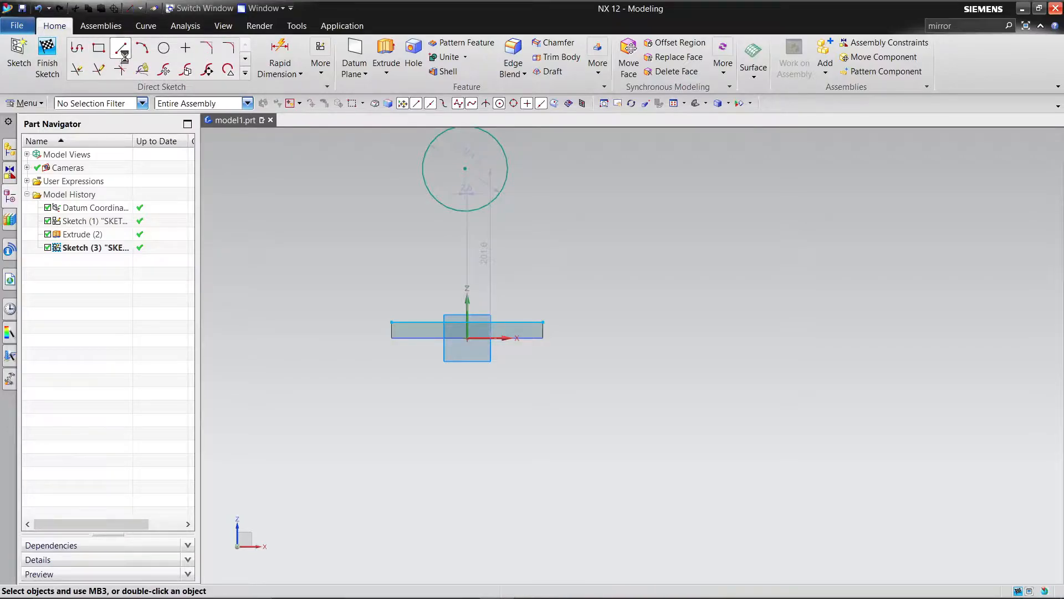
{"action": "left_click", "coordinate": [425, 321]}
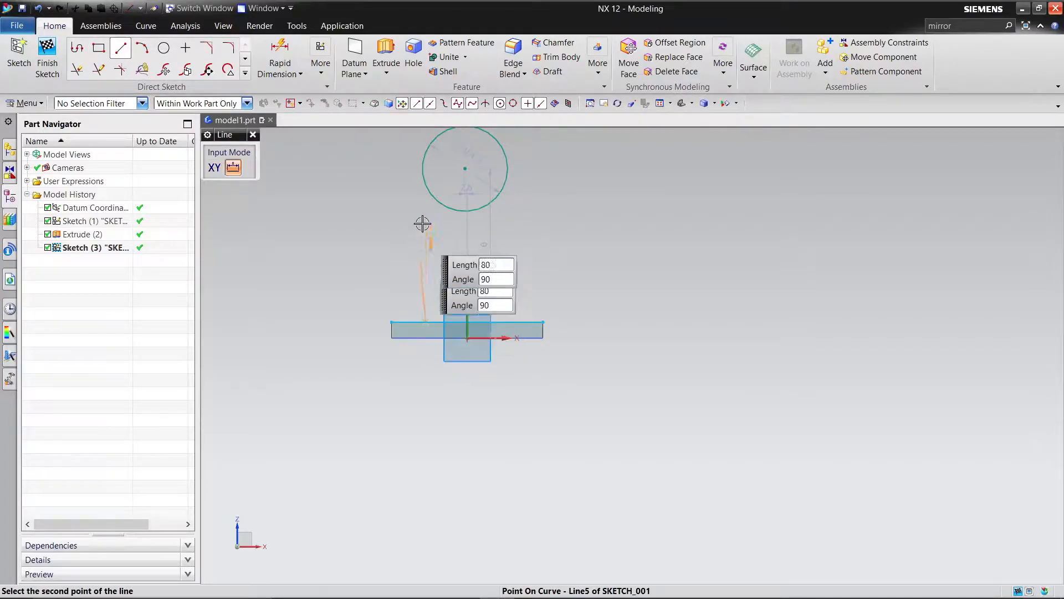
{"action": "left_click", "coordinate": [423, 172]}
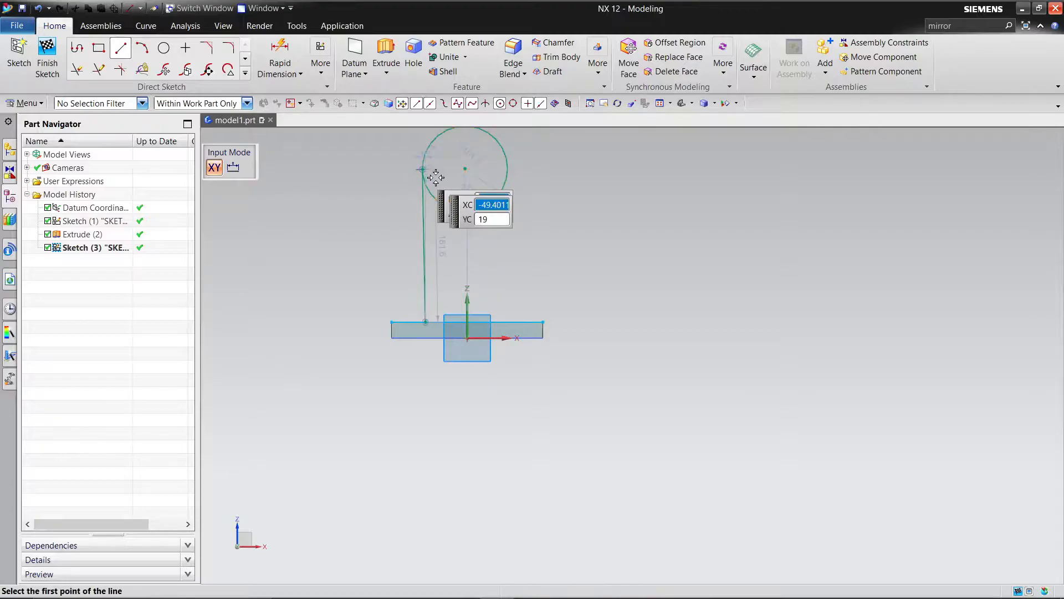
{"action": "right_click", "coordinate": [422, 172]}
{"action": "left_click", "coordinate": [442, 211]}
Step: Draw a near-vertical line about 184 mm long from the projected edge to the circle's right side
{"action": "key", "text": "l"}
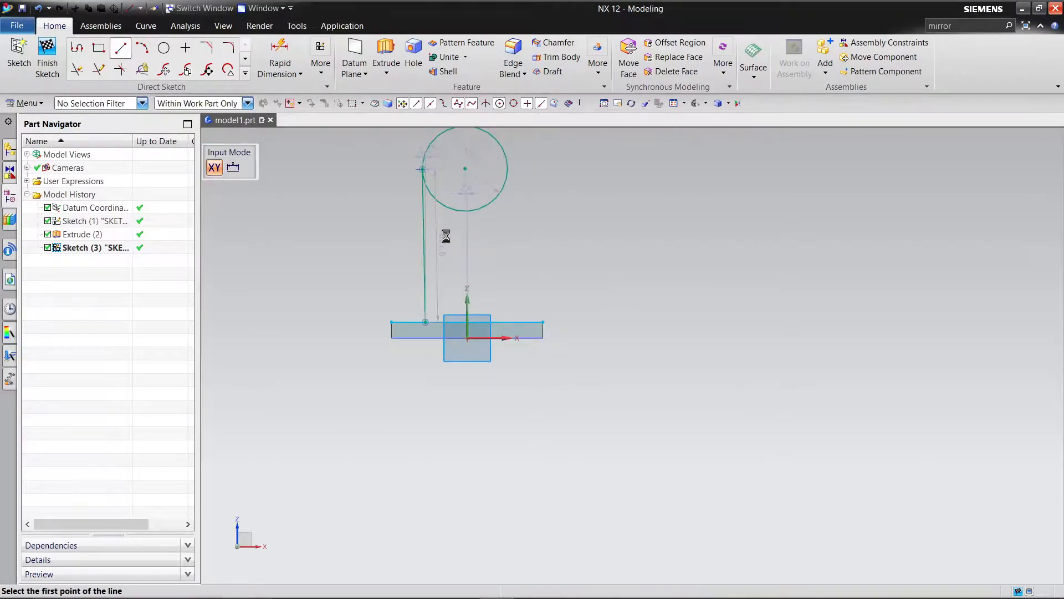
{"action": "left_click", "coordinate": [510, 321]}
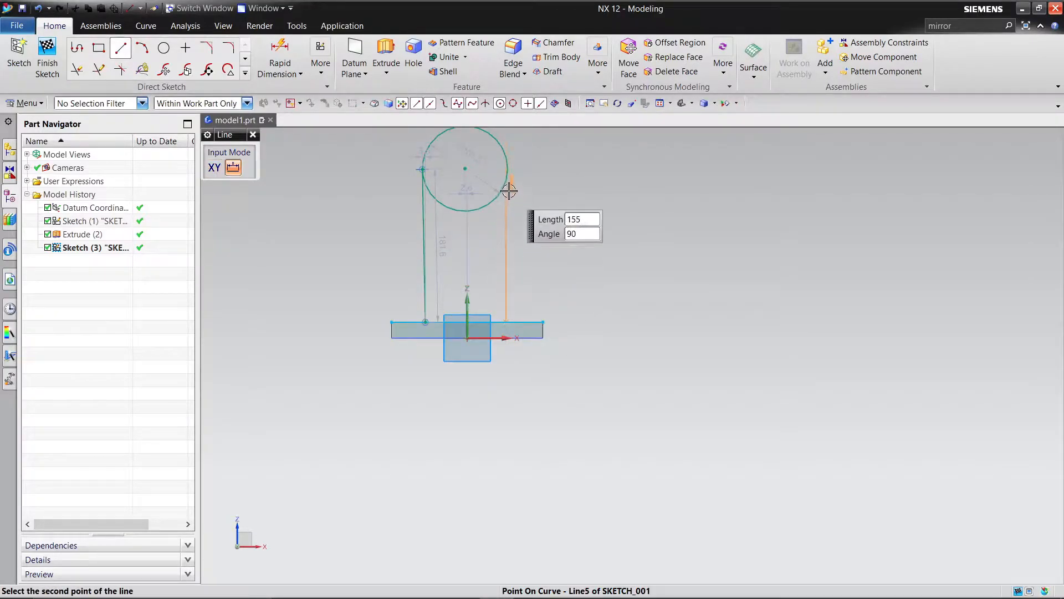
{"action": "left_click", "coordinate": [508, 174]}
{"action": "right_click", "coordinate": [509, 173]}
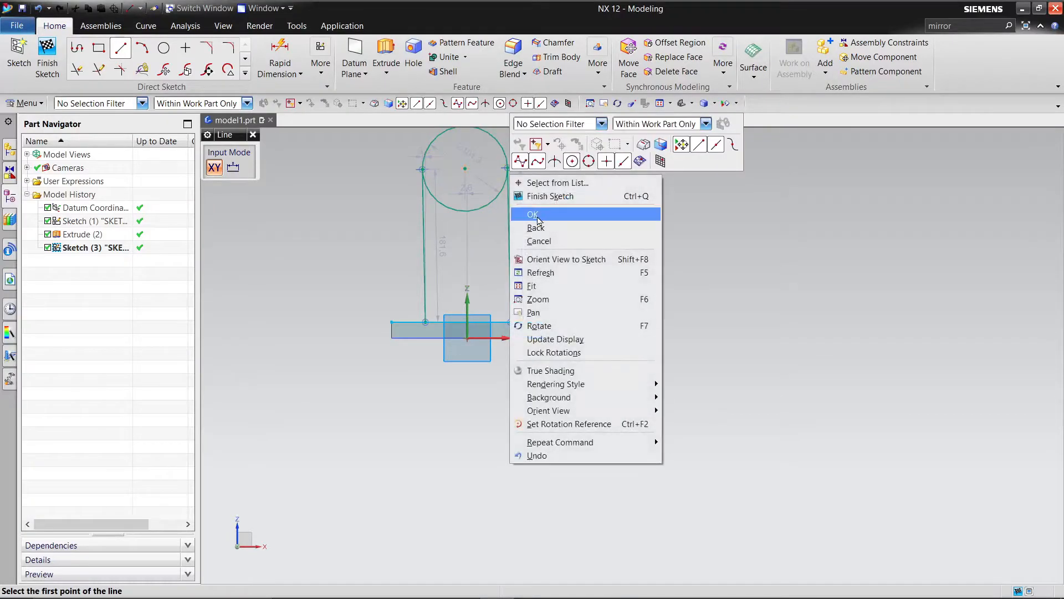
{"action": "left_click", "coordinate": [527, 212]}
Step: Apply a vertical alignment constraint between the circle's centre and the point at the middle of the plate's bottom edge
{"action": "left_click", "coordinate": [326, 74]}
{"action": "left_click", "coordinate": [365, 140]}
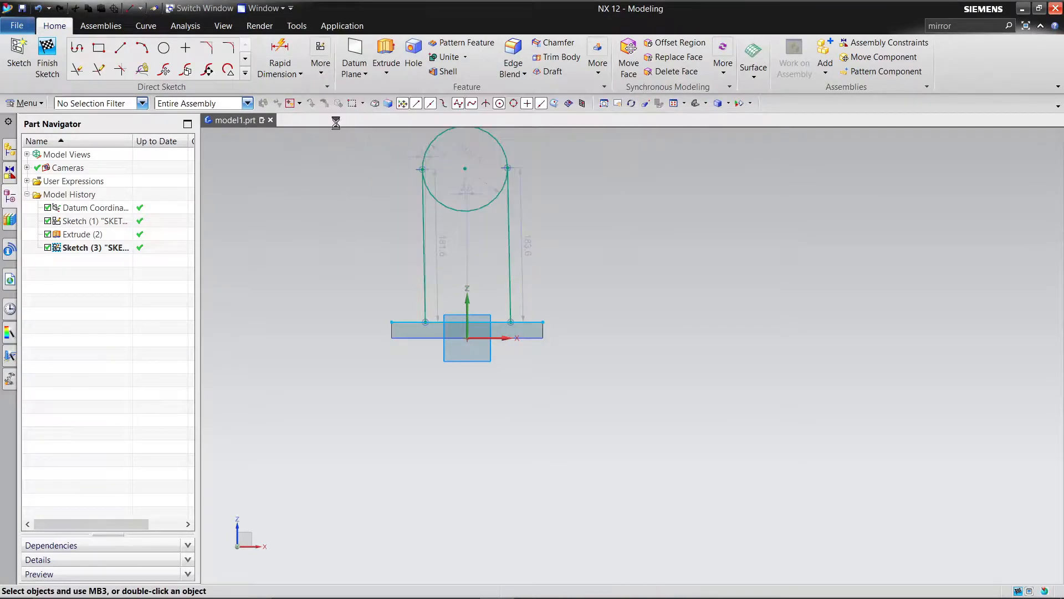
{"action": "left_click", "coordinate": [239, 194]}
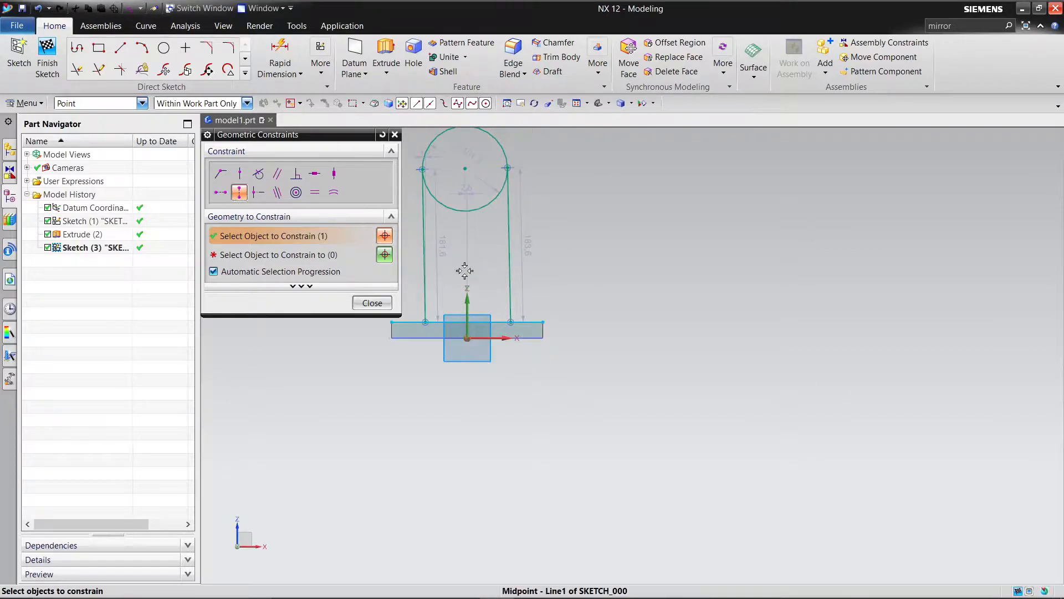
{"action": "left_click", "coordinate": [470, 339]}
{"action": "left_click", "coordinate": [465, 168]}
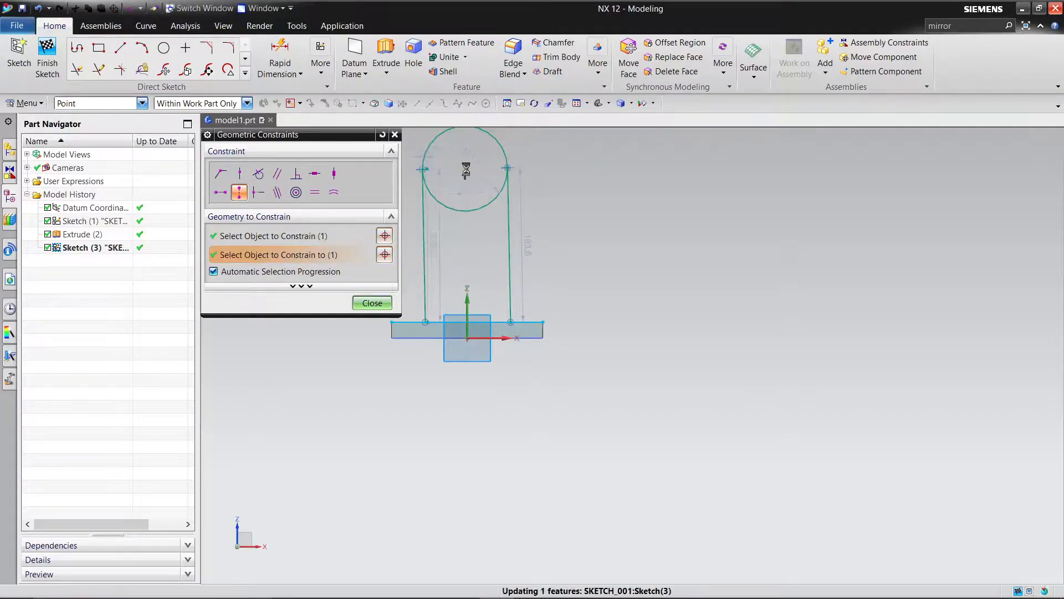
{"action": "left_click", "coordinate": [364, 299]}
Step: Set the length of the line on the circle's right side to 169 mm
{"action": "scroll", "coordinate": [563, 226], "scroll_direction": "down", "scroll_amount": 2}
{"action": "scroll", "coordinate": [544, 235], "scroll_direction": "up", "scroll_amount": 4}
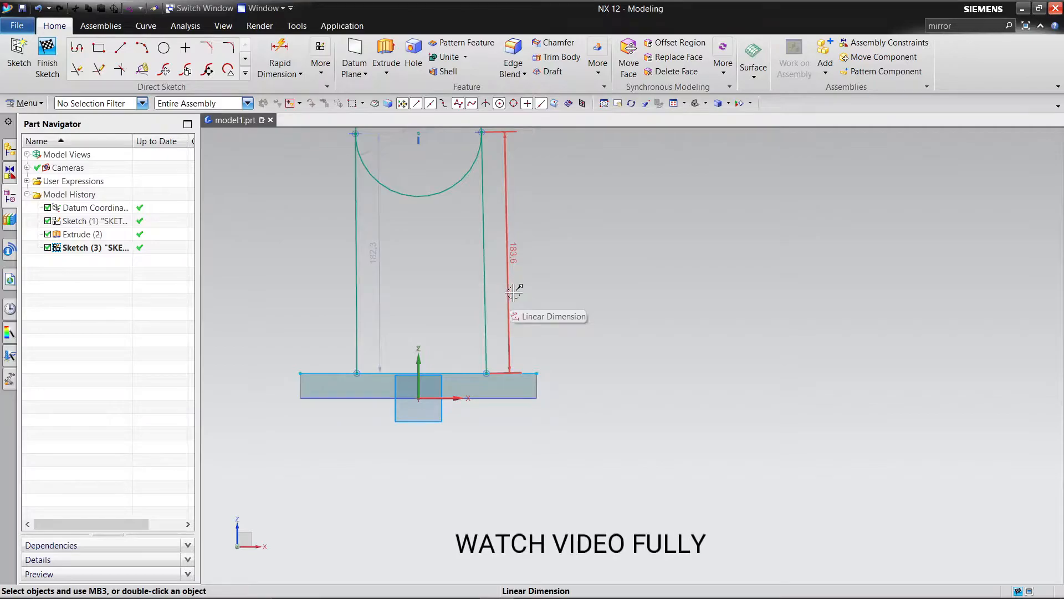
{"action": "double_click", "coordinate": [515, 250]}
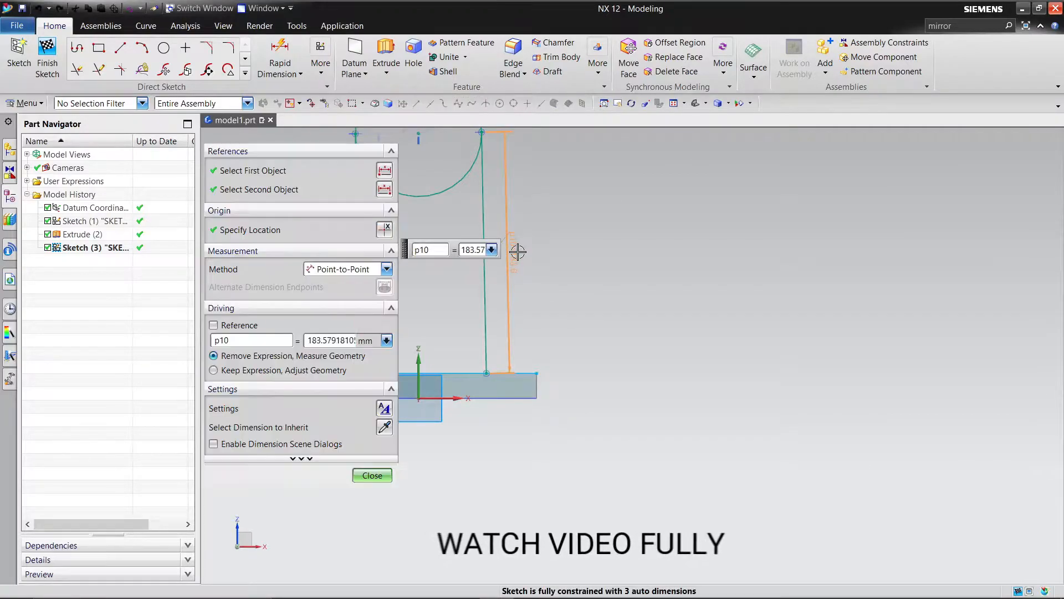
{"action": "type", "text": "169"}
{"action": "key", "text": "Return"}
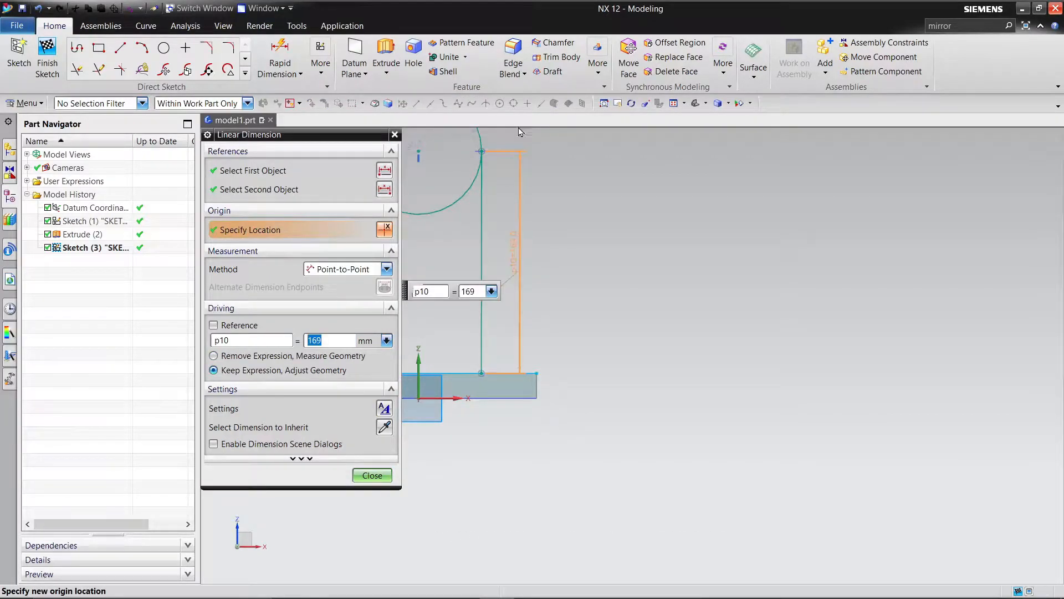
Step: Trim the projected plate edge outside the two upright lines and remove the lower half of the circle between them
{"action": "scroll", "coordinate": [616, 289], "scroll_direction": "down", "scroll_amount": 1}
{"action": "left_click", "coordinate": [372, 475]}
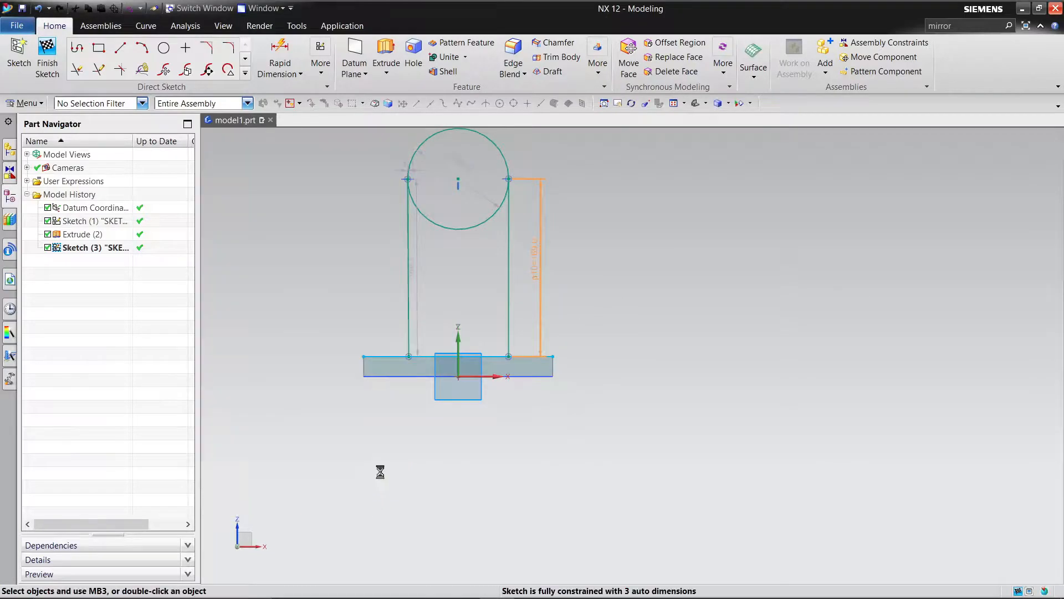
{"action": "left_click", "coordinate": [77, 70]}
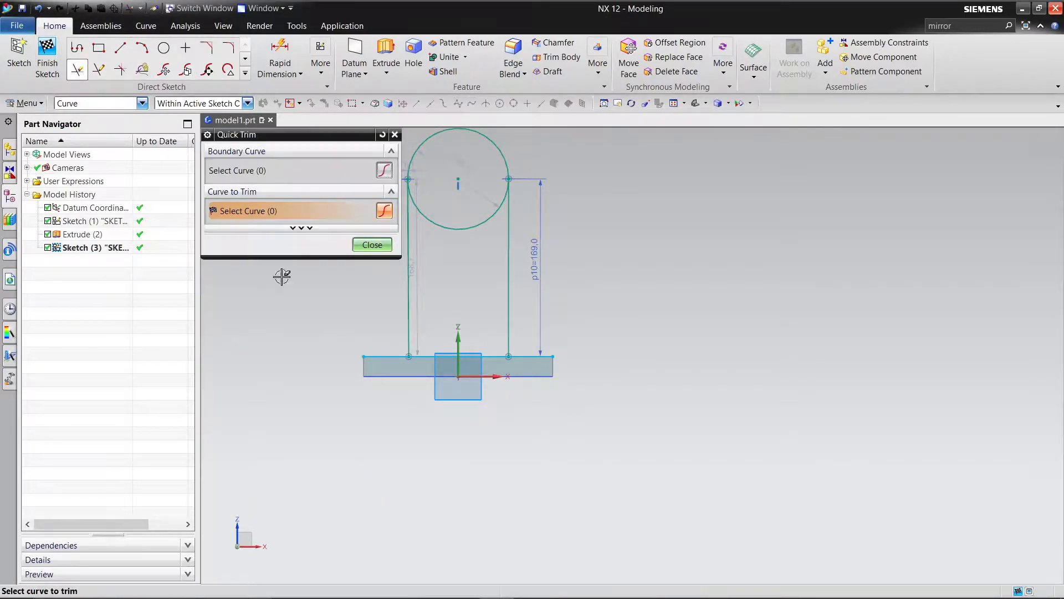
{"action": "left_click", "coordinate": [389, 352]}
{"action": "left_click", "coordinate": [538, 354]}
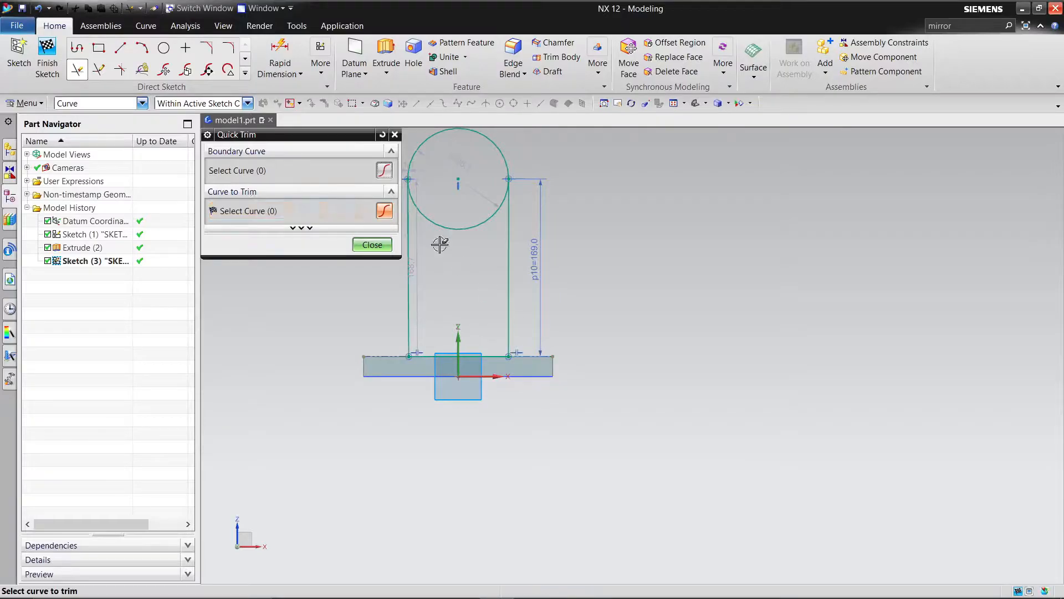
{"action": "left_click", "coordinate": [372, 245]}
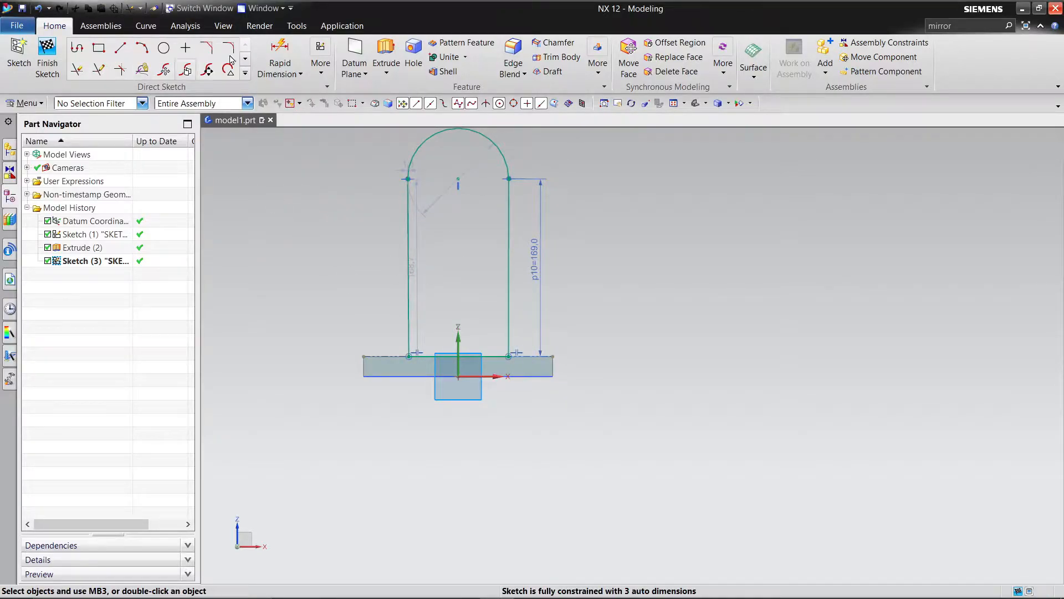
Step: Apply an equal-length constraint to the two upright lines and set the top arc's radius to 65 mm
{"action": "left_click", "coordinate": [321, 67]}
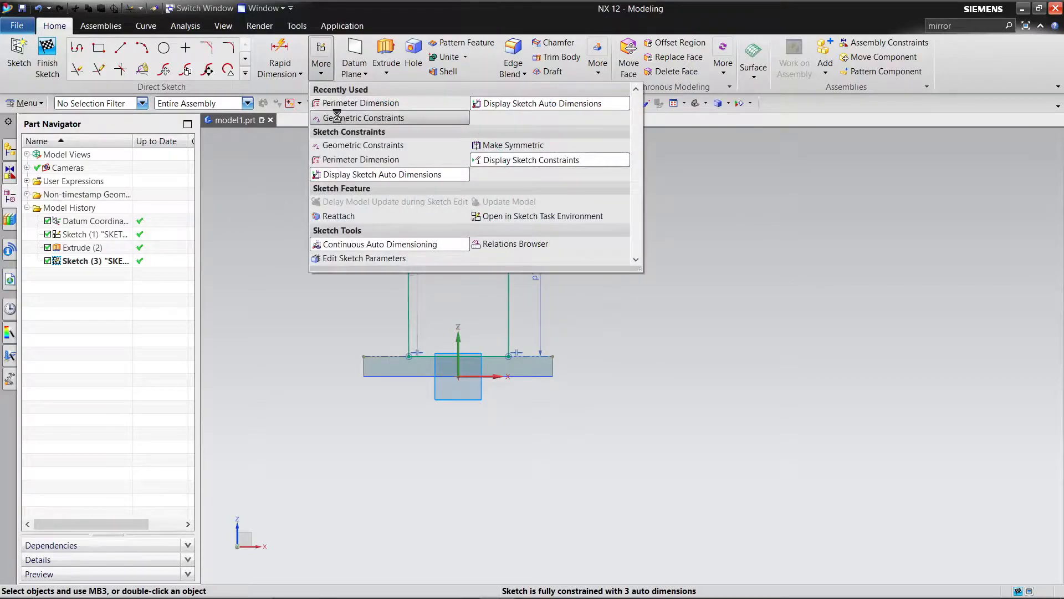
{"action": "left_click", "coordinate": [355, 115]}
{"action": "left_click", "coordinate": [315, 192]}
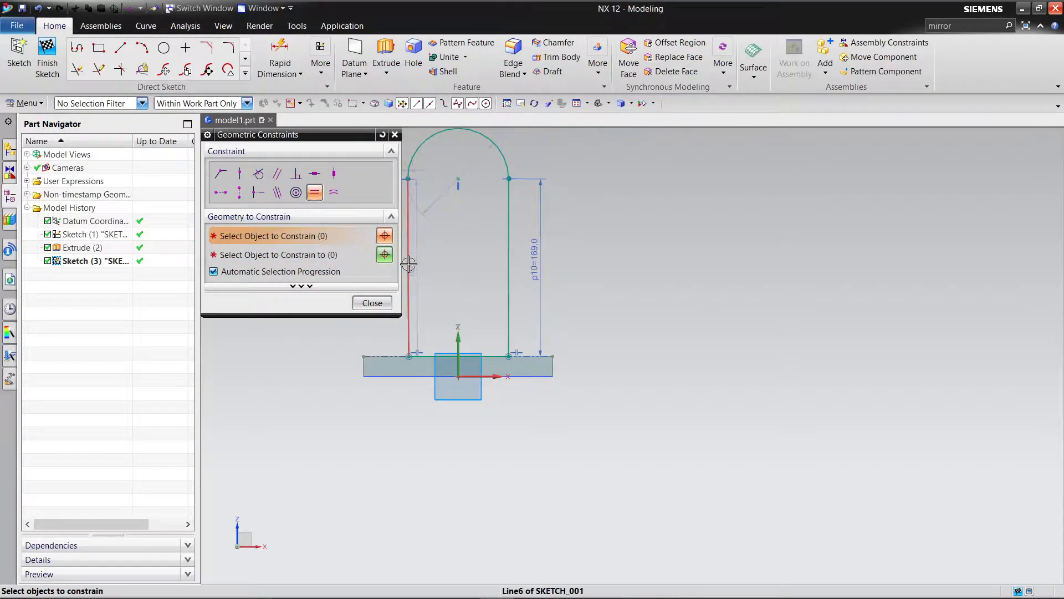
{"action": "left_click", "coordinate": [408, 266]}
{"action": "left_click", "coordinate": [510, 276]}
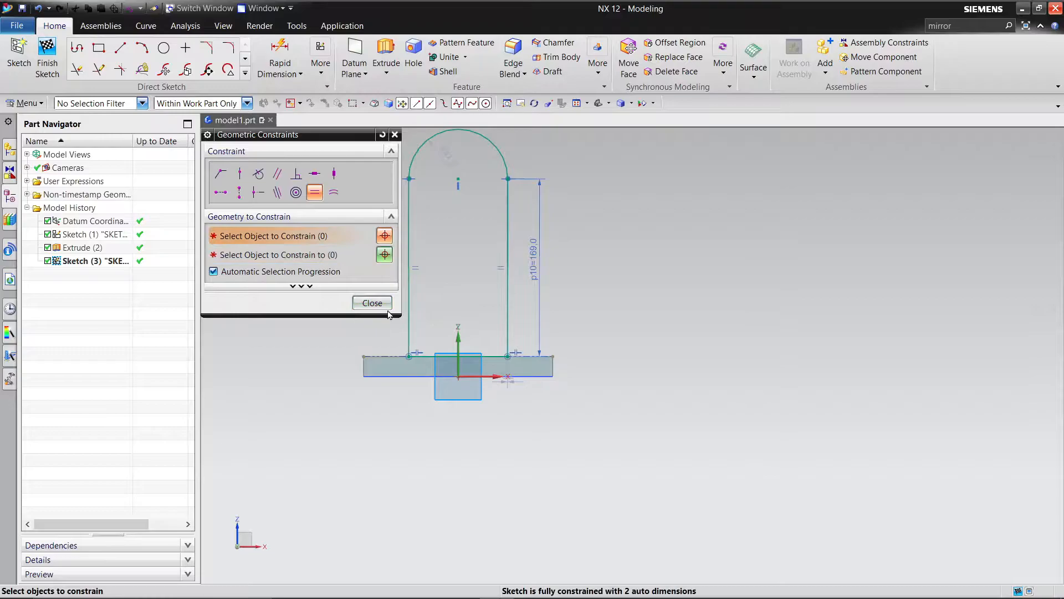
{"action": "left_click", "coordinate": [372, 302]}
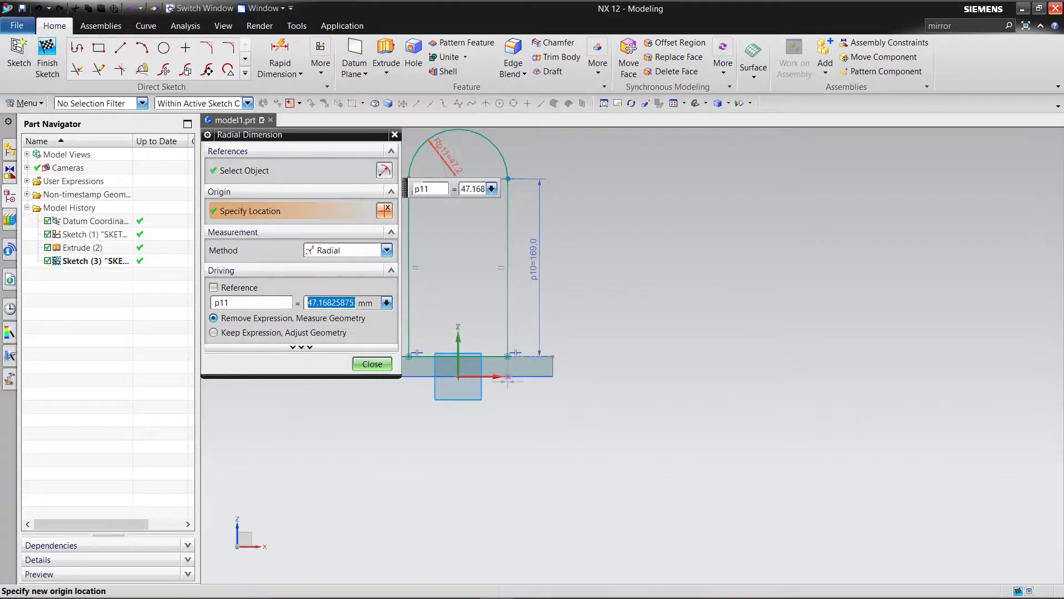
{"action": "left_click", "coordinate": [372, 364]}
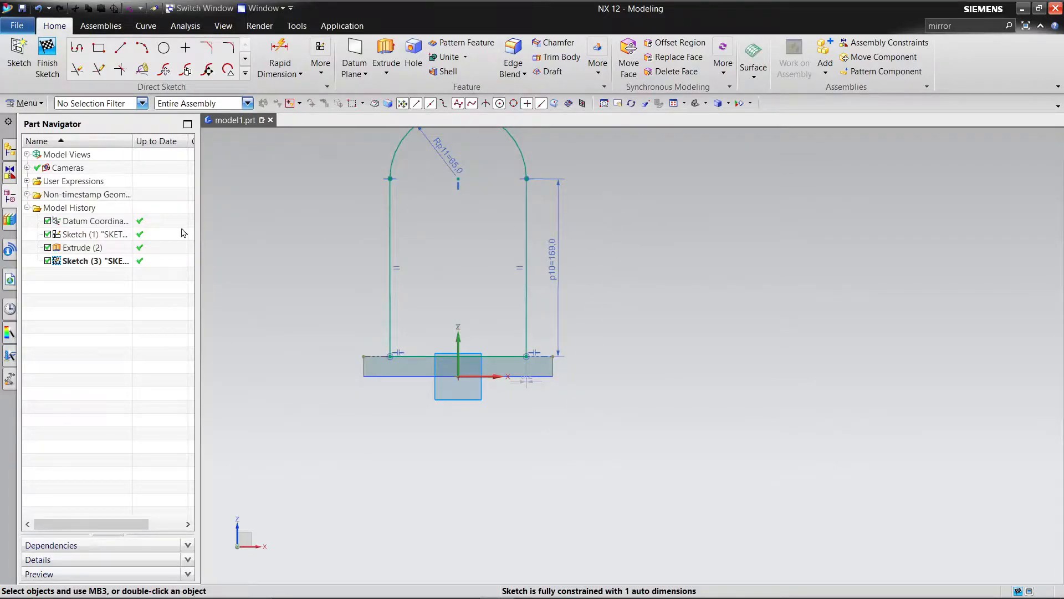
Step: Sketch a circle about 86 mm in diameter at the top arc's centre and another about 78 mm in diameter below it
{"action": "left_click", "coordinate": [164, 49]}
{"action": "left_click", "coordinate": [458, 180]}
{"action": "left_click", "coordinate": [492, 148]}
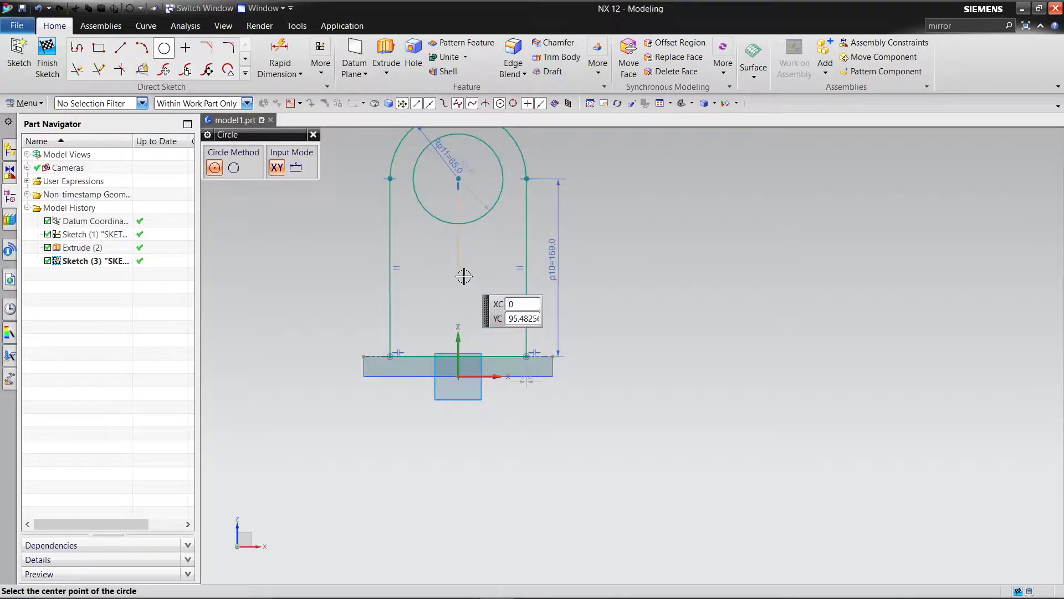
{"action": "left_click", "coordinate": [458, 276]}
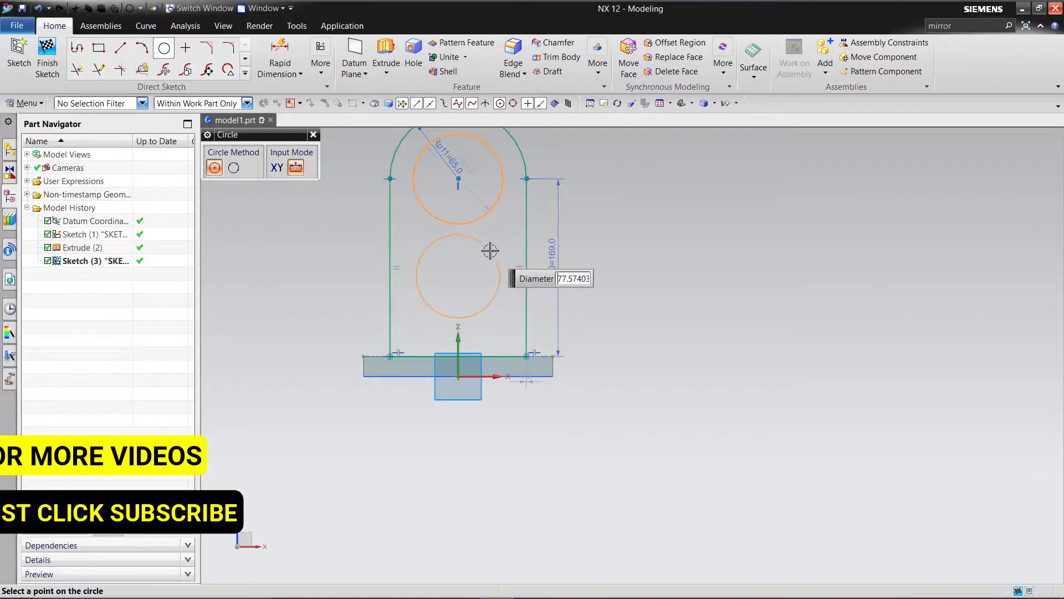
{"action": "left_click", "coordinate": [492, 251]}
{"action": "right_click", "coordinate": [492, 253]}
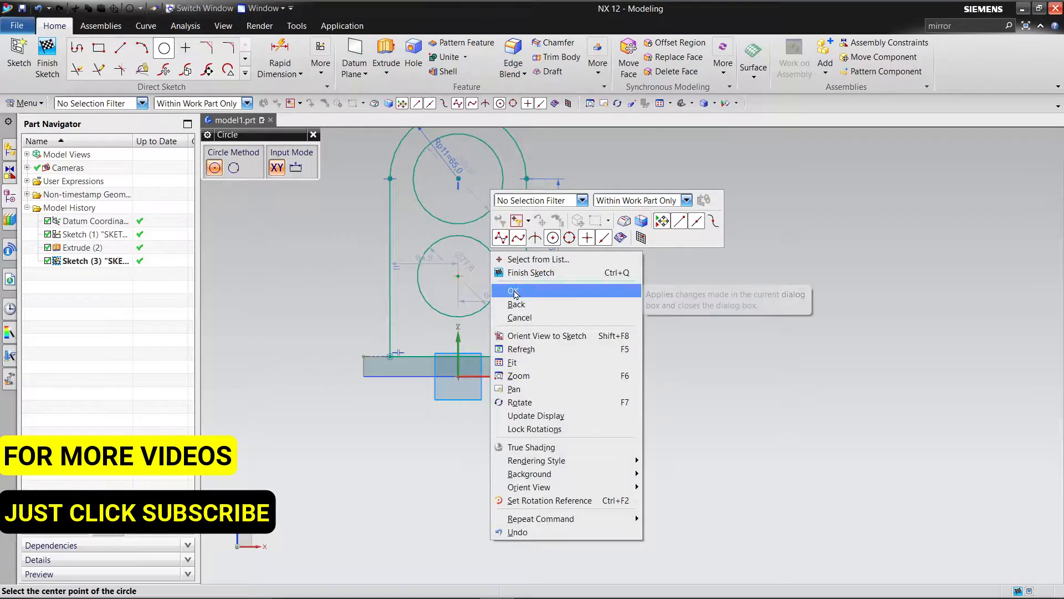
{"action": "left_click", "coordinate": [514, 292]}
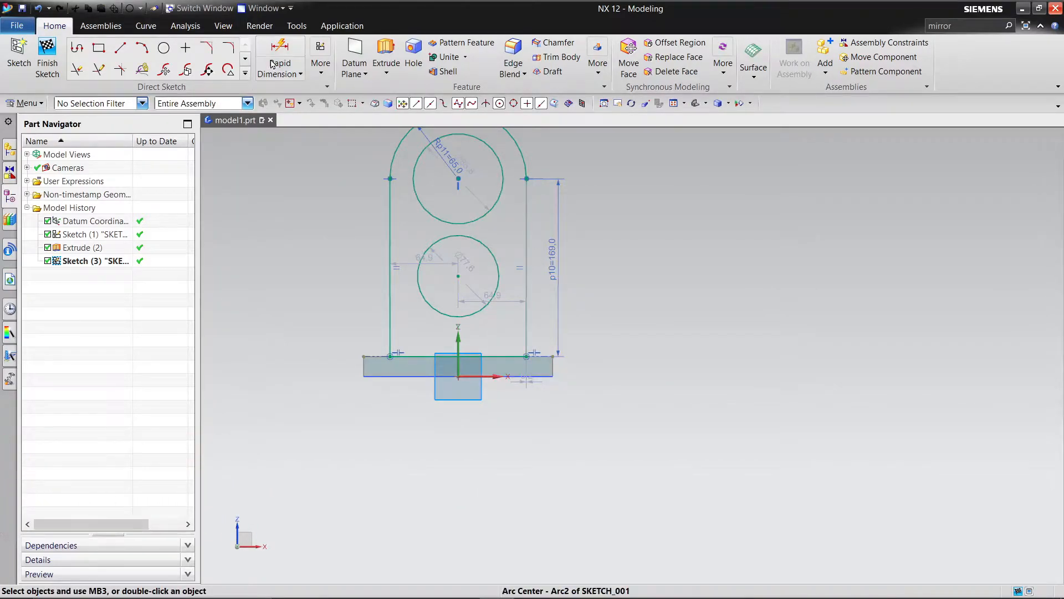
Step: Add a vertical dimension of 60 mm between the centres of the two inner circles
{"action": "key", "text": "d"}
{"action": "left_click", "coordinate": [458, 275]}
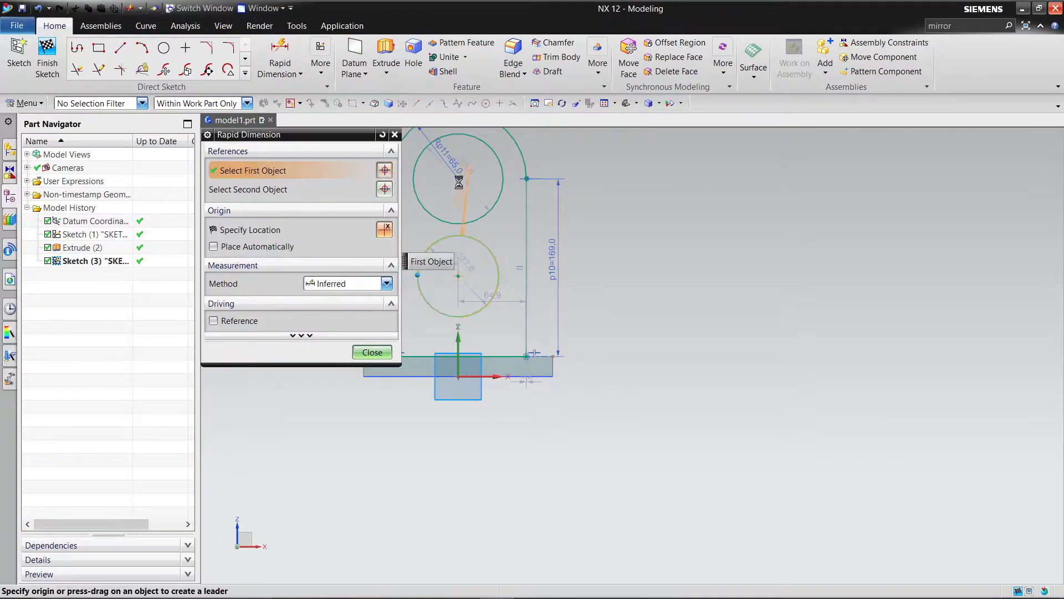
{"action": "left_click", "coordinate": [458, 178]}
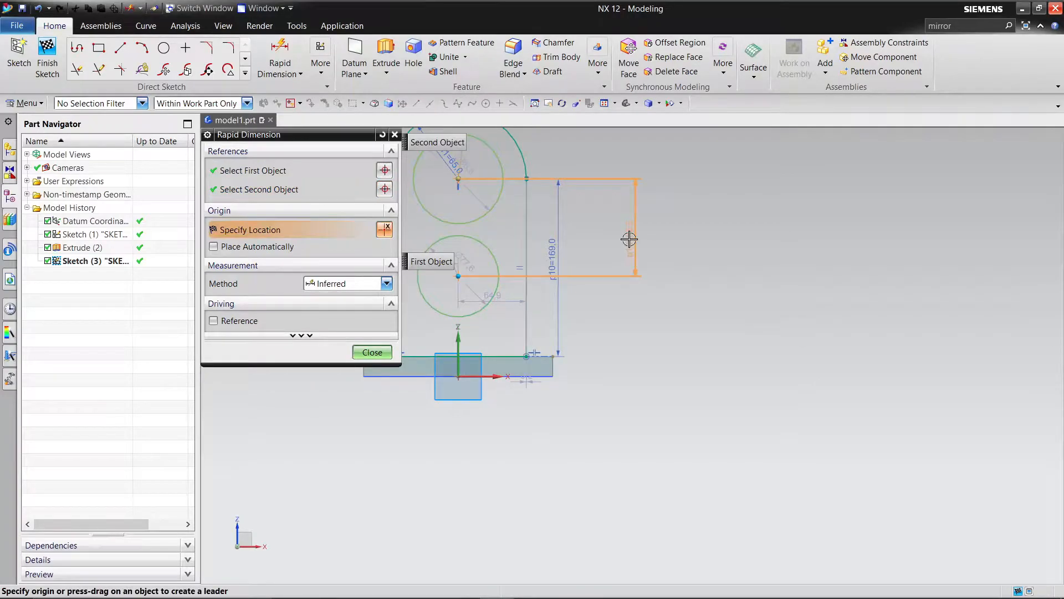
{"action": "left_click", "coordinate": [629, 239]}
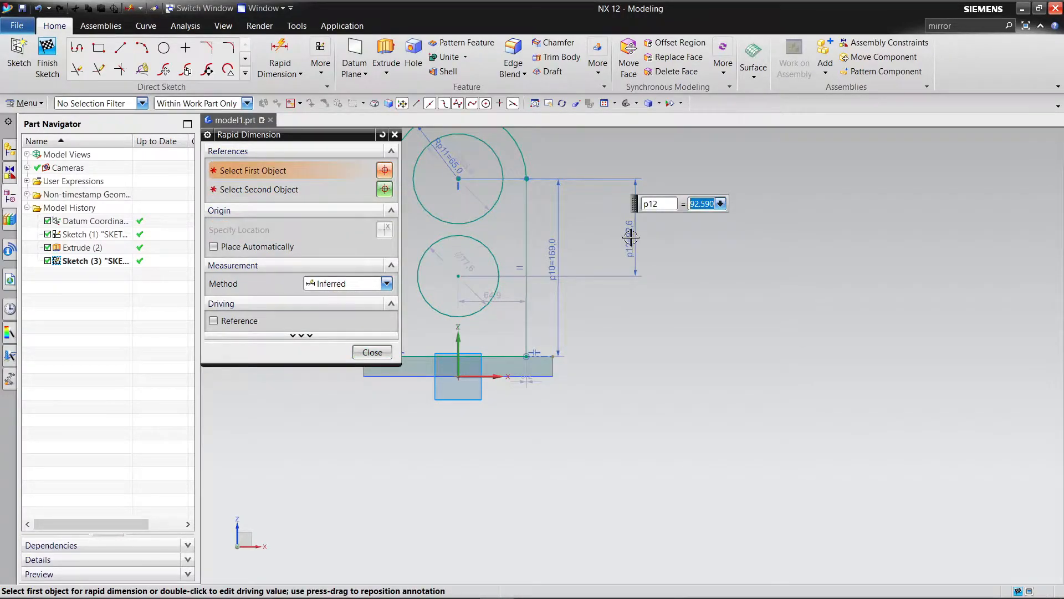
{"action": "type", "text": "60"}
{"action": "key", "text": "Return"}
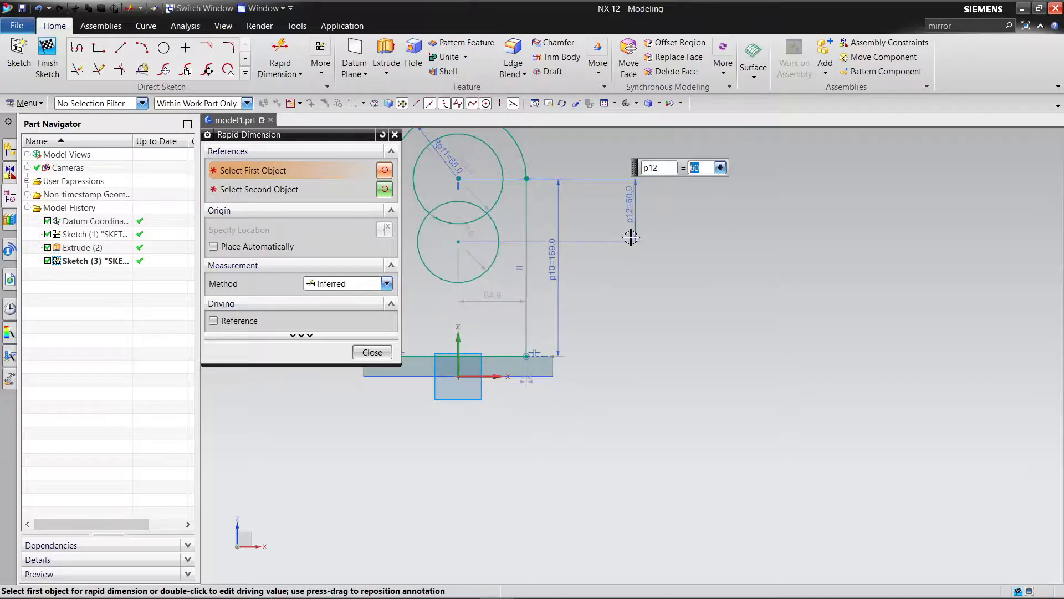
{"action": "left_click", "coordinate": [372, 352]}
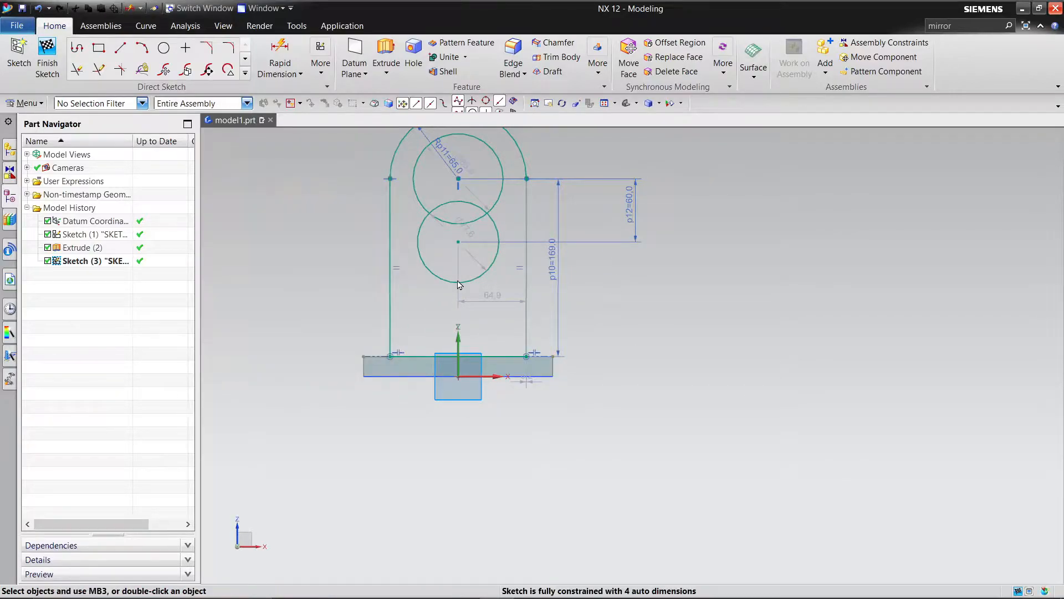
Step: Apply vertical alignment constraints from the lower circle's centre to the midpoint of the plate's bottom edge and to the upper circle's centre
{"action": "scroll", "coordinate": [466, 238], "scroll_direction": "down", "scroll_amount": 2}
{"action": "scroll", "coordinate": [454, 235], "scroll_direction": "up", "scroll_amount": 2}
{"action": "left_click", "coordinate": [327, 76]}
{"action": "left_click", "coordinate": [360, 181]}
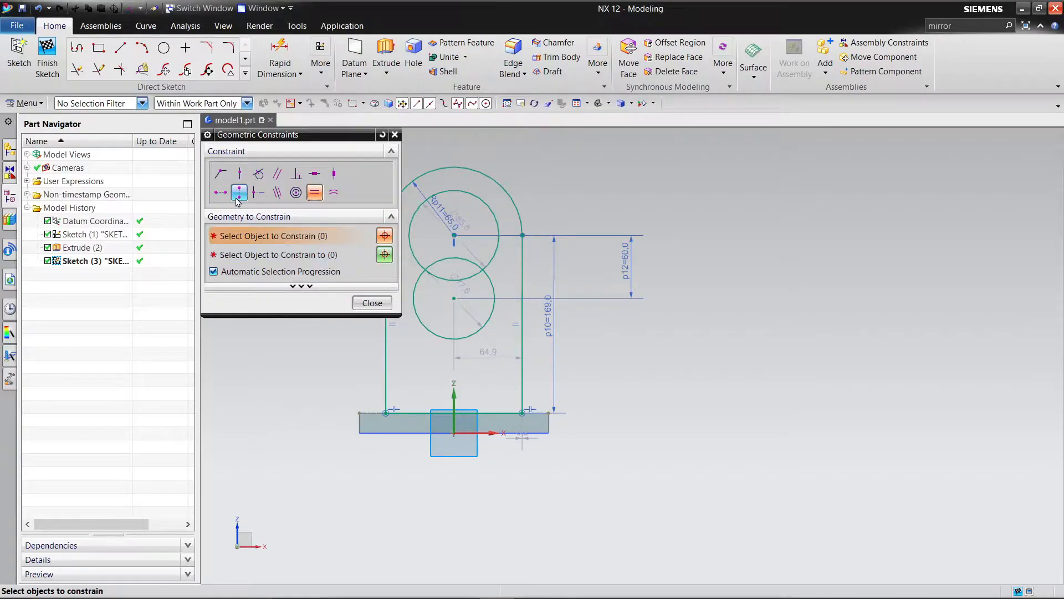
{"action": "left_click", "coordinate": [456, 432]}
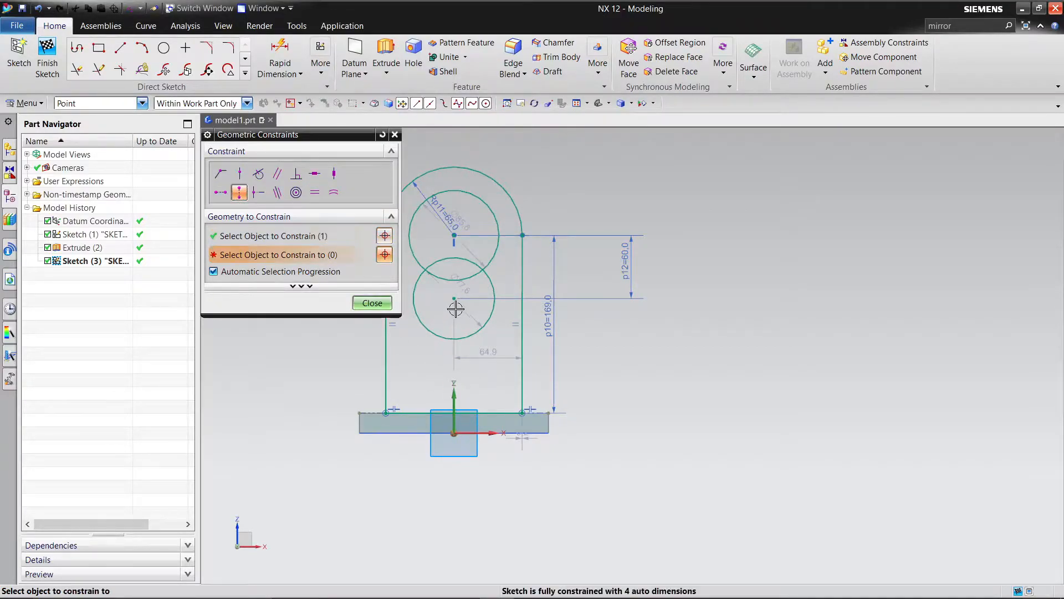
{"action": "left_click", "coordinate": [277, 236]}
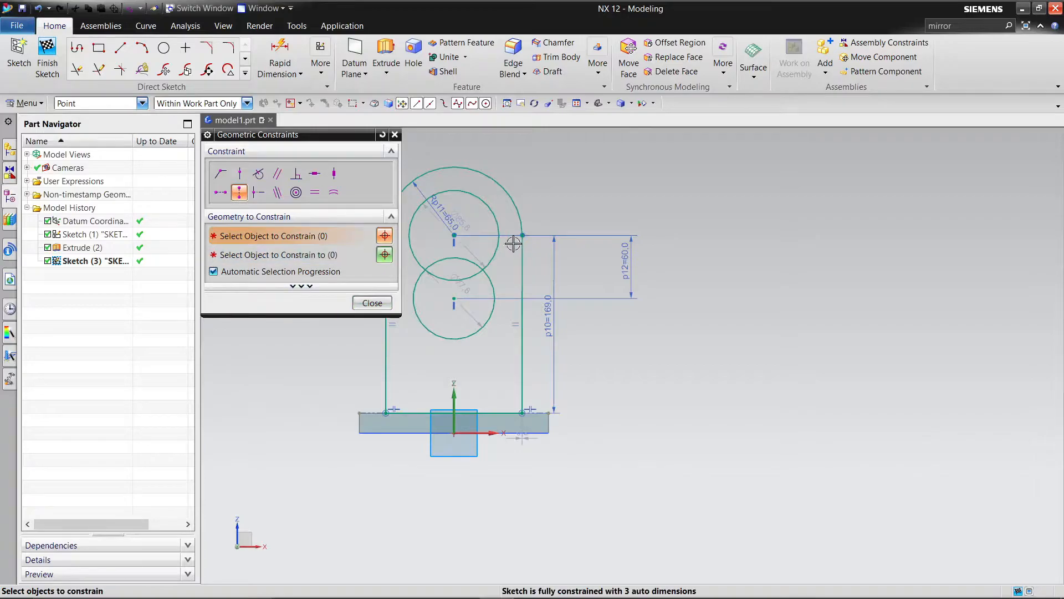
{"action": "left_click", "coordinate": [454, 299]}
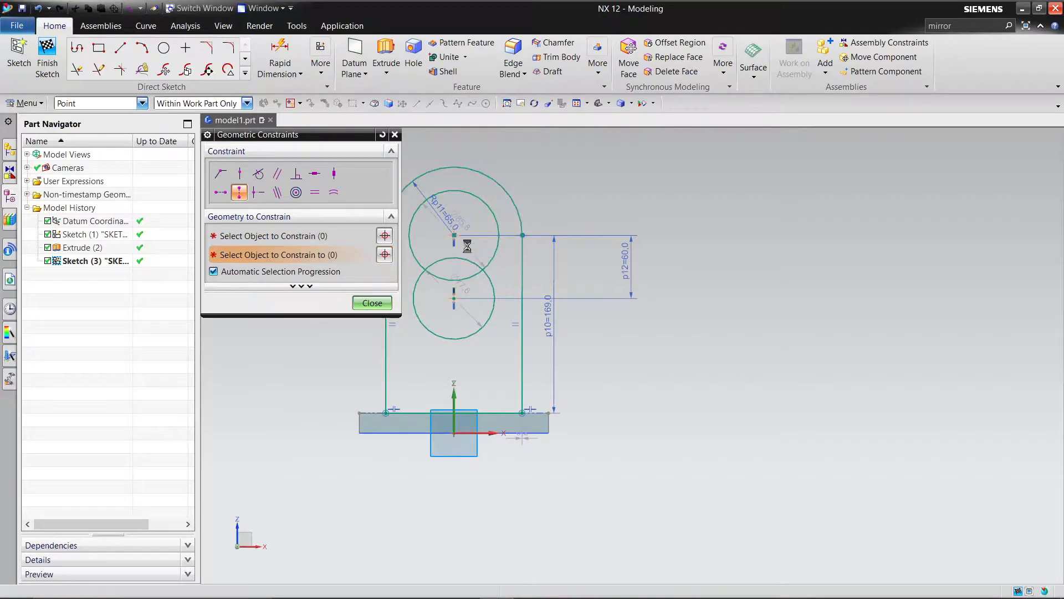
{"action": "left_click", "coordinate": [454, 236]}
{"action": "left_click", "coordinate": [372, 303]}
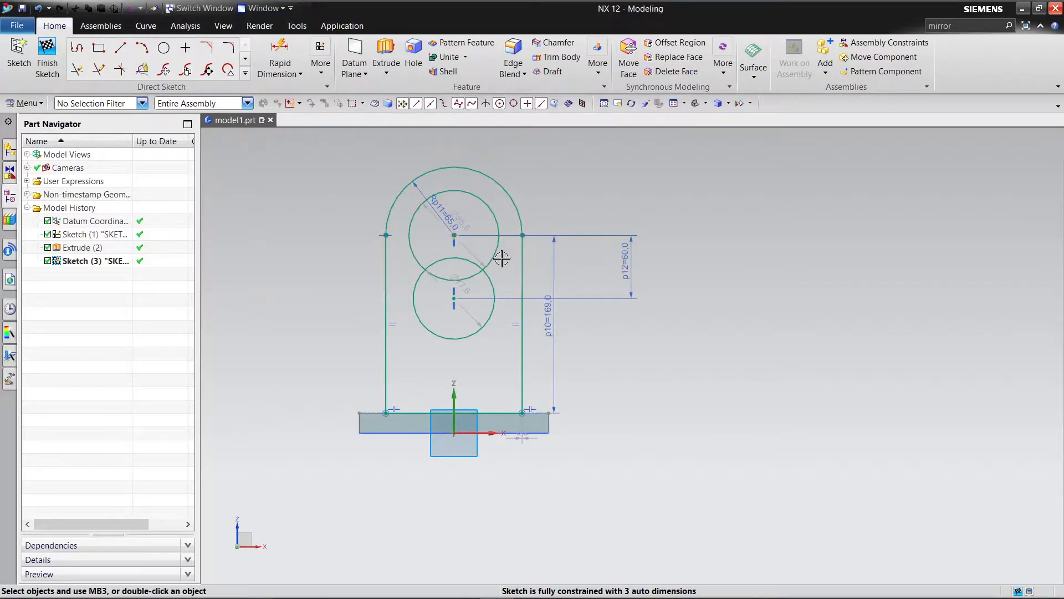
Step: Set the upper inner circle's diameter to 70 mm
{"action": "scroll", "coordinate": [506, 266], "scroll_direction": "up", "scroll_amount": 2}
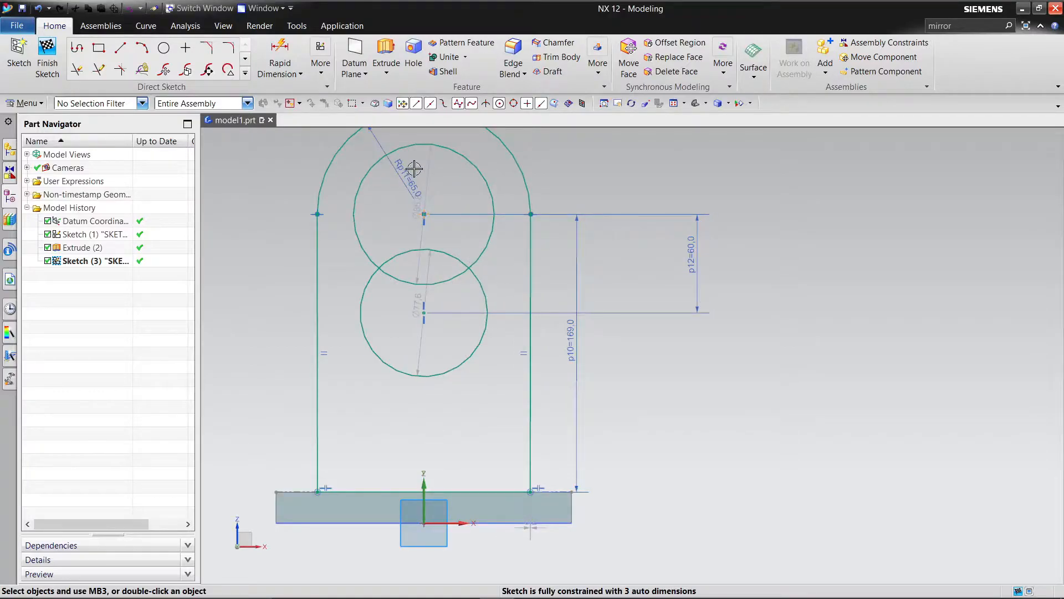
{"action": "double_click", "coordinate": [427, 166]}
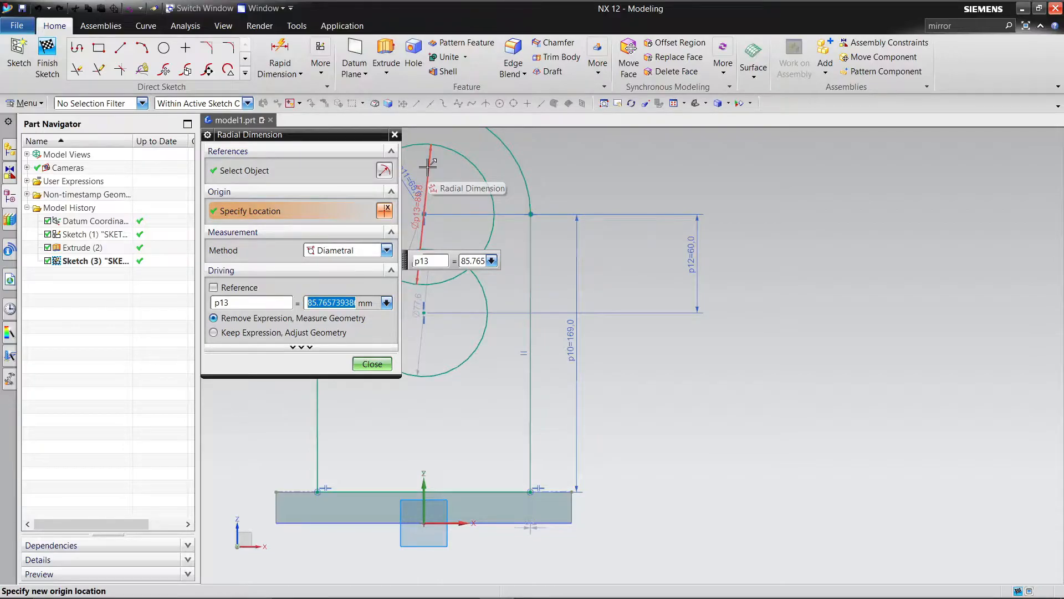
{"action": "type", "text": "70"}
{"action": "key", "text": "Return"}
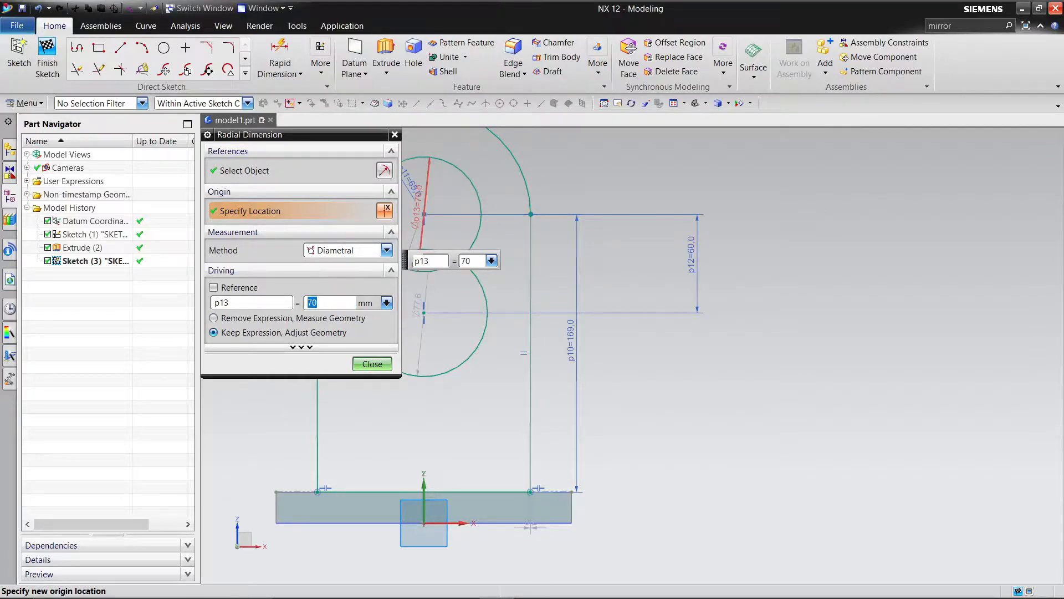
{"action": "left_click", "coordinate": [372, 364]}
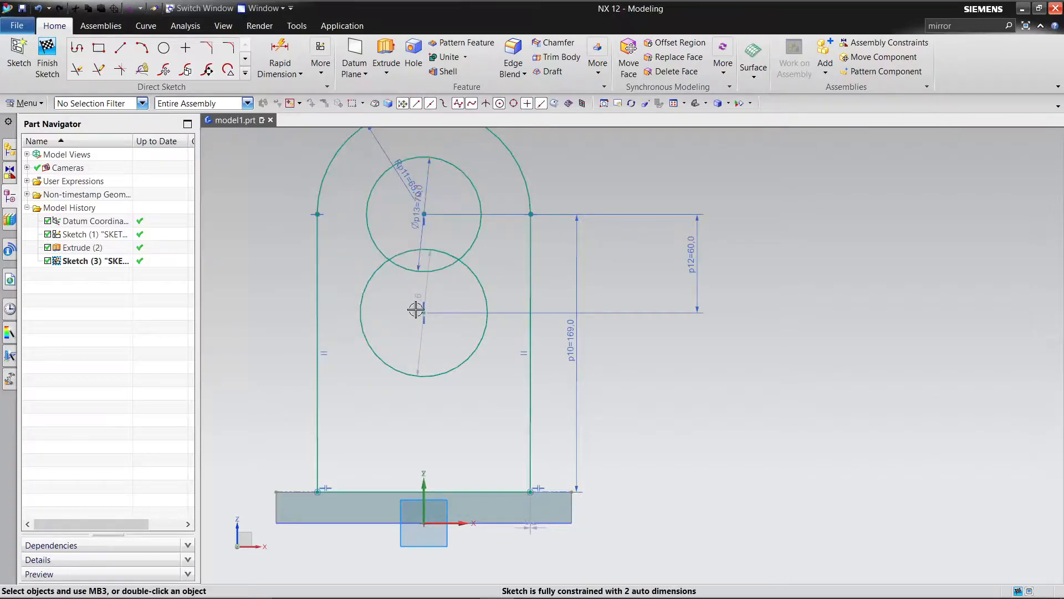
Step: Set the lower inner circle's diameter to 70 mm
{"action": "double_click", "coordinate": [416, 304]}
{"action": "type", "text": "70"}
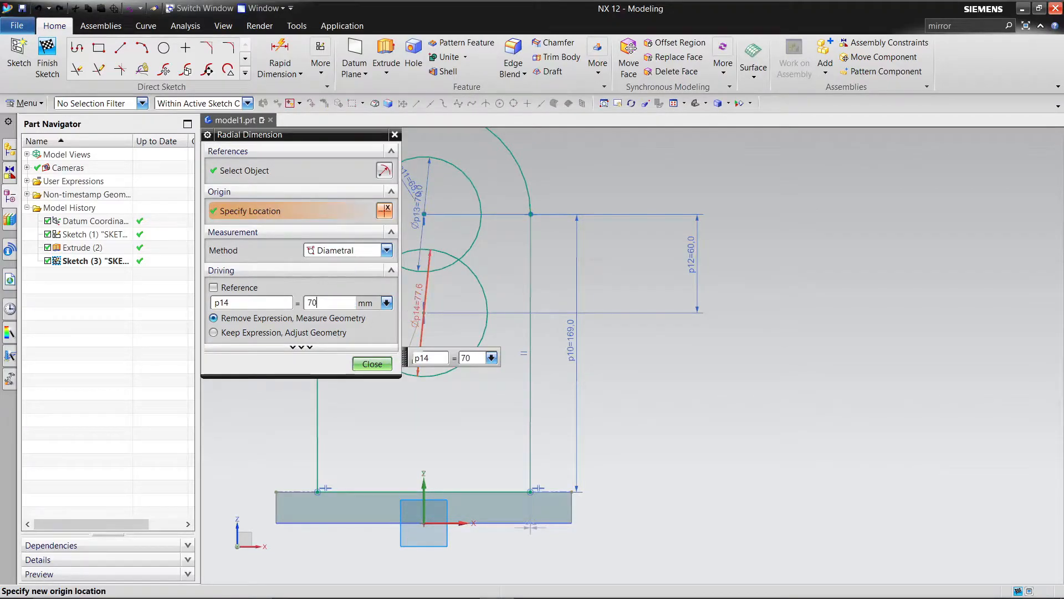
{"action": "key", "text": "Return"}
{"action": "left_click", "coordinate": [368, 364]}
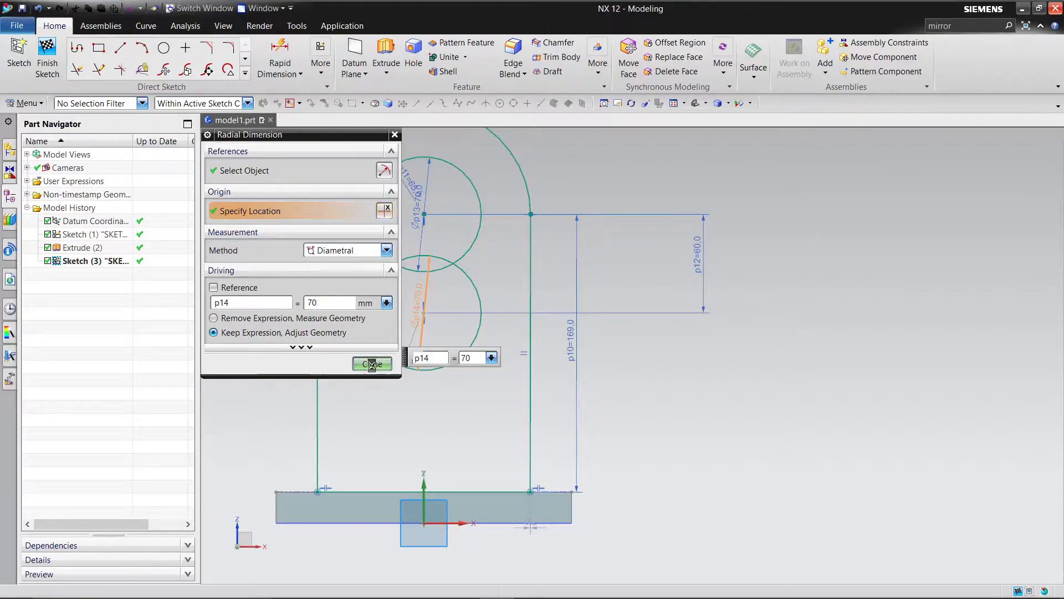
Step: Draw a short vertical line on the profile's centreline through the overlap of the two inner circles
{"action": "left_click", "coordinate": [121, 49]}
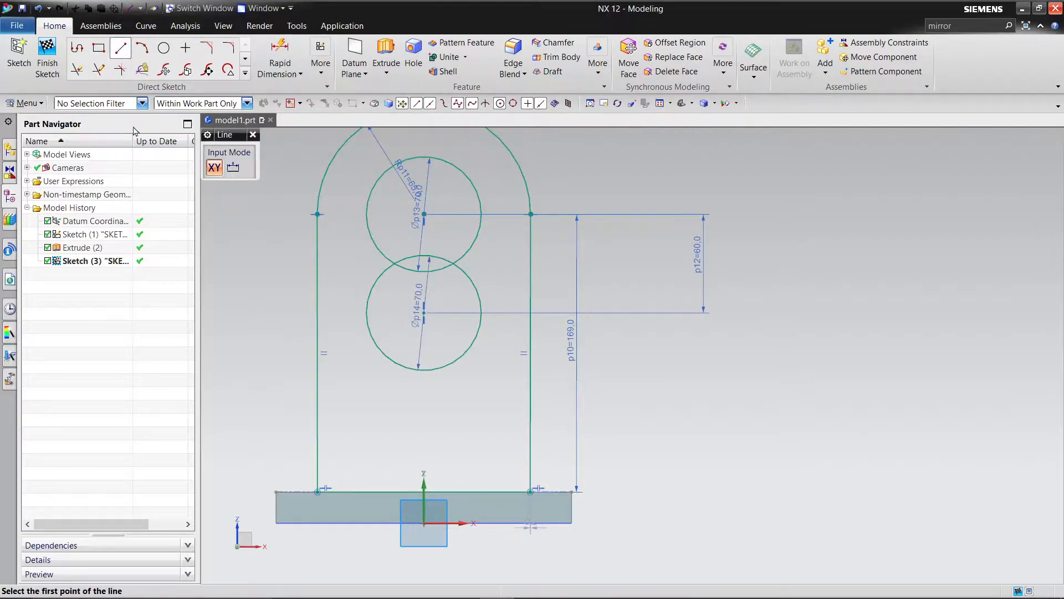
{"action": "left_click", "coordinate": [424, 302]}
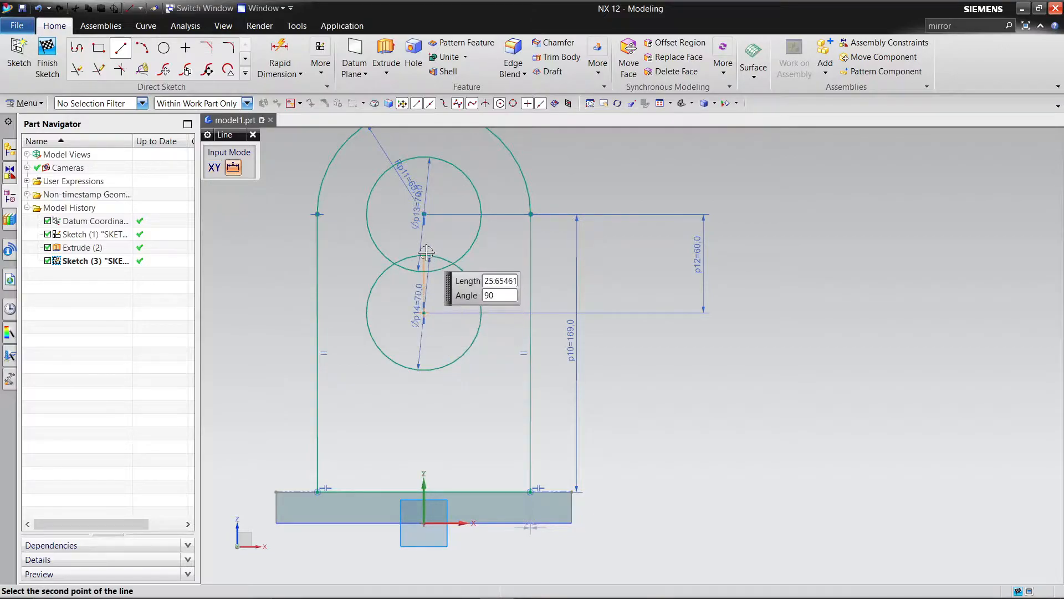
{"action": "left_click", "coordinate": [426, 238]}
{"action": "right_click", "coordinate": [426, 238]}
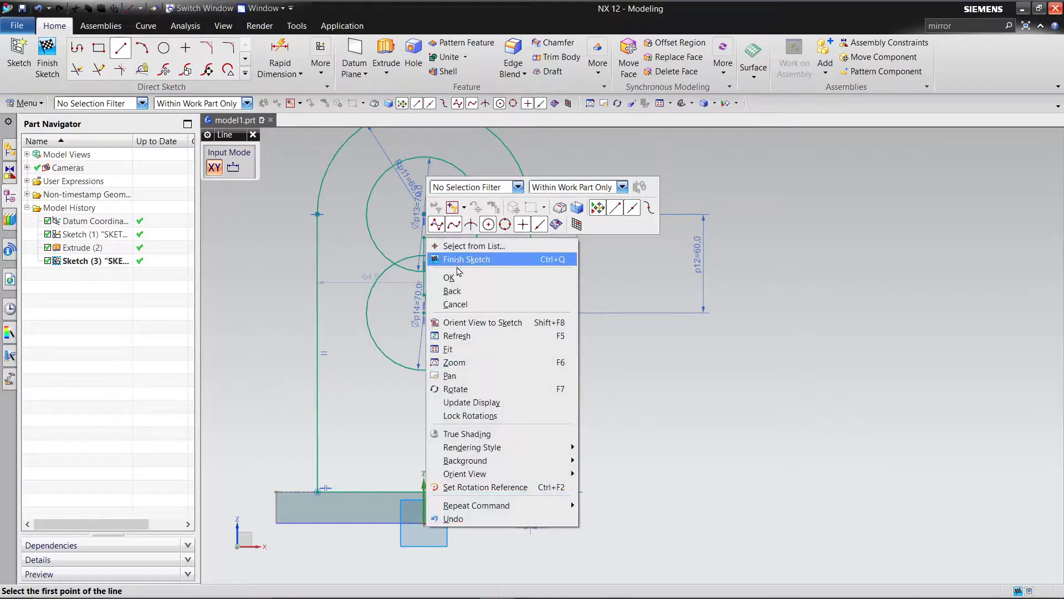
{"action": "left_click", "coordinate": [457, 275]}
Step: Draw a short vertical line through the circles' overlap on each side of the centre line, the right one about 20 mm from it
{"action": "key", "text": "l"}
{"action": "left_click", "coordinate": [389, 247]}
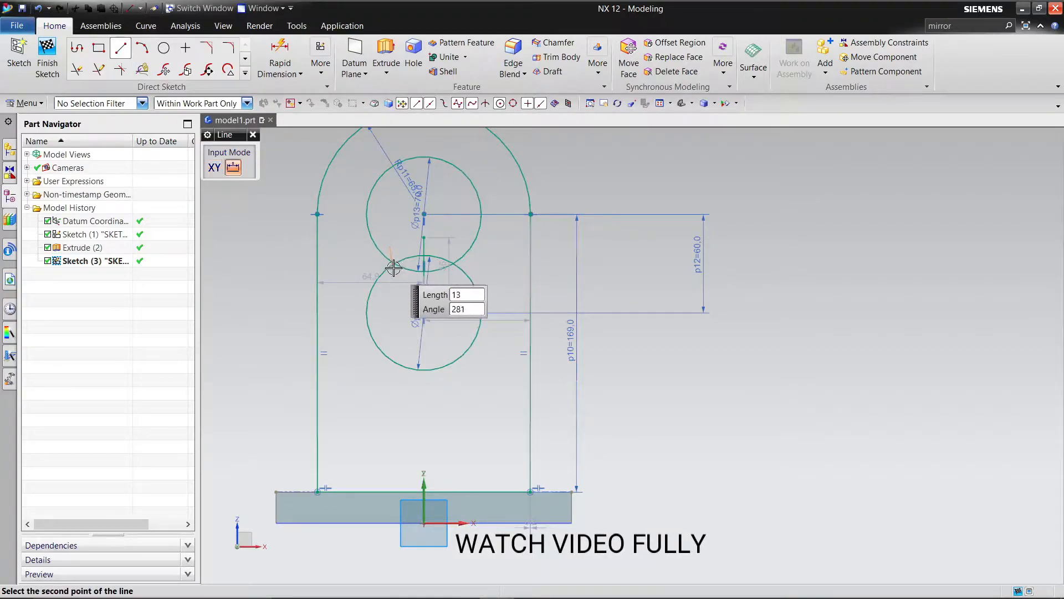
{"action": "left_click", "coordinate": [389, 288]}
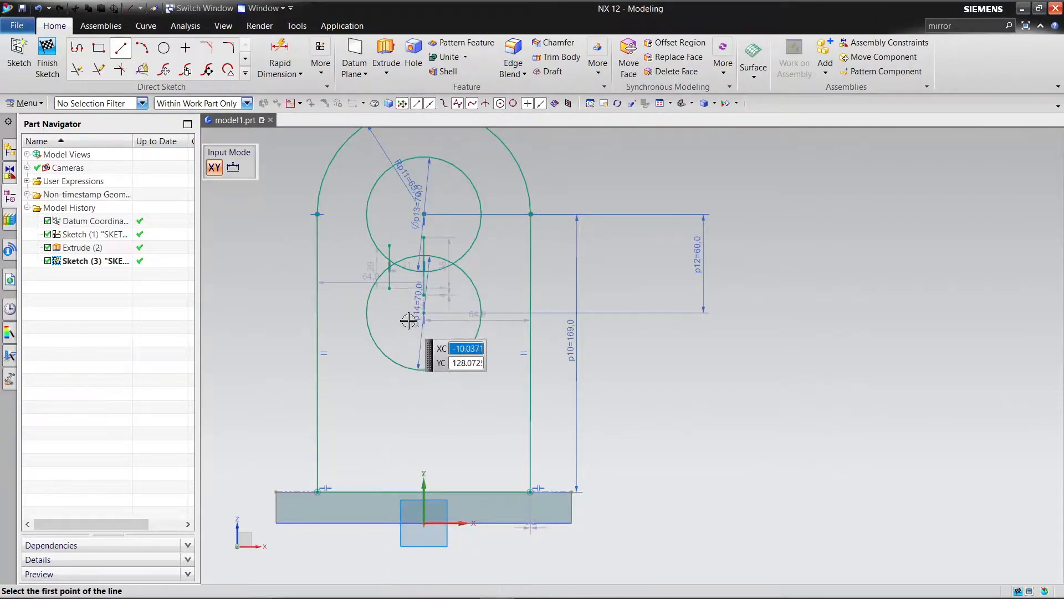
{"action": "left_click", "coordinate": [459, 247]}
{"action": "right_click", "coordinate": [493, 255]}
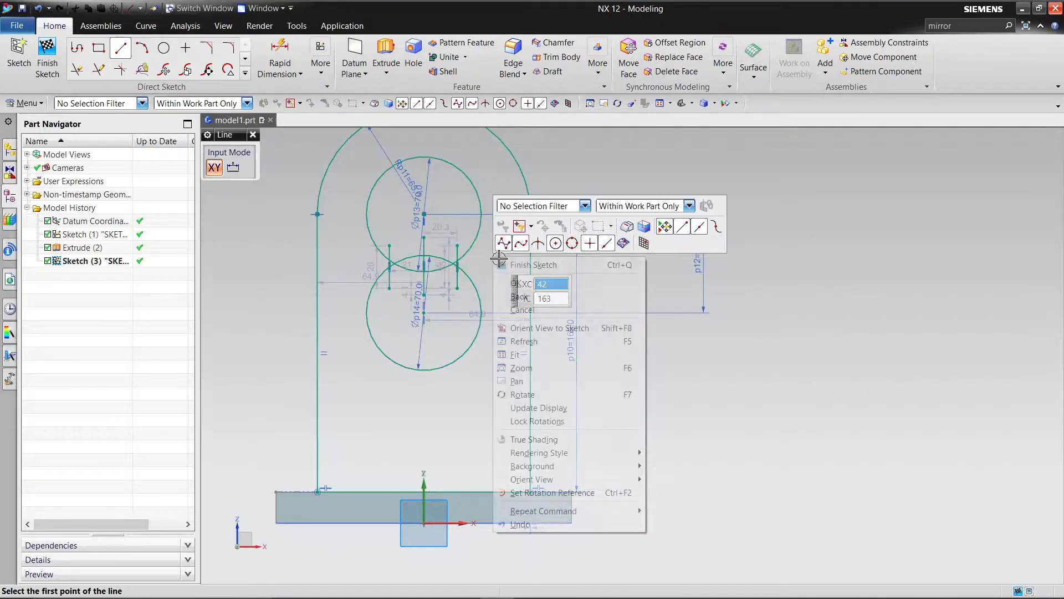
Step: Trim the crossing arc ends and the vertical line's excess to form a short straight neck on the opening's left side
{"action": "left_click", "coordinate": [510, 281]}
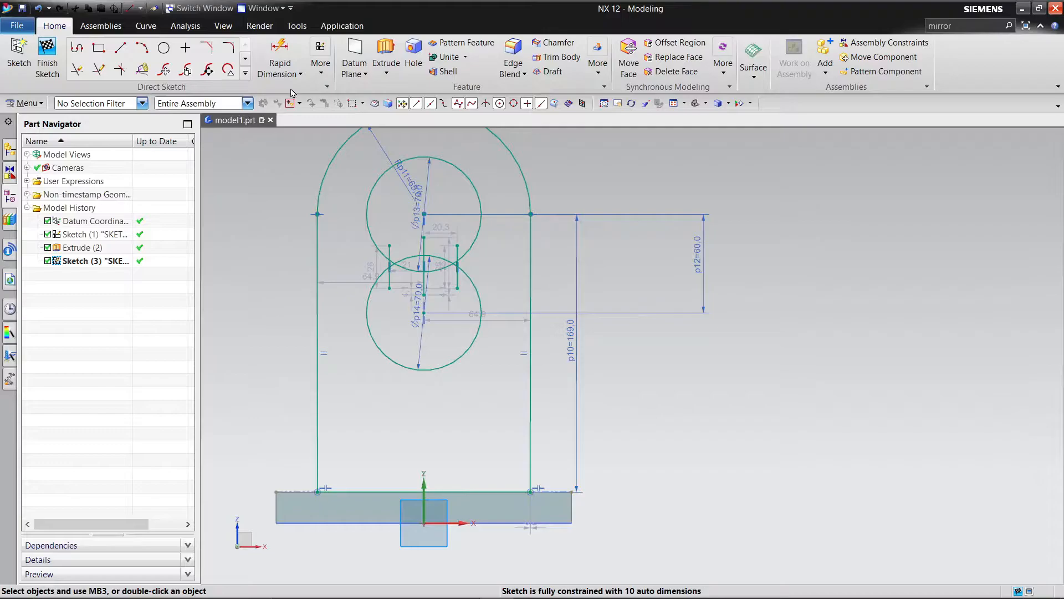
{"action": "left_click", "coordinate": [77, 70]}
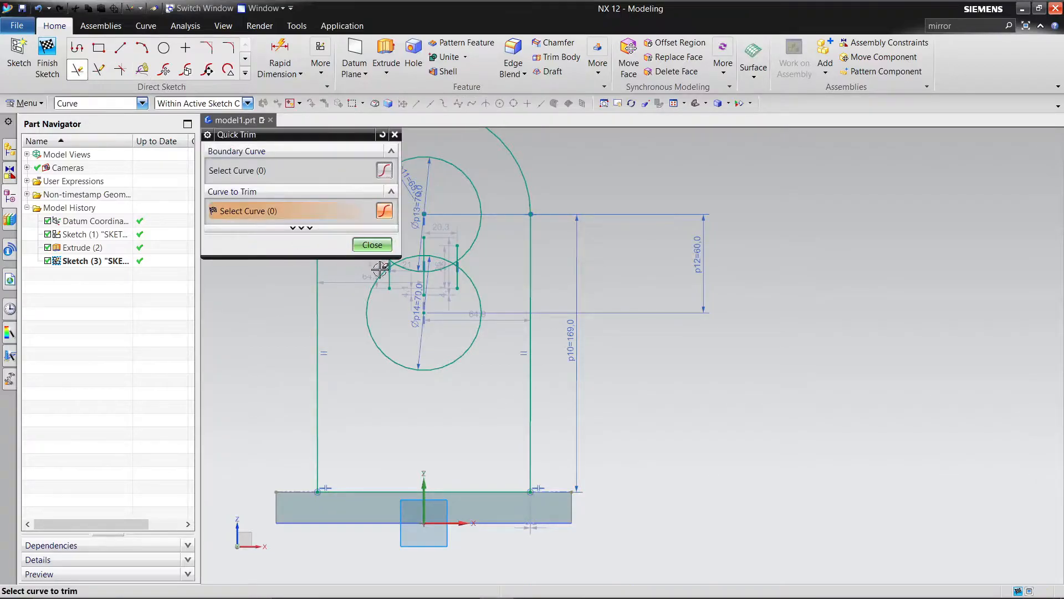
{"action": "mouse_move", "coordinate": [318, 139]}
{"action": "left_mouse_down"}
{"action": "mouse_move", "coordinate": [834, 163]}
{"action": "mouse_move", "coordinate": [907, 142]}
{"action": "left_mouse_up"}
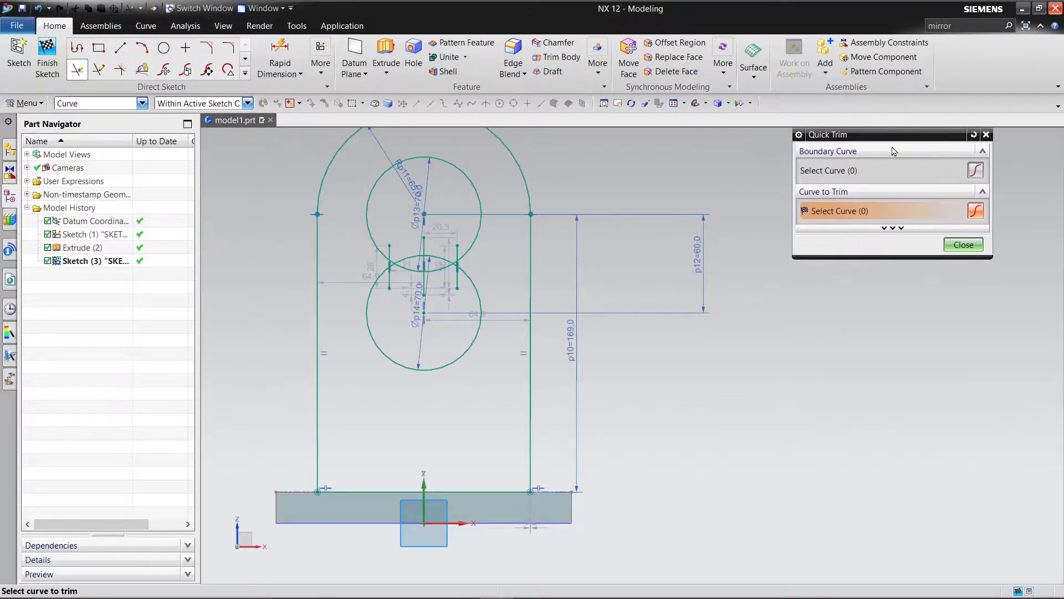
{"action": "scroll", "coordinate": [376, 282], "scroll_direction": "up", "scroll_amount": 5}
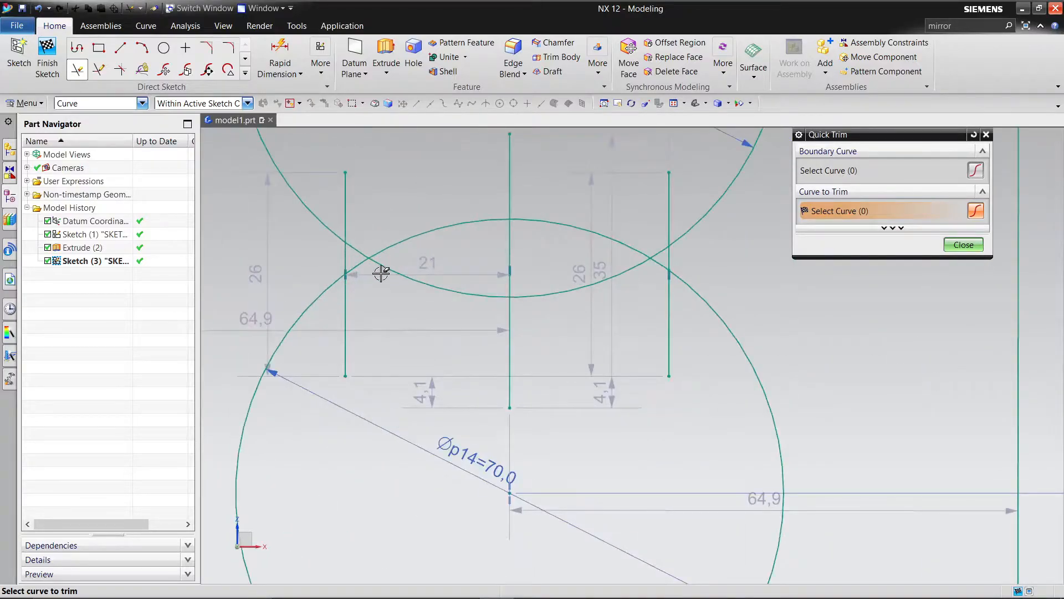
{"action": "left_click", "coordinate": [361, 251]}
{"action": "left_click", "coordinate": [346, 214]}
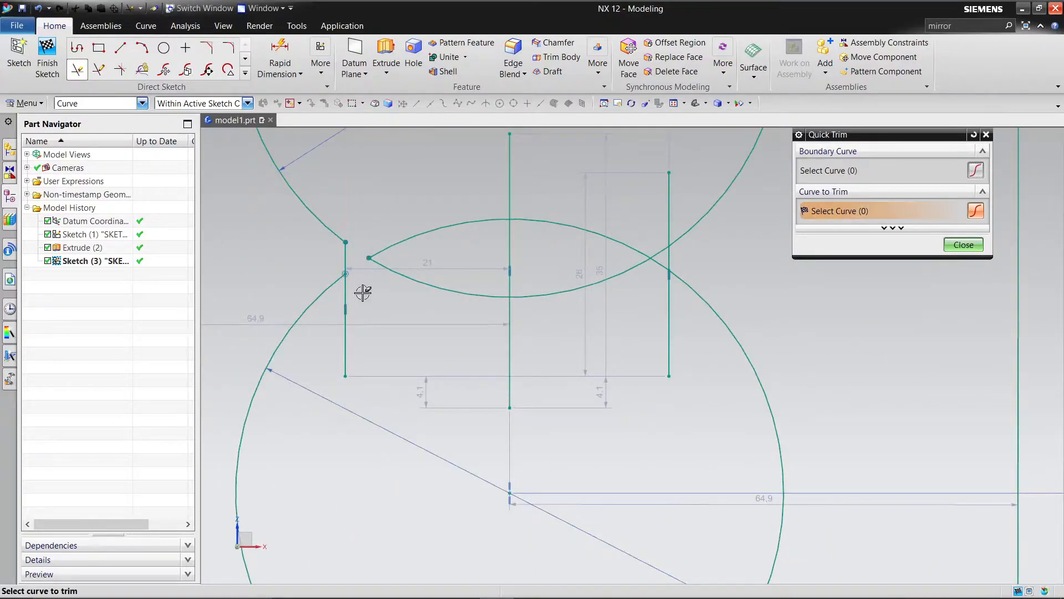
Step: Trim away the arcs of the two inner circles that overlap inside the opening
{"action": "left_click", "coordinate": [404, 271]}
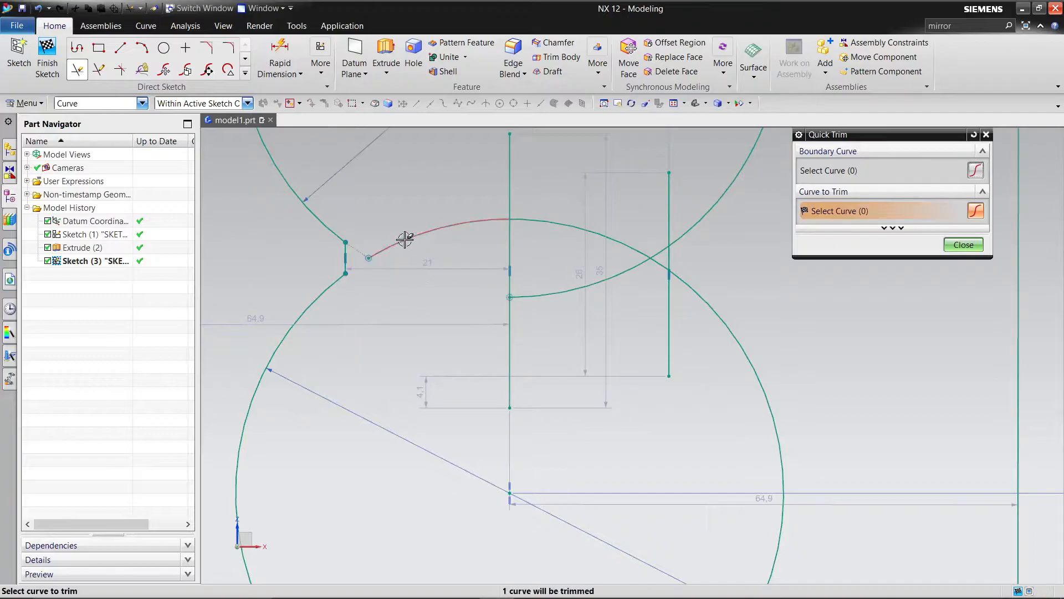
{"action": "left_click", "coordinate": [533, 297]}
{"action": "left_click", "coordinate": [551, 223]}
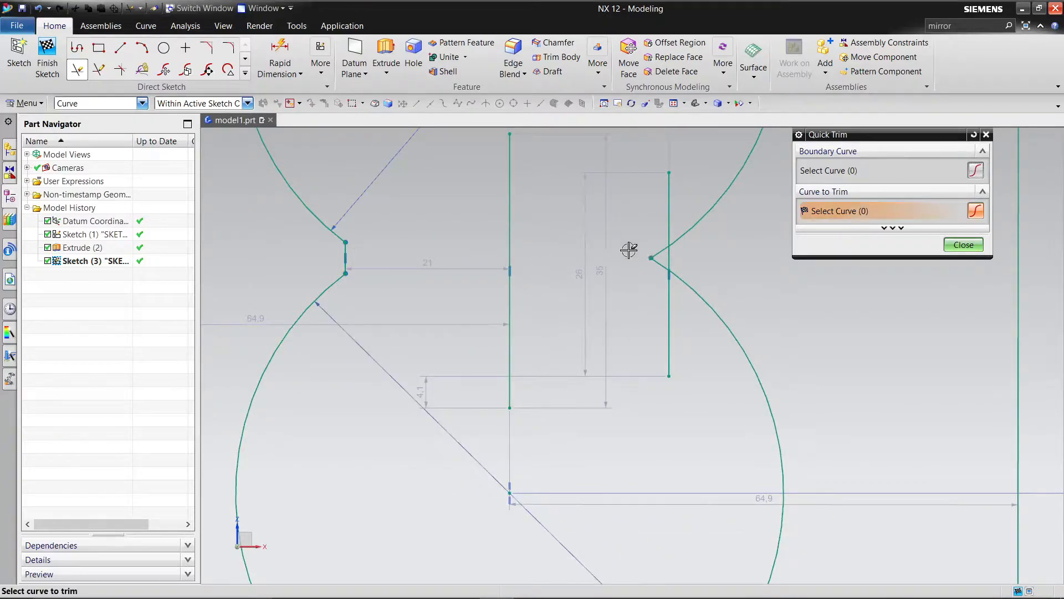
Step: Trim the remaining arc tips and the vertical line's excess to form the straight neck on the opening's right side
{"action": "left_click", "coordinate": [659, 265]}
{"action": "left_click", "coordinate": [660, 253]}
{"action": "left_click", "coordinate": [668, 226]}
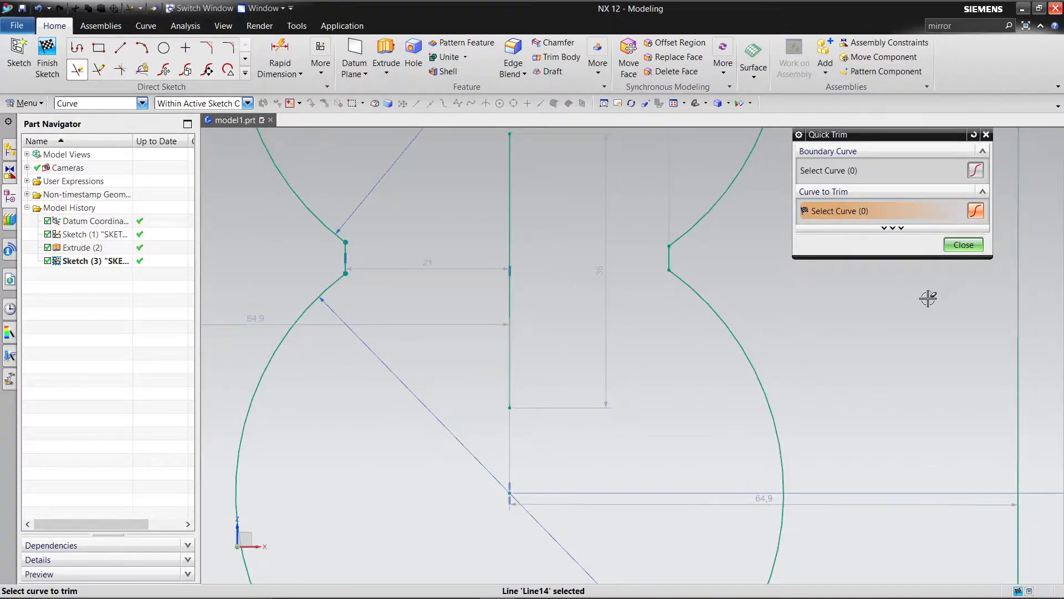
{"action": "left_click", "coordinate": [964, 245]}
Step: Set the distances from the vertical centre line to the left and right neck lines to 24 mm each
{"action": "double_click", "coordinate": [431, 262]}
{"action": "type", "text": "24"}
{"action": "key", "text": "Return"}
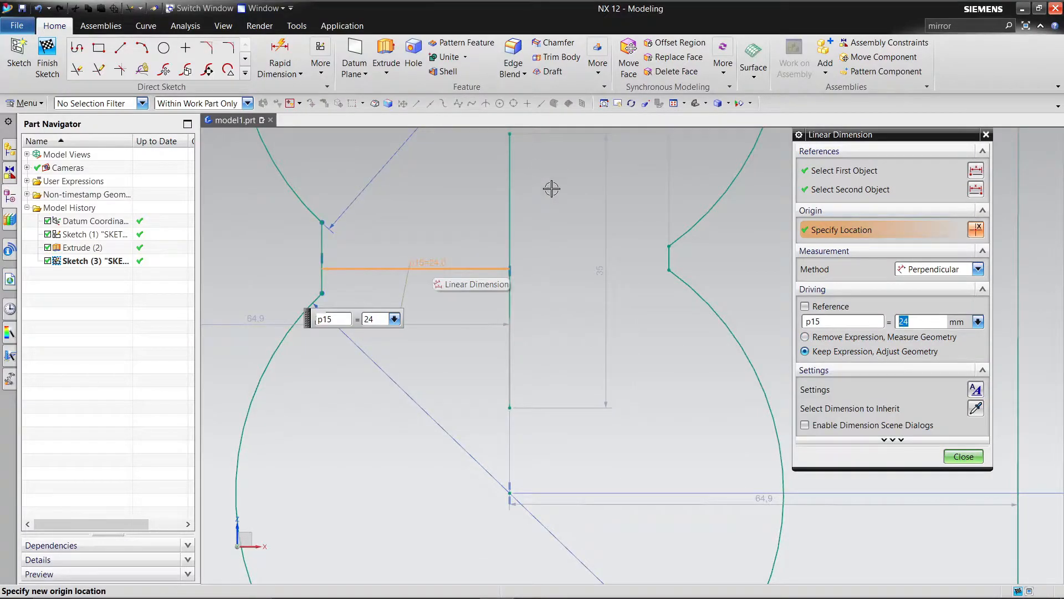
{"action": "scroll", "coordinate": [568, 325], "scroll_direction": "down", "scroll_amount": 2}
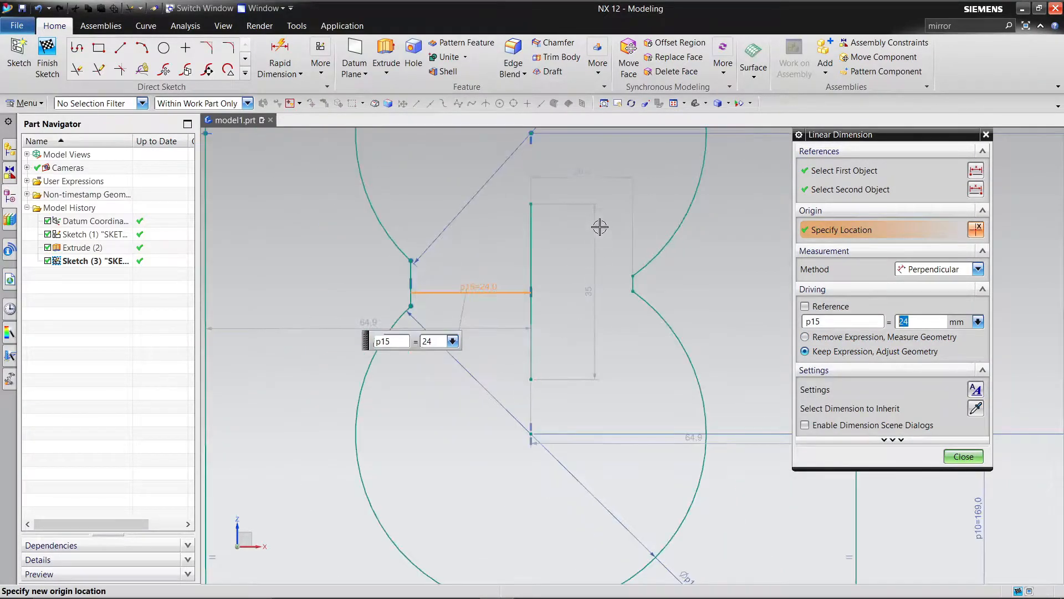
{"action": "double_click", "coordinate": [585, 176]}
{"action": "type", "text": "24"}
{"action": "key", "text": "Return"}
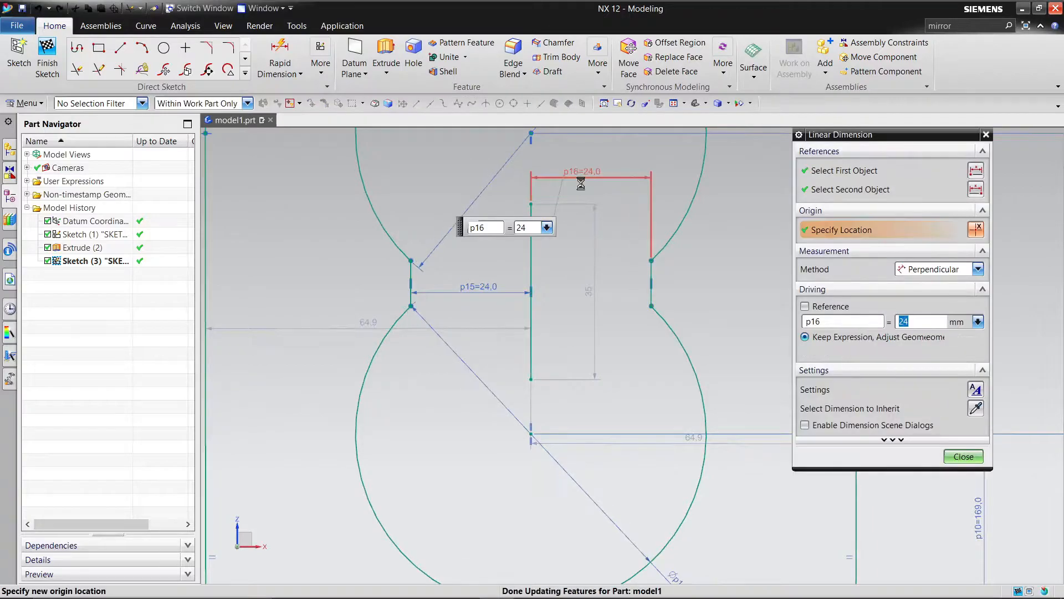
{"action": "left_click", "coordinate": [952, 456]}
Step: Convert the short vertical centre line inside the opening to a reference line
{"action": "scroll", "coordinate": [754, 386], "scroll_direction": "down", "scroll_amount": 5}
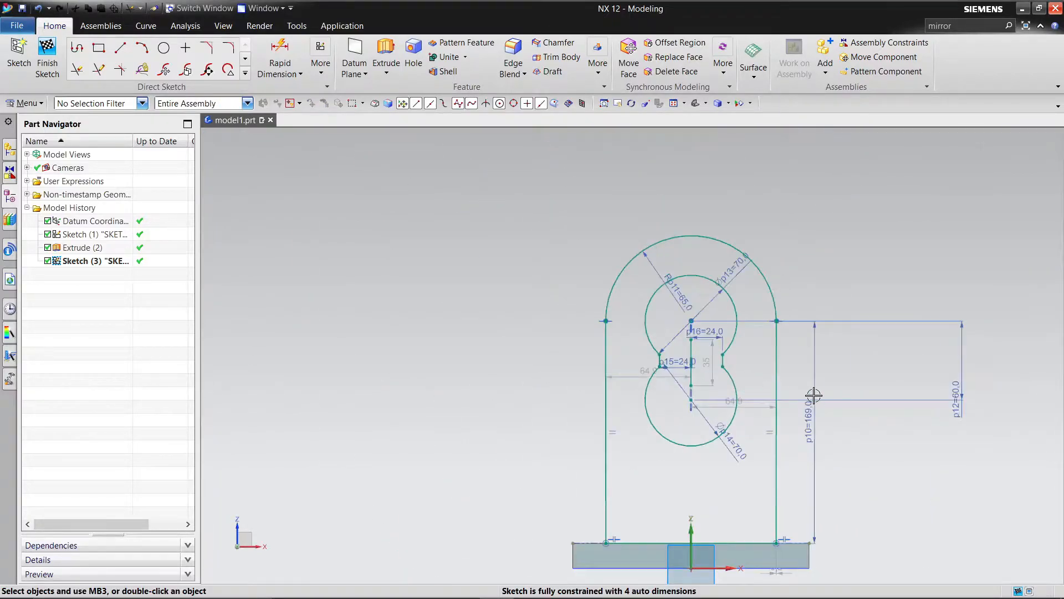
{"action": "scroll", "coordinate": [874, 409], "scroll_direction": "up", "scroll_amount": 3}
{"action": "scroll", "coordinate": [609, 367], "scroll_direction": "up", "scroll_amount": 3}
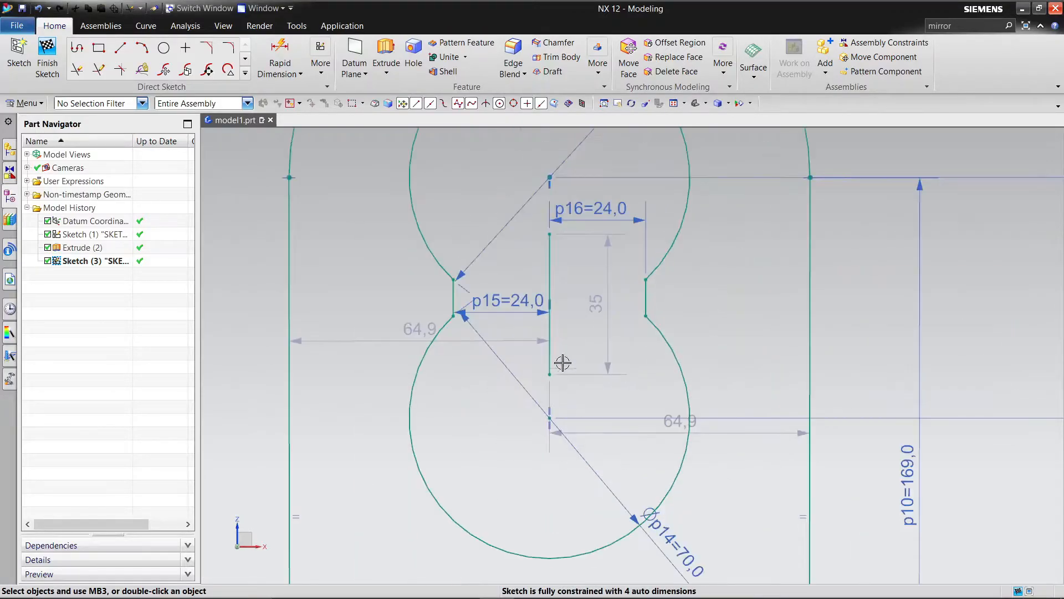
{"action": "left_click", "coordinate": [549, 272]}
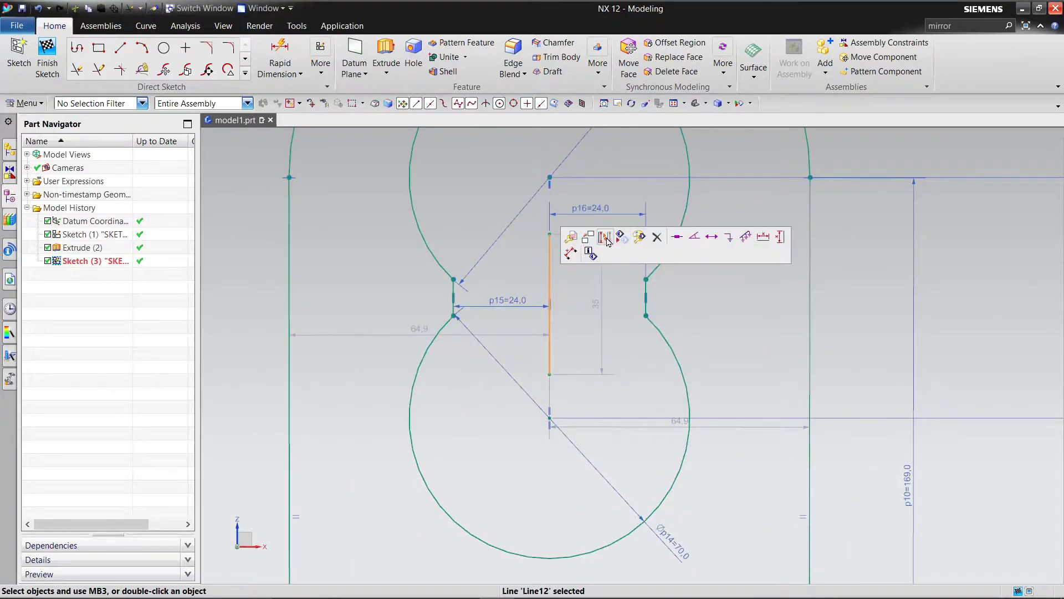
{"action": "key", "text": "Escape"}
Step: Move the 169 mm height dimension farther from the profile and centre the 60 mm dimension's text between its arrows
{"action": "scroll", "coordinate": [601, 426], "scroll_direction": "down", "scroll_amount": 6}
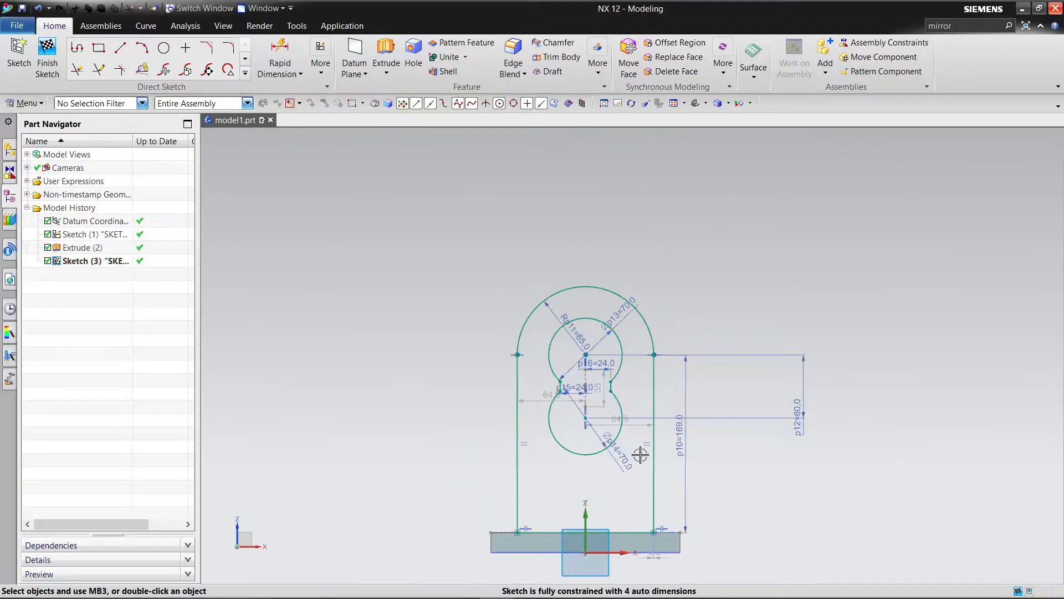
{"action": "scroll", "coordinate": [742, 463], "scroll_direction": "up", "scroll_amount": 3}
{"action": "scroll", "coordinate": [717, 466], "scroll_direction": "down", "scroll_amount": 3}
{"action": "scroll", "coordinate": [710, 460], "scroll_direction": "up", "scroll_amount": 3}
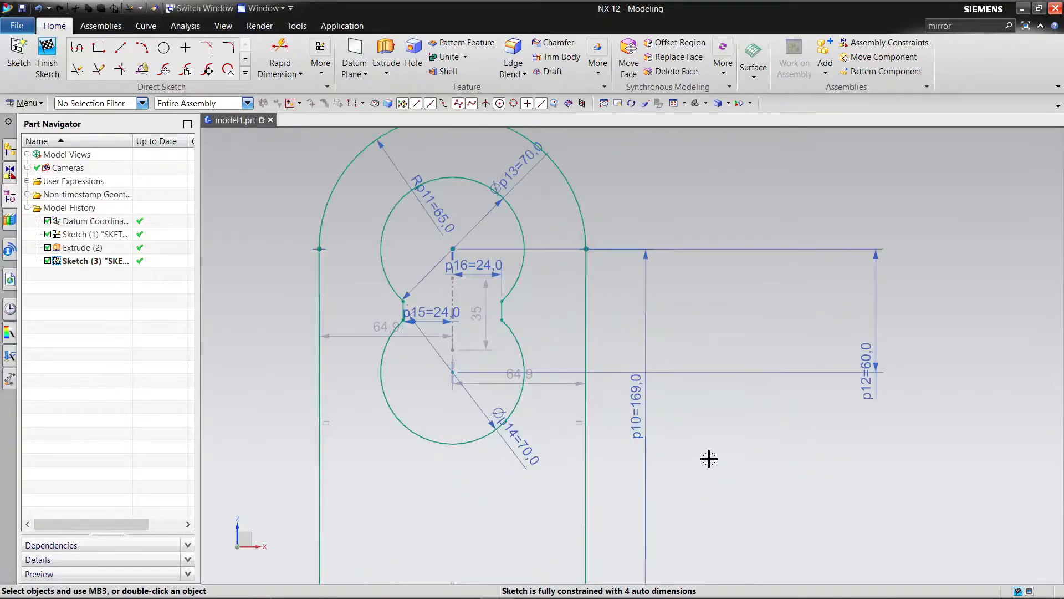
{"action": "left_click_drag", "start_coordinate": [637, 399], "coordinate": [762, 413]}
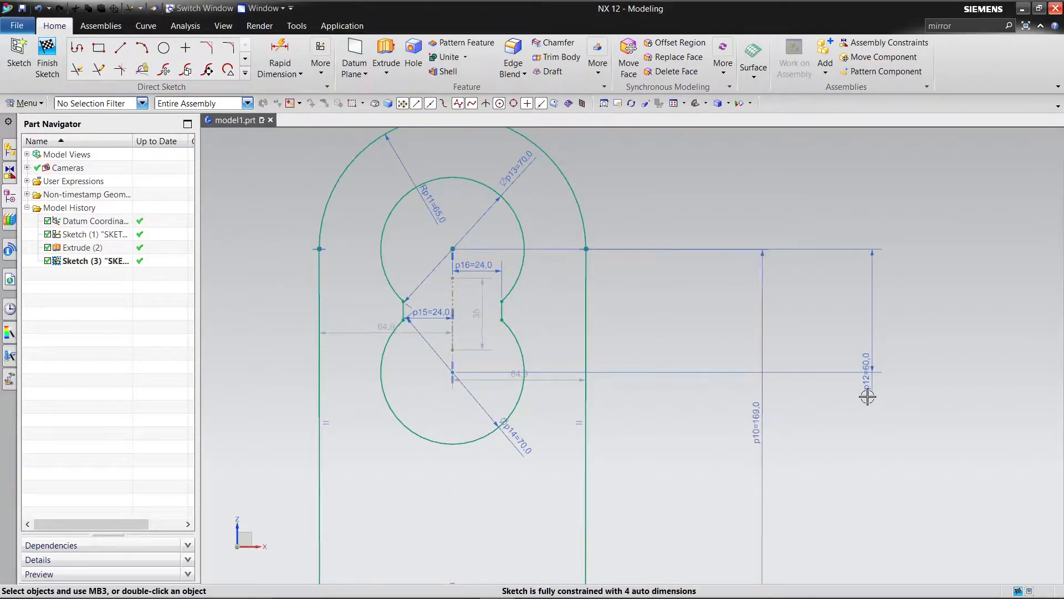
{"action": "left_click_drag", "start_coordinate": [871, 364], "coordinate": [872, 305]}
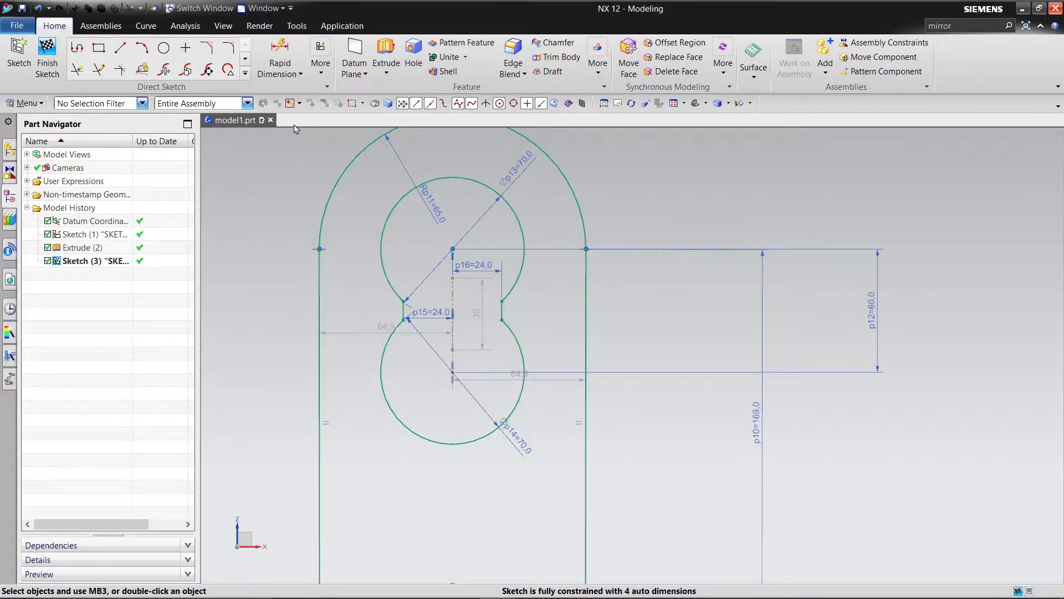
Step: Try to constrain the opening's upper arc concentric with the profile's outer top arc
{"action": "left_click", "coordinate": [300, 74]}
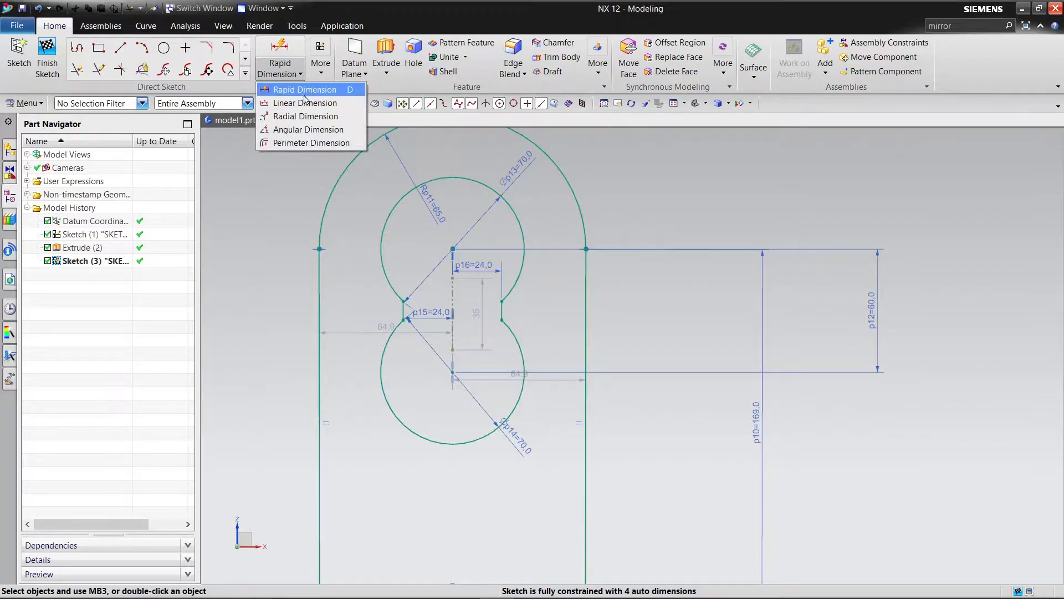
{"action": "left_click", "coordinate": [321, 61]}
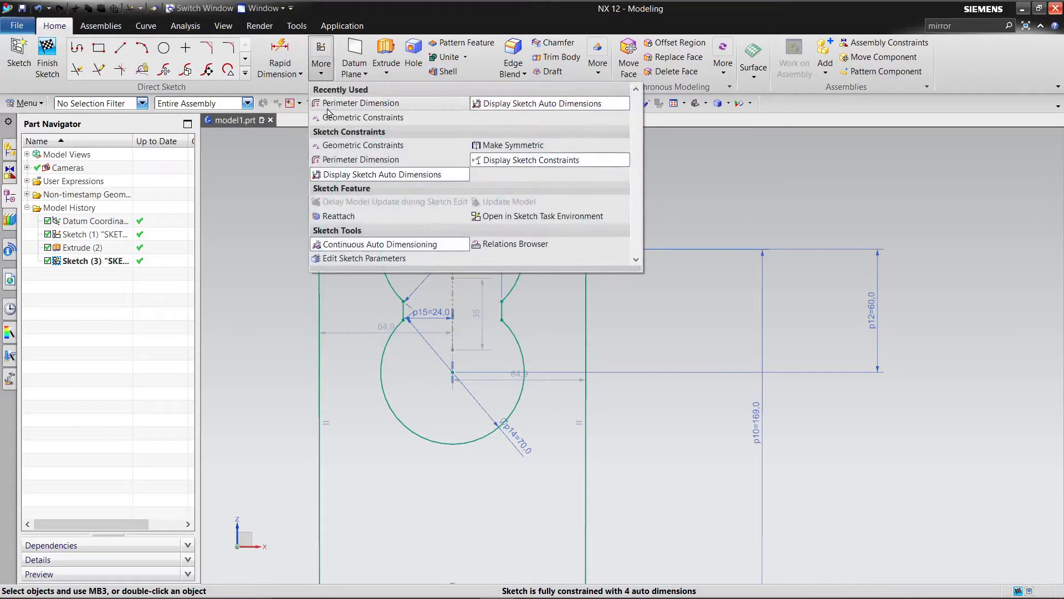
{"action": "left_click", "coordinate": [335, 118]}
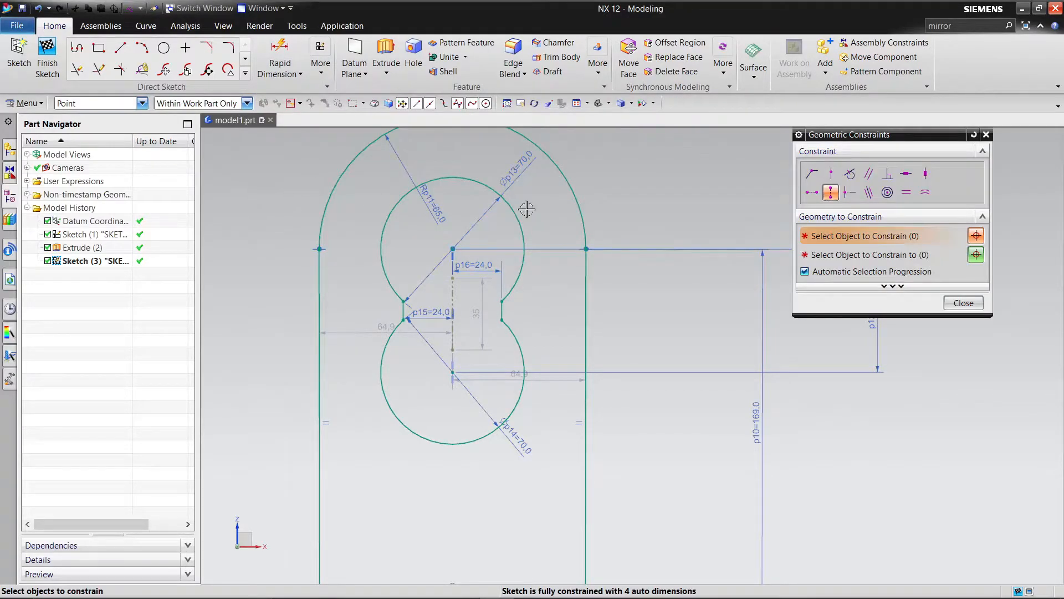
{"action": "left_click", "coordinate": [887, 191]}
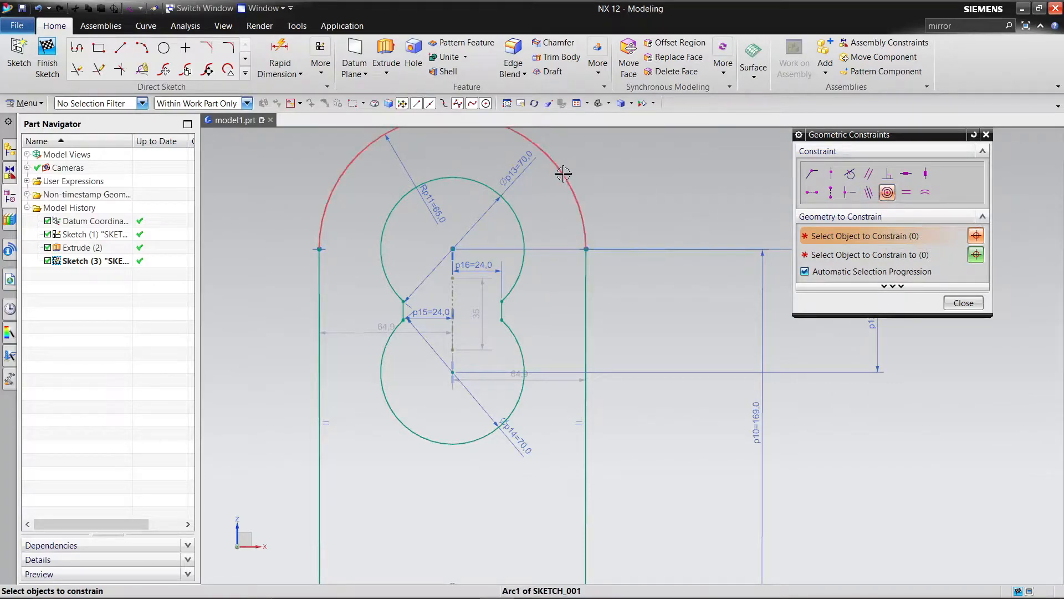
{"action": "left_click", "coordinate": [514, 205]}
{"action": "left_click", "coordinate": [577, 239]}
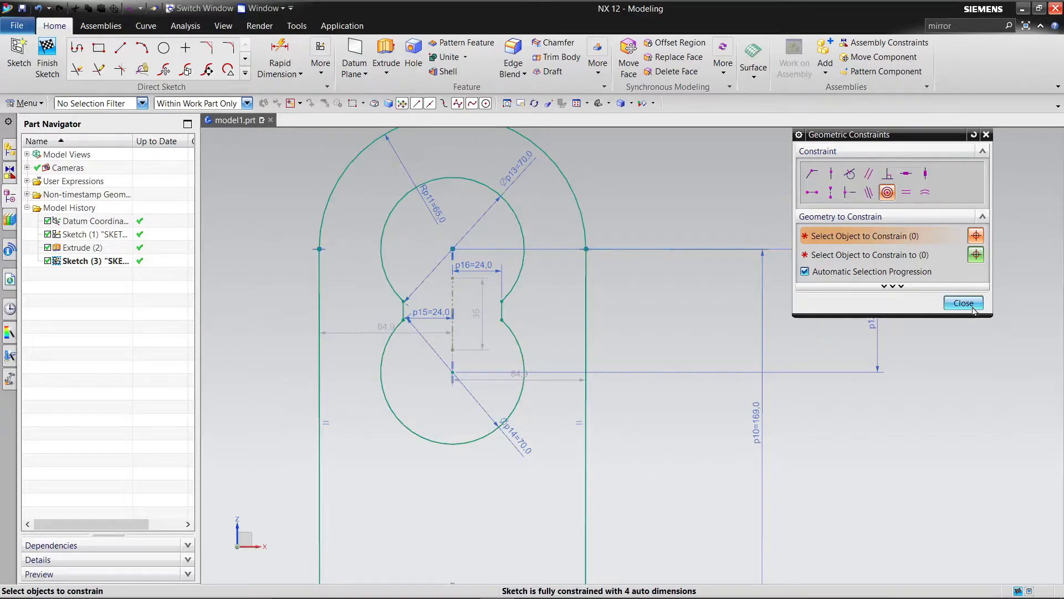
Step: Try to vertically align the upper arc centre with the lower one, and the sketch origin with the lower arc centre
{"action": "left_click", "coordinate": [831, 192]}
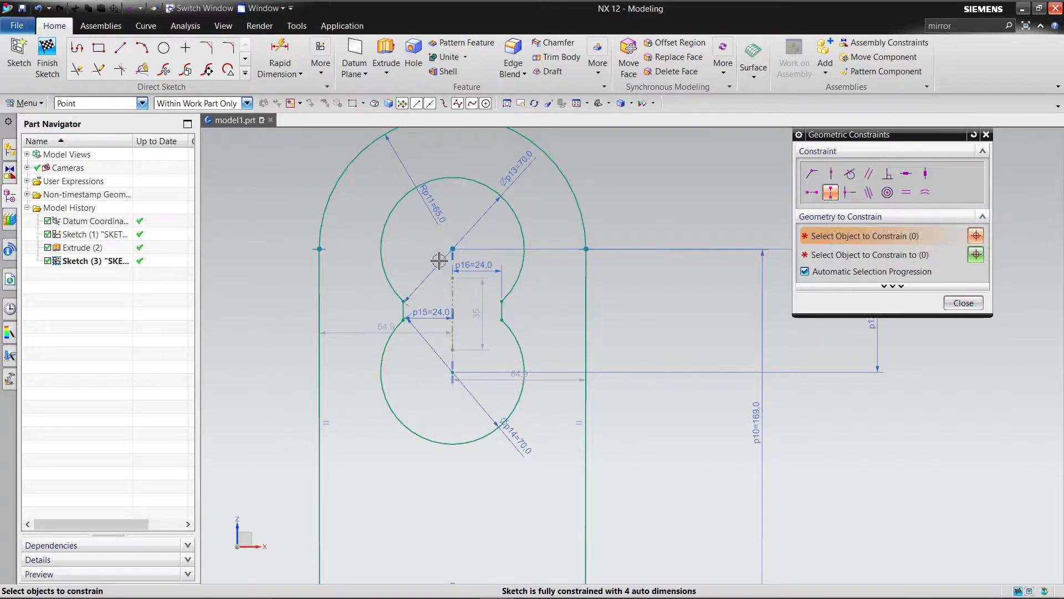
{"action": "left_click", "coordinate": [451, 247]}
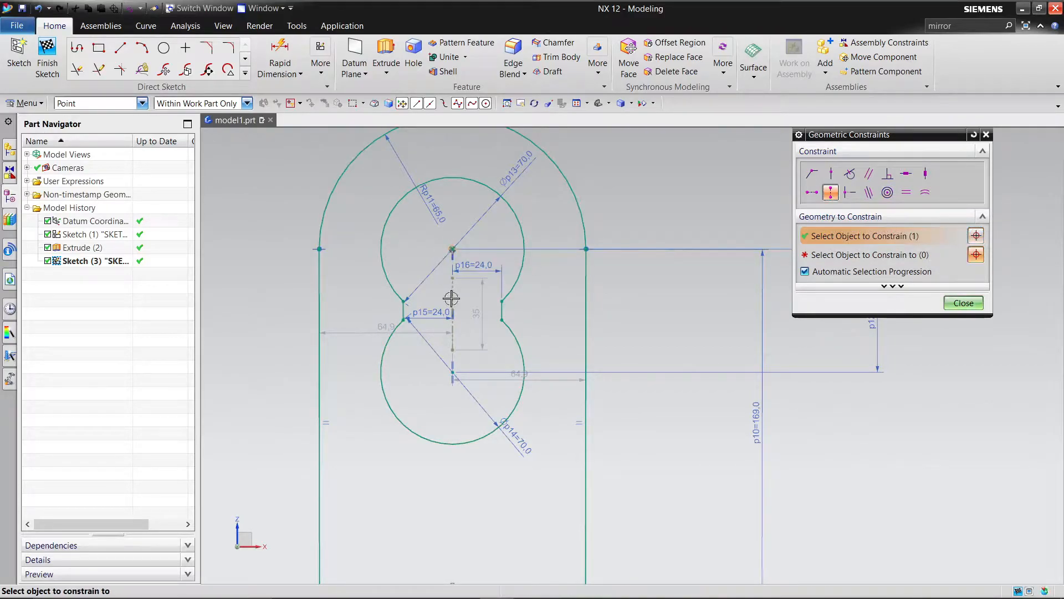
{"action": "left_click", "coordinate": [453, 372]}
{"action": "left_click", "coordinate": [531, 322]}
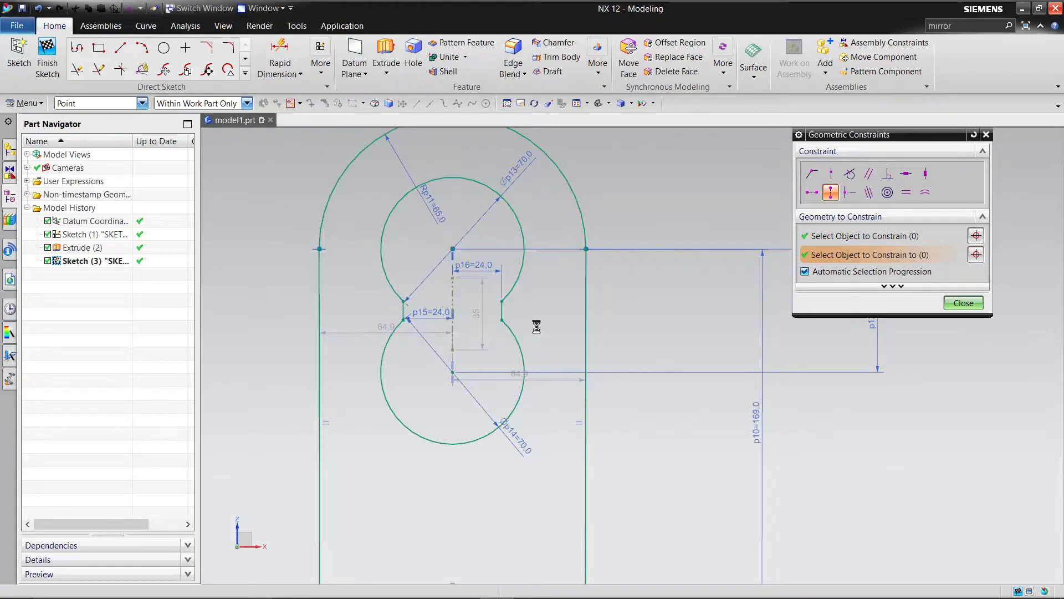
{"action": "scroll", "coordinate": [459, 373], "scroll_direction": "down", "scroll_amount": 4}
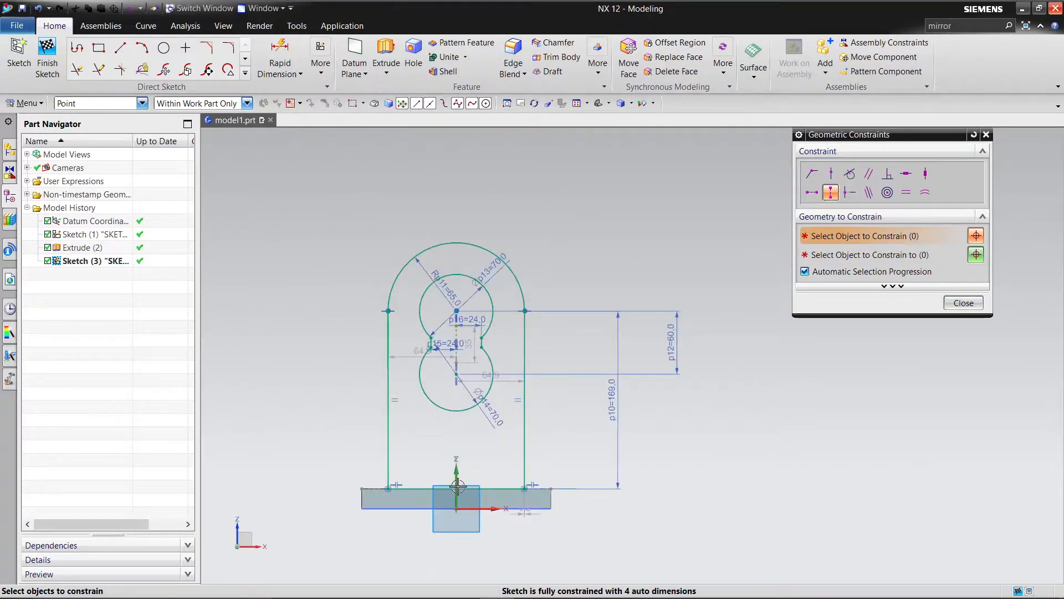
{"action": "left_click", "coordinate": [456, 507]}
{"action": "left_click", "coordinate": [456, 376]}
{"action": "left_click", "coordinate": [517, 331]}
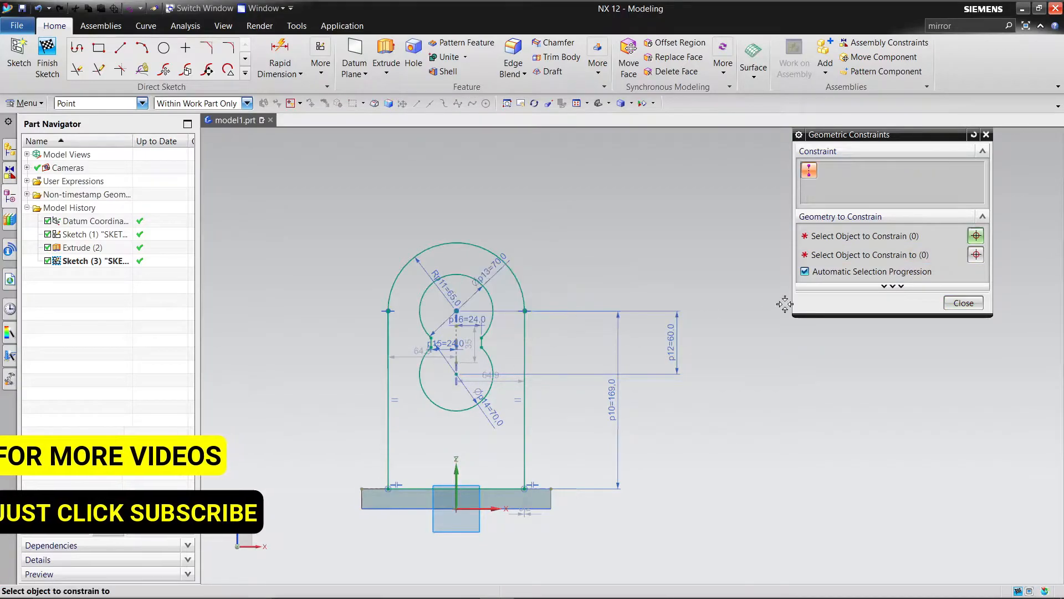
{"action": "left_click", "coordinate": [963, 302]}
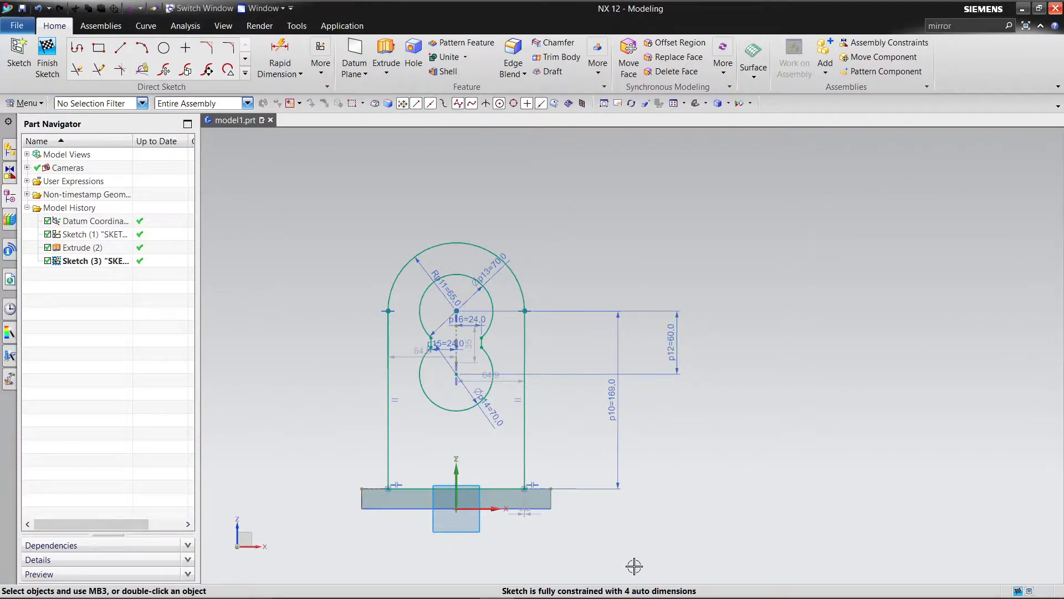
Step: Set the distances from the vertical centre line to the profile's left and right outer edges to 65 mm each
{"action": "scroll", "coordinate": [482, 372], "scroll_direction": "up", "scroll_amount": 5}
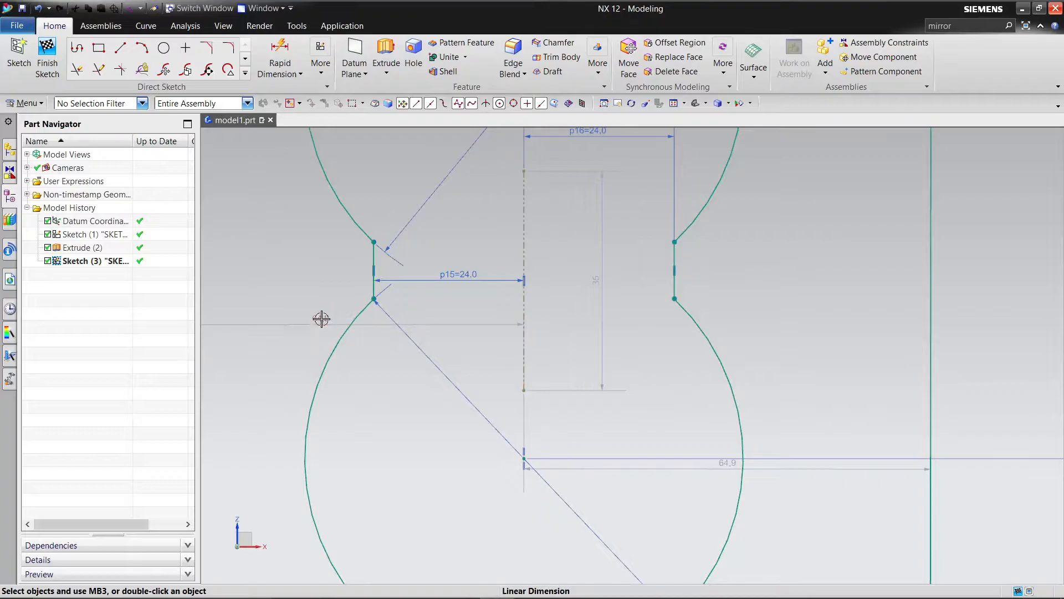
{"action": "type", "text": "65"}
{"action": "key", "text": "Return"}
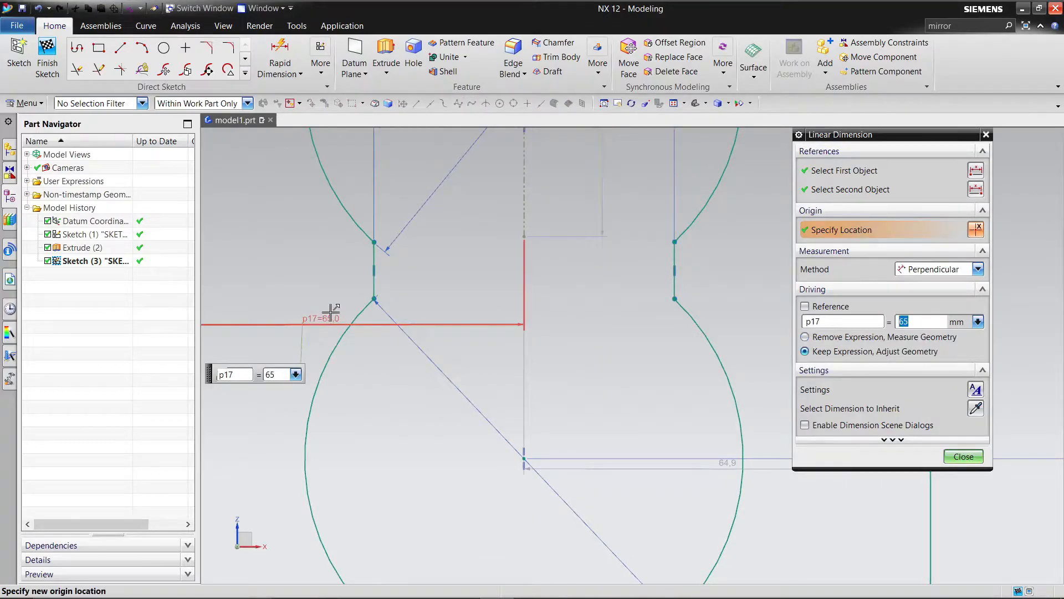
{"action": "left_click", "coordinate": [950, 461]}
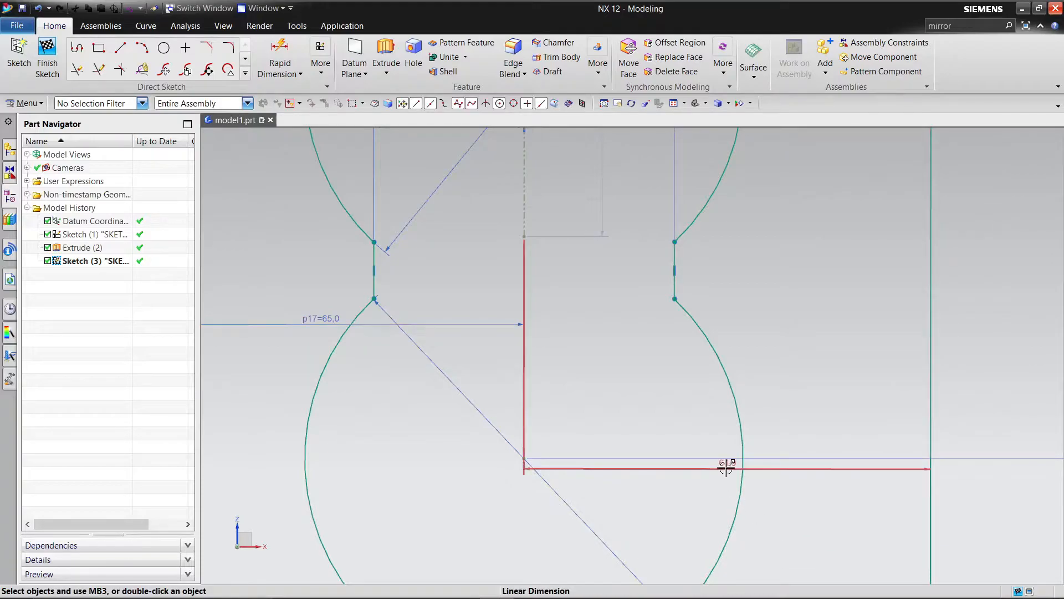
{"action": "double_click", "coordinate": [726, 469]}
{"action": "type", "text": "65"}
{"action": "key", "text": "Return"}
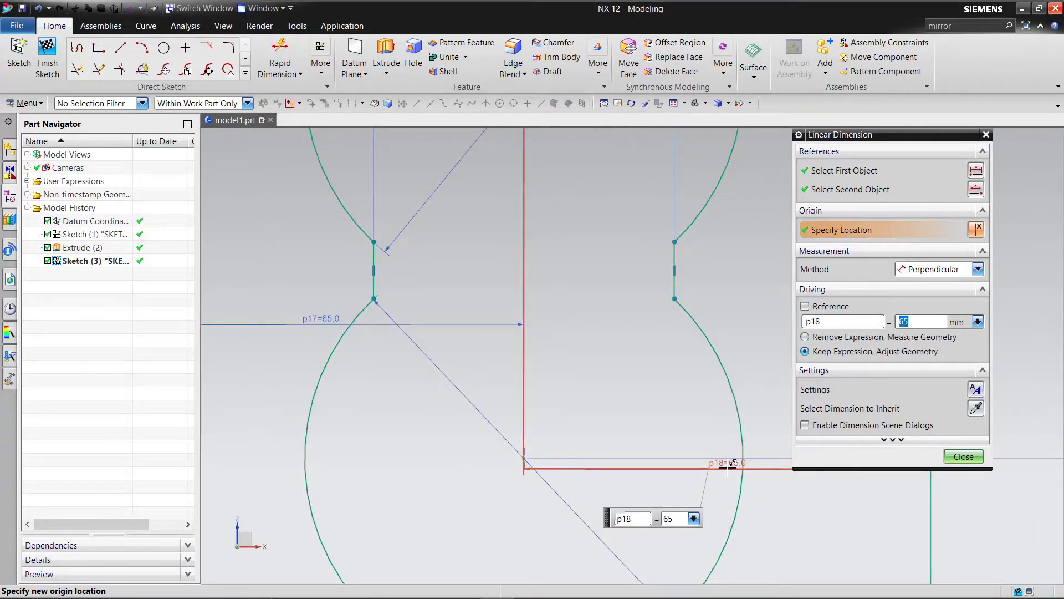
{"action": "left_click", "coordinate": [965, 457]}
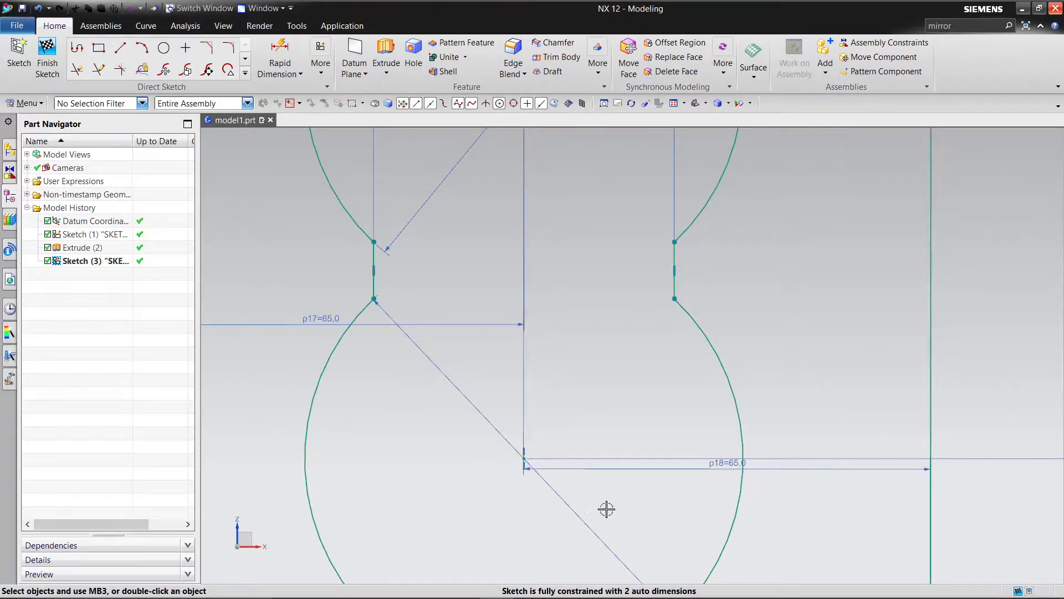
{"action": "scroll", "coordinate": [607, 505], "scroll_direction": "down", "scroll_amount": 3}
{"action": "scroll", "coordinate": [645, 442], "scroll_direction": "down", "scroll_amount": 2}
{"action": "scroll", "coordinate": [599, 333], "scroll_direction": "up", "scroll_amount": 4}
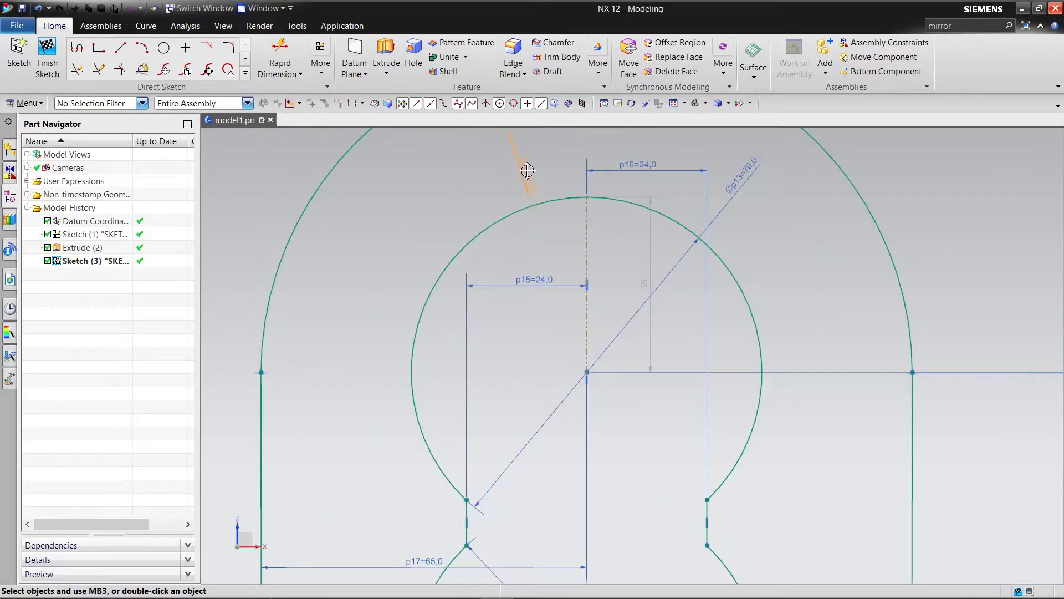
Step: Move the upper arc's diameter dimension outward and both 24 mm neck dimensions down beside the opening's neck
{"action": "left_click_drag", "start_coordinate": [737, 173], "coordinate": [829, 270]}
{"action": "left_click_drag", "start_coordinate": [656, 164], "coordinate": [668, 452]}
{"action": "left_click_drag", "start_coordinate": [549, 290], "coordinate": [568, 458]}
{"action": "scroll", "coordinate": [568, 458], "scroll_direction": "up", "scroll_amount": 6}
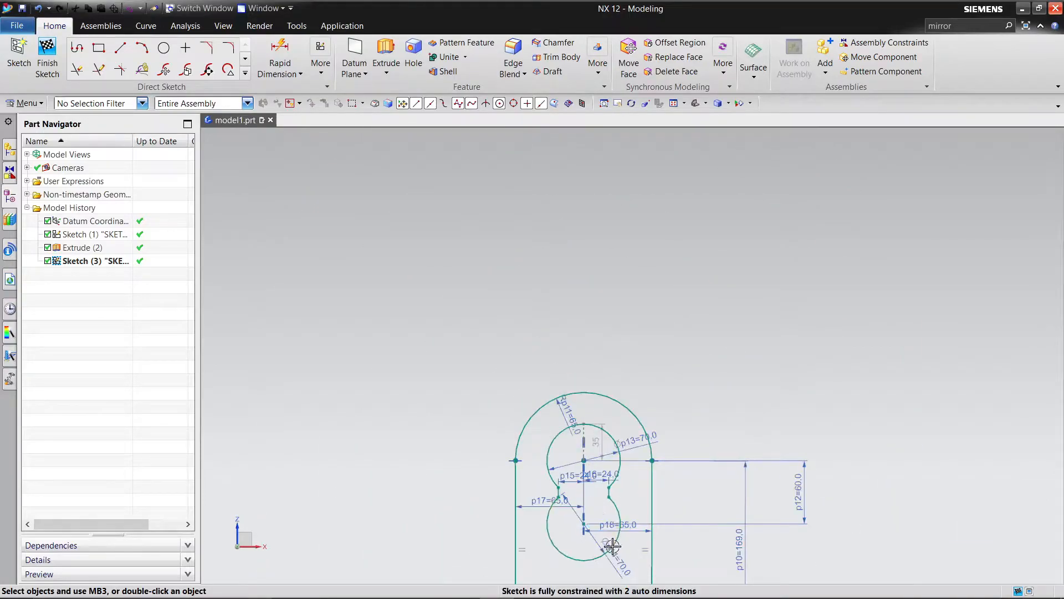
Step: Move both 65 mm half-width dimensions down below the opening, placing the right one lower than the left
{"action": "scroll", "coordinate": [571, 488], "scroll_direction": "down", "scroll_amount": 2}
{"action": "scroll", "coordinate": [449, 371], "scroll_direction": "up", "scroll_amount": 4}
{"action": "scroll", "coordinate": [489, 407], "scroll_direction": "down", "scroll_amount": 4}
{"action": "scroll", "coordinate": [491, 410], "scroll_direction": "down", "scroll_amount": 3}
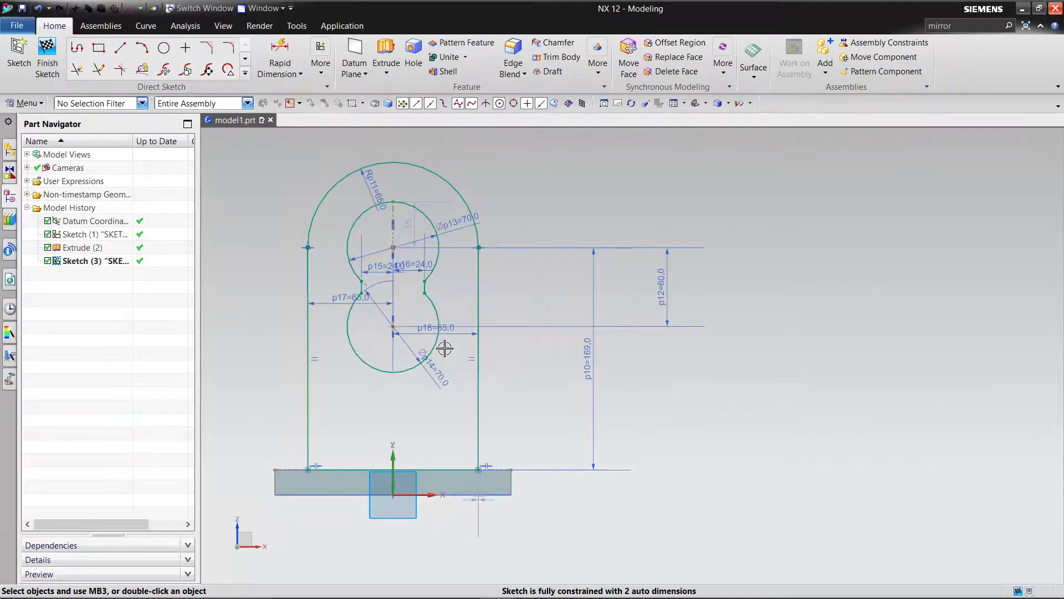
{"action": "scroll", "coordinate": [444, 383], "scroll_direction": "down", "scroll_amount": 4}
{"action": "scroll", "coordinate": [391, 344], "scroll_direction": "up", "scroll_amount": 5}
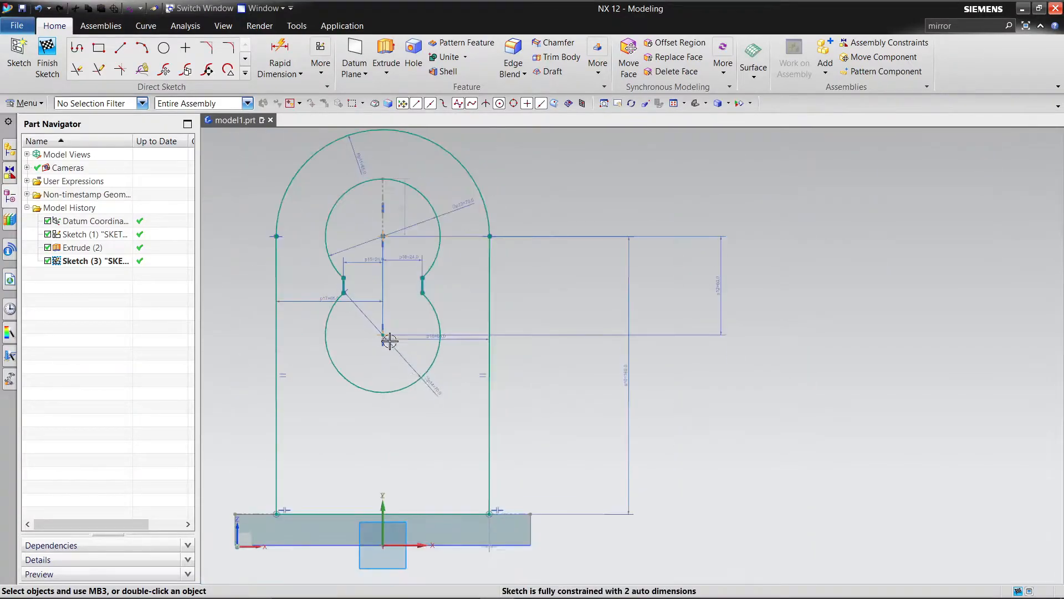
{"action": "left_click_drag", "start_coordinate": [317, 307], "coordinate": [317, 410]}
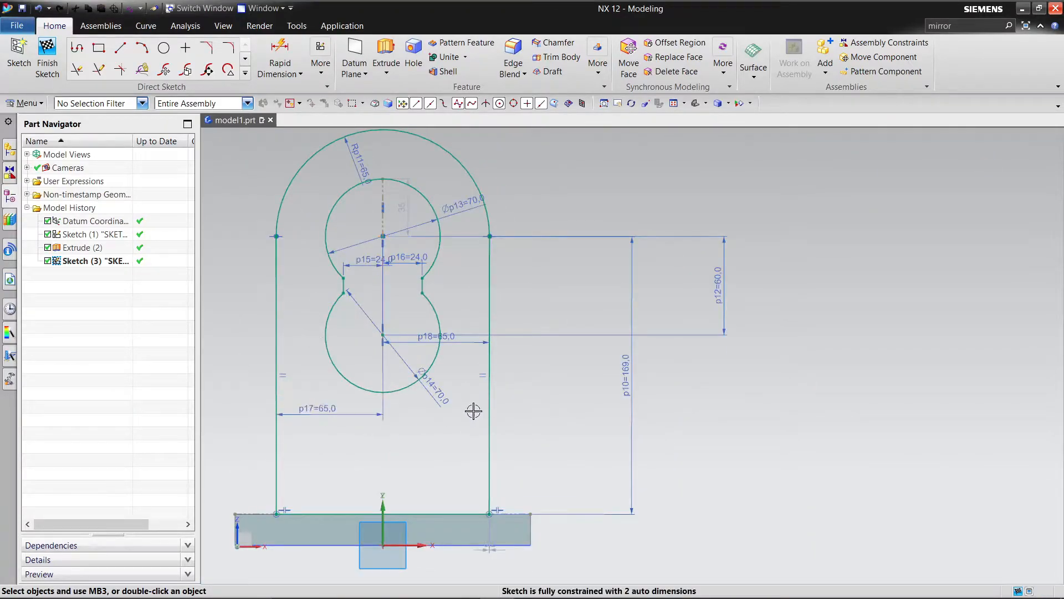
{"action": "left_click_drag", "start_coordinate": [454, 336], "coordinate": [449, 453]}
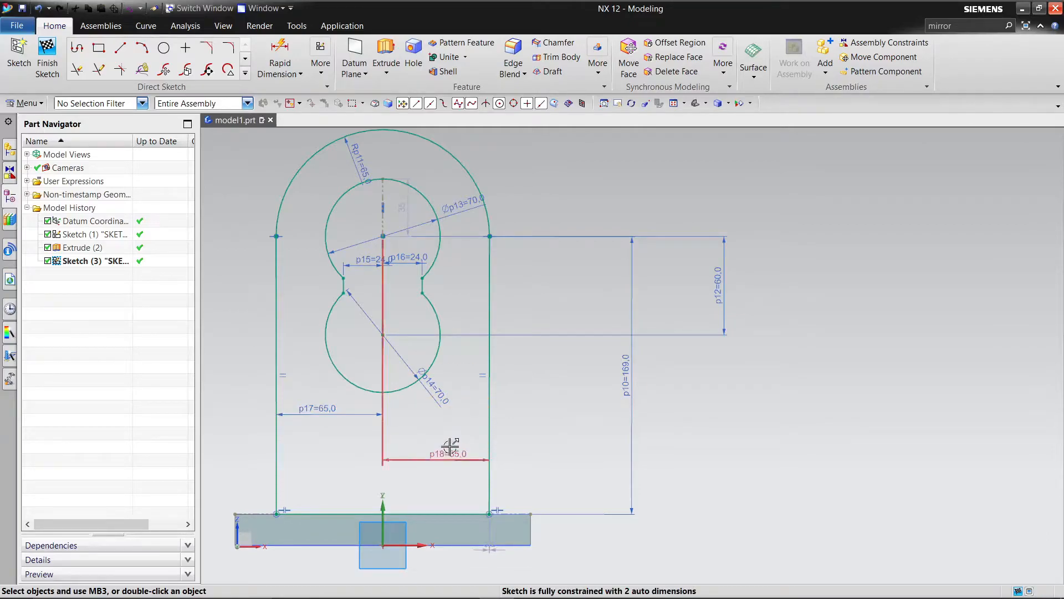
Step: Reposition the lower arc's diameter dimension and both 24 mm neck dimensions inside the lower arc, and finish the sketch
{"action": "left_click_drag", "start_coordinate": [407, 346], "coordinate": [422, 344]}
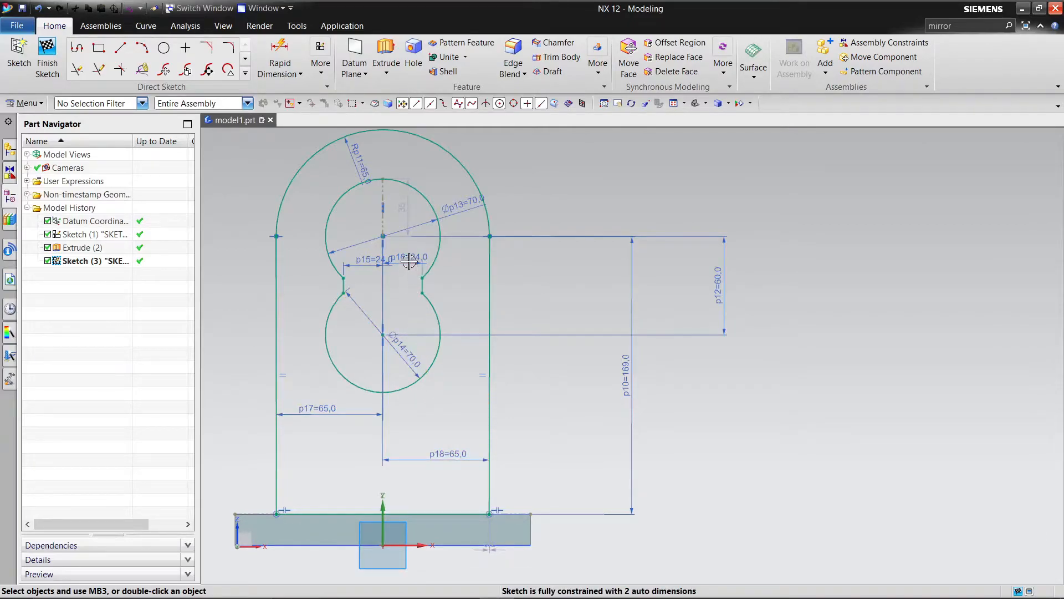
{"action": "mouse_move", "coordinate": [412, 289]}
{"action": "left_mouse_down"}
{"action": "mouse_move", "coordinate": [408, 306]}
{"action": "mouse_move", "coordinate": [367, 307]}
{"action": "left_mouse_up"}
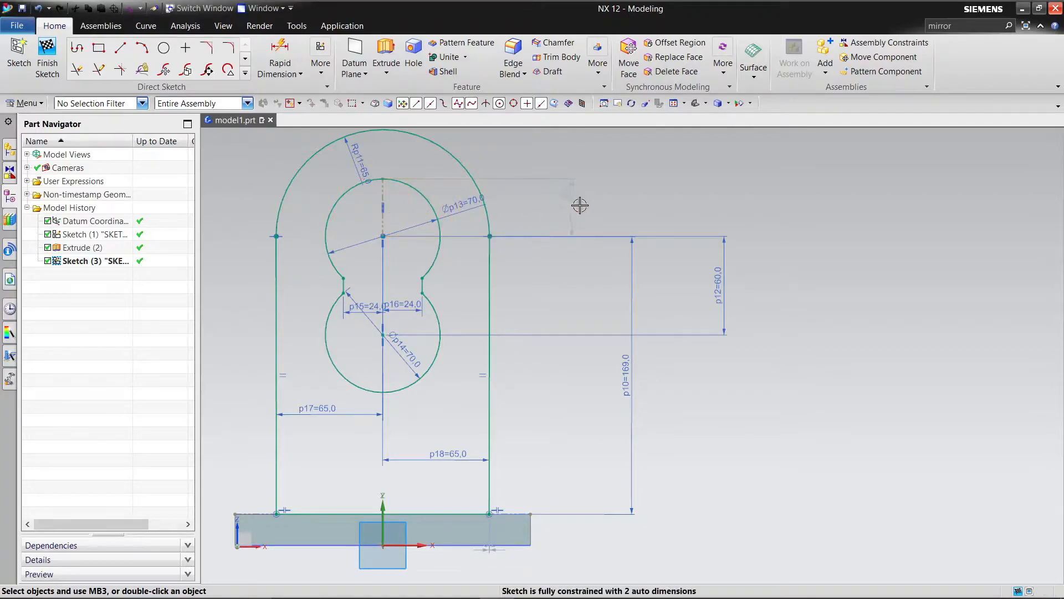
{"action": "left_click", "coordinate": [47, 66]}
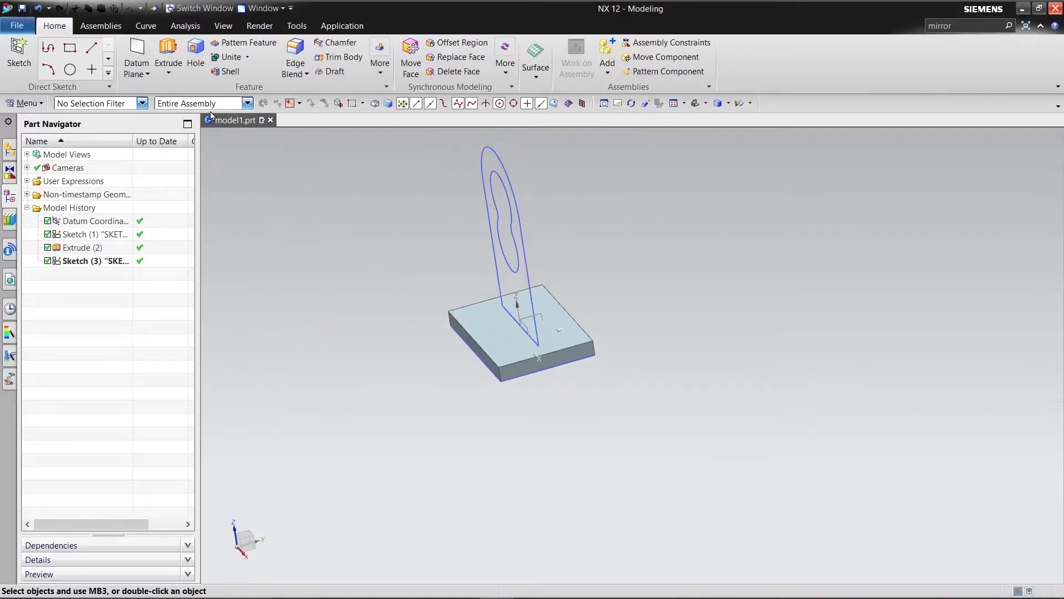
Step: Extrude the upright profile sketch by a symmetric value of 36 mm, united with the base plate
{"action": "left_click", "coordinate": [169, 49]}
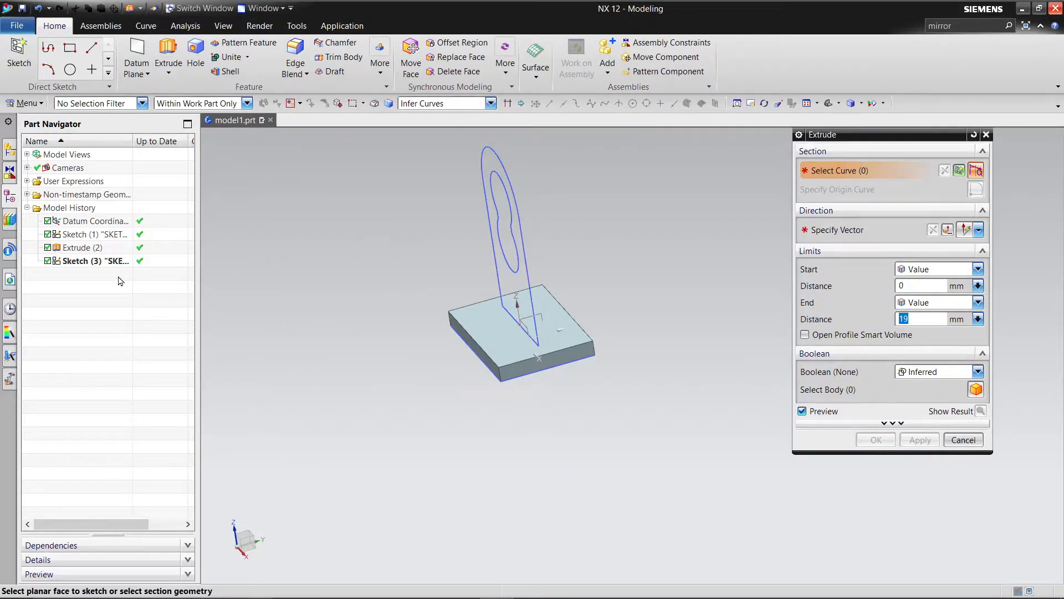
{"action": "left_click", "coordinate": [104, 261]}
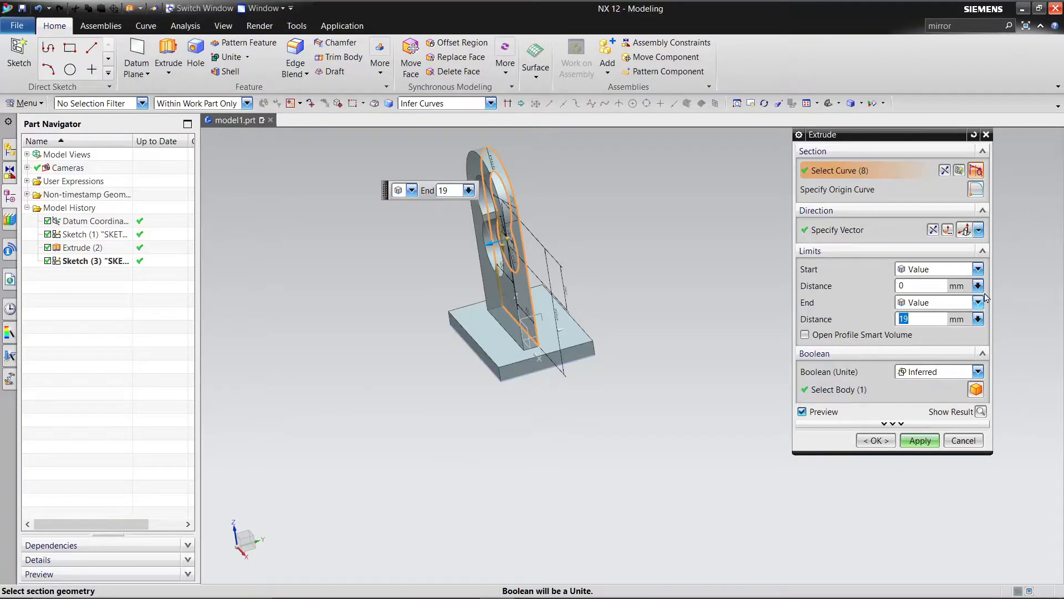
{"action": "left_click", "coordinate": [980, 269]}
{"action": "left_click", "coordinate": [931, 289]}
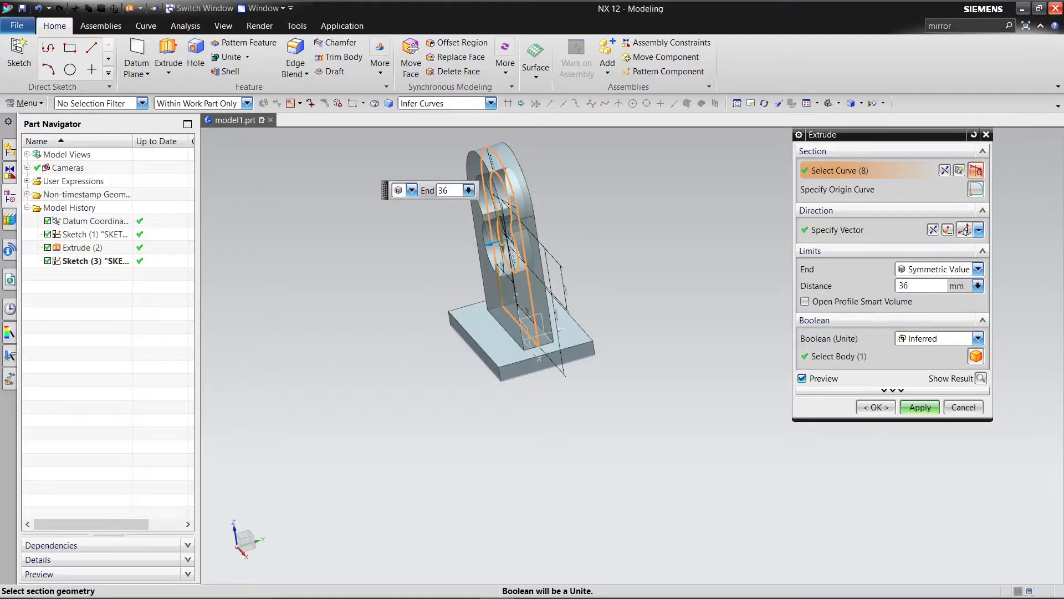
{"action": "left_click", "coordinate": [980, 379]}
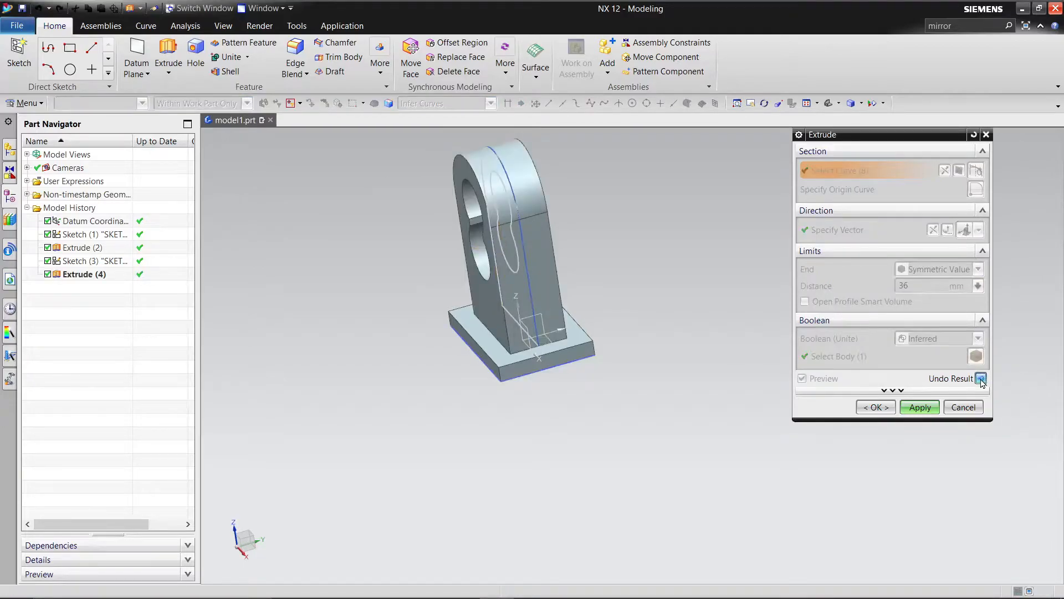
{"action": "left_click", "coordinate": [923, 411]}
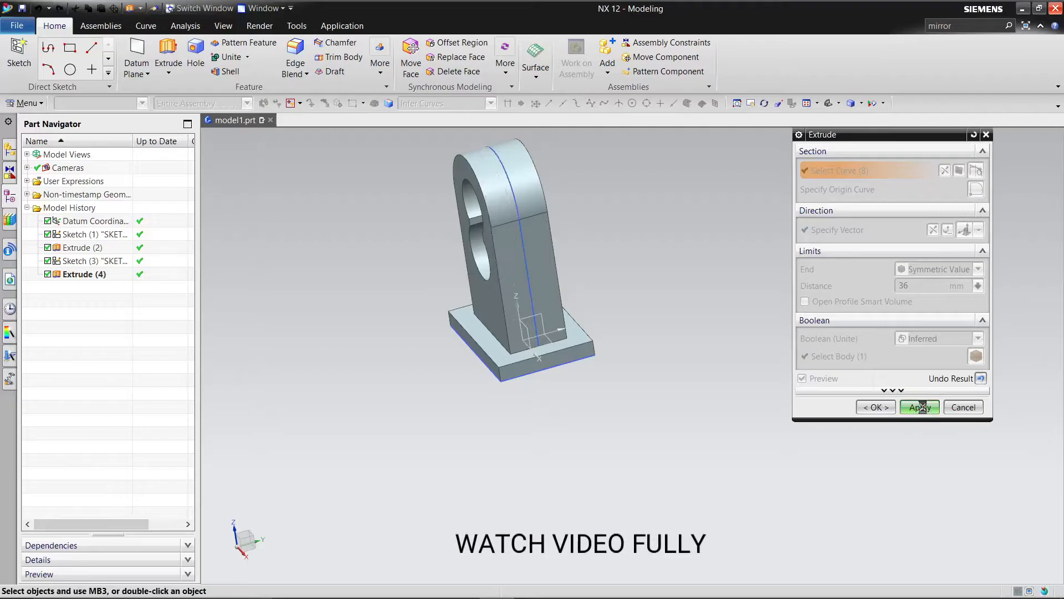
{"action": "left_click", "coordinate": [975, 407]}
Step: Hide the upright profile sketch and create a new sketch on the upright's front face
{"action": "right_click", "coordinate": [86, 261]}
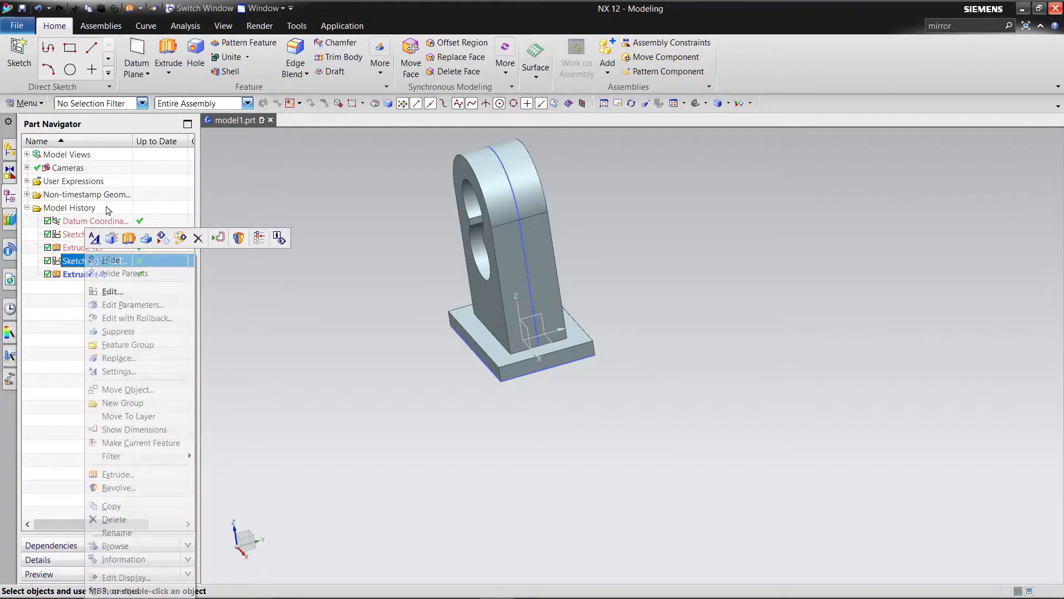
{"action": "left_click", "coordinate": [111, 260]}
{"action": "mouse_move", "coordinate": [311, 299]}
{"action": "middle_mouse_down"}
{"action": "mouse_move", "coordinate": [357, 252]}
{"action": "mouse_move", "coordinate": [387, 261]}
{"action": "mouse_move", "coordinate": [338, 288]}
{"action": "mouse_move", "coordinate": [254, 219]}
{"action": "middle_mouse_up"}
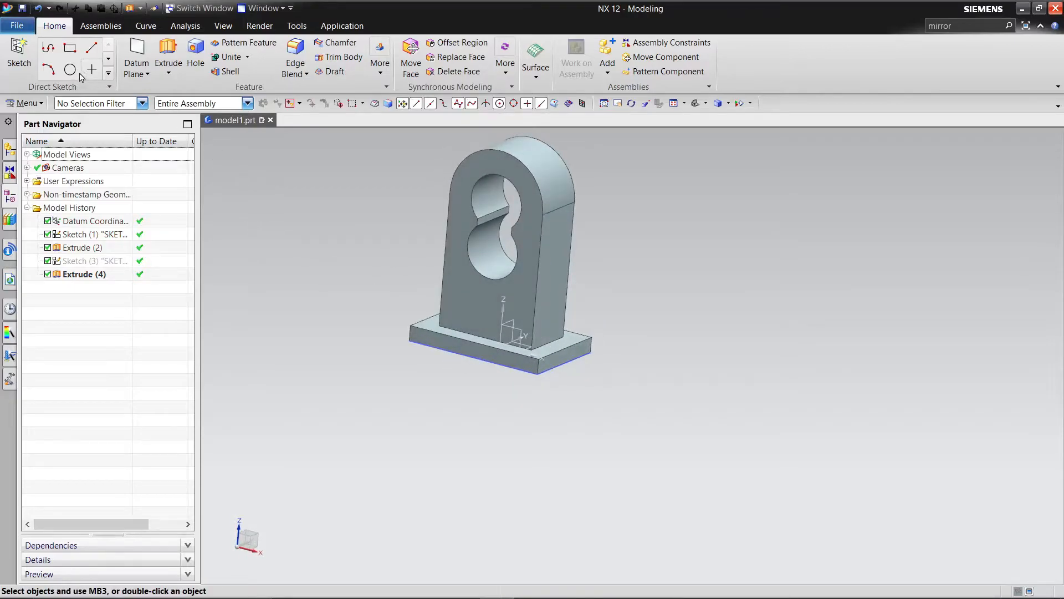
{"action": "left_click", "coordinate": [16, 48]}
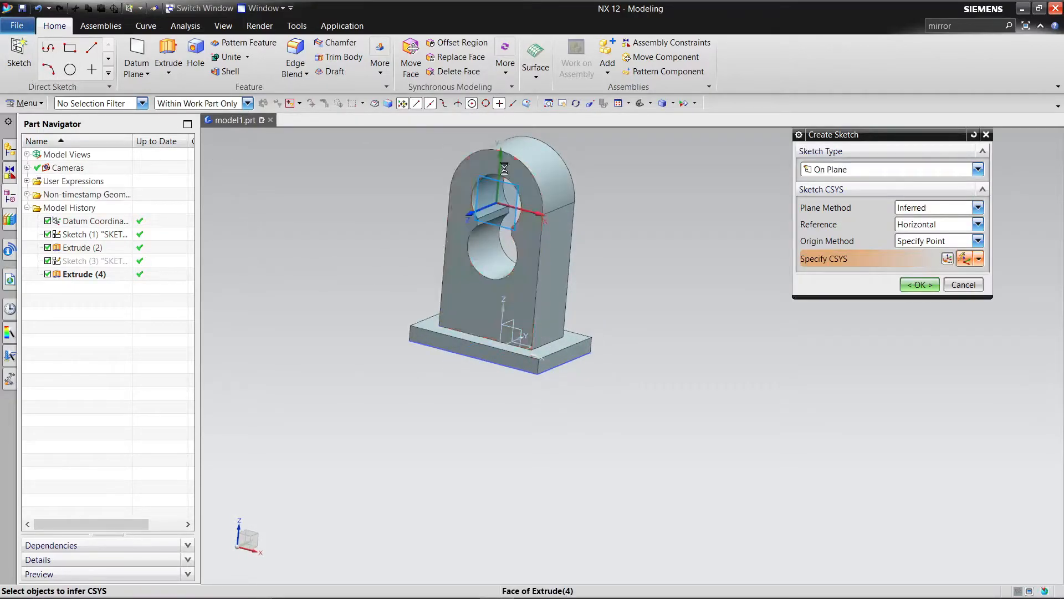
{"action": "left_click", "coordinate": [460, 299]}
{"action": "left_click", "coordinate": [928, 287]}
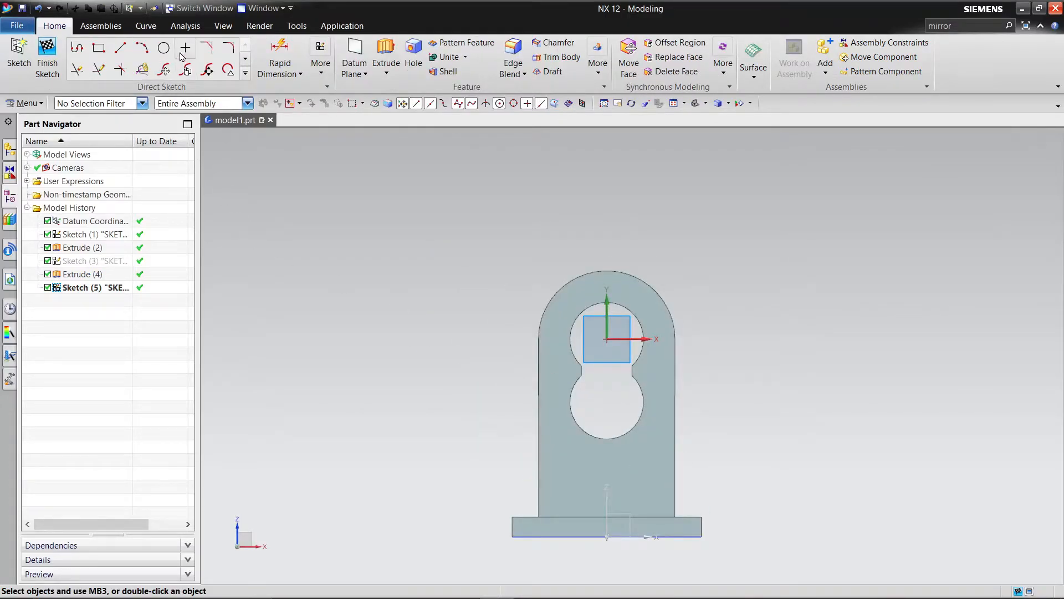
Step: Sketch a circle centred on the opening's upper arc centre and set its diameter to 100 mm
{"action": "left_click", "coordinate": [164, 48]}
{"action": "left_click", "coordinate": [607, 338]}
{"action": "left_click", "coordinate": [620, 288]}
{"action": "right_click", "coordinate": [646, 238]}
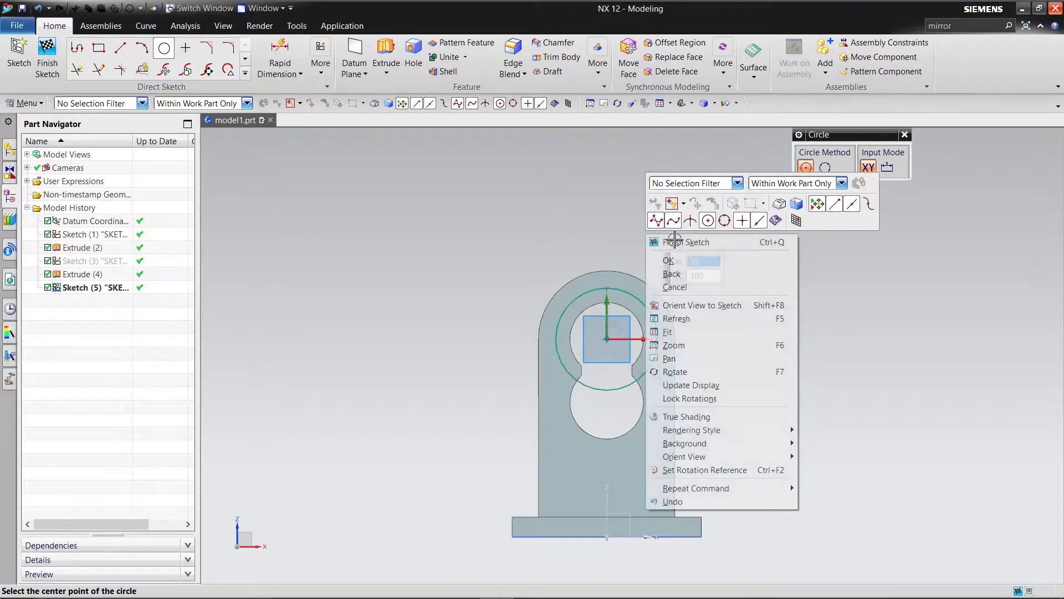
{"action": "left_click", "coordinate": [669, 260]}
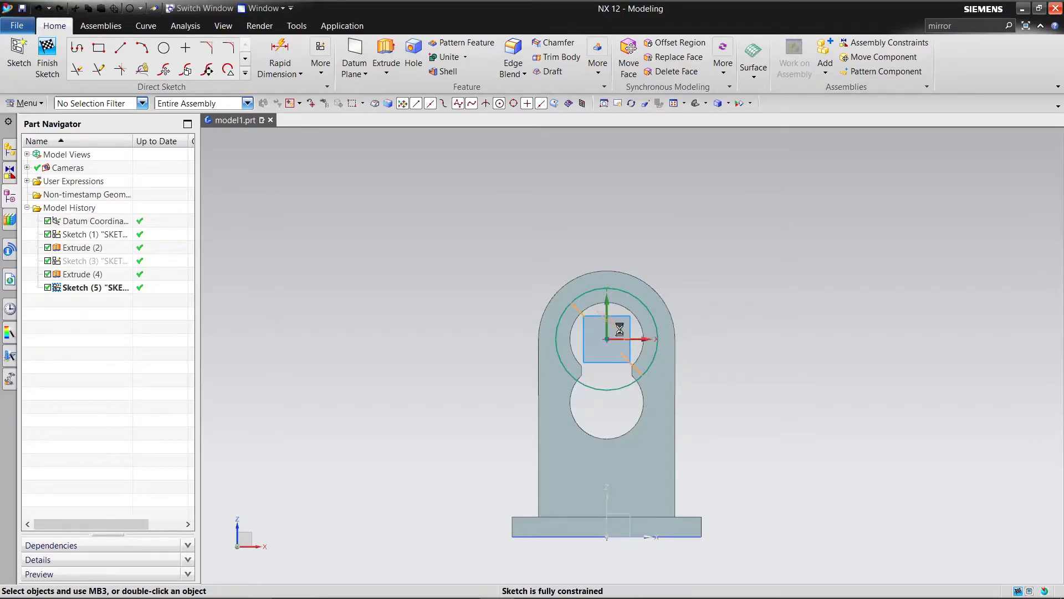
{"action": "type", "text": "100"}
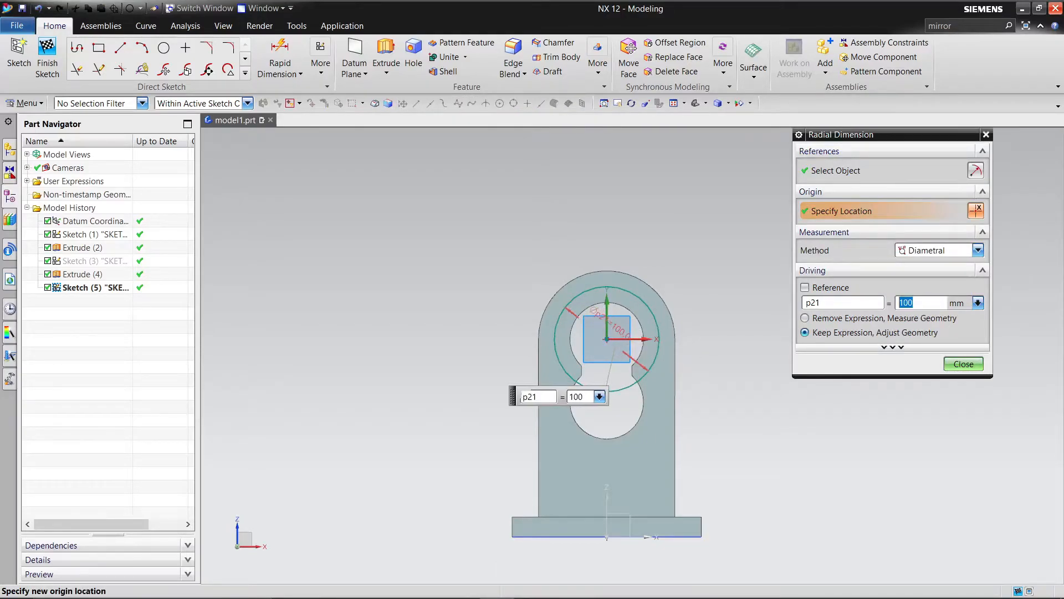
{"action": "right_click", "coordinate": [611, 232]}
{"action": "left_click", "coordinate": [626, 246]}
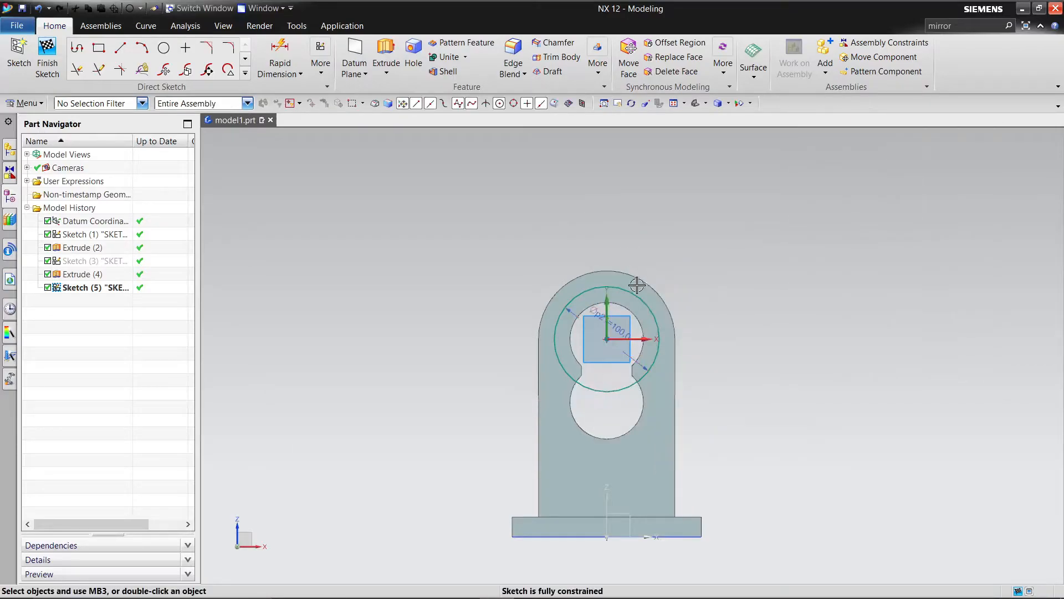
Step: Convert the 100 mm circle to a reference curve
{"action": "left_click", "coordinate": [635, 295]}
{"action": "right_click", "coordinate": [635, 292]}
{"action": "left_click", "coordinate": [713, 465]}
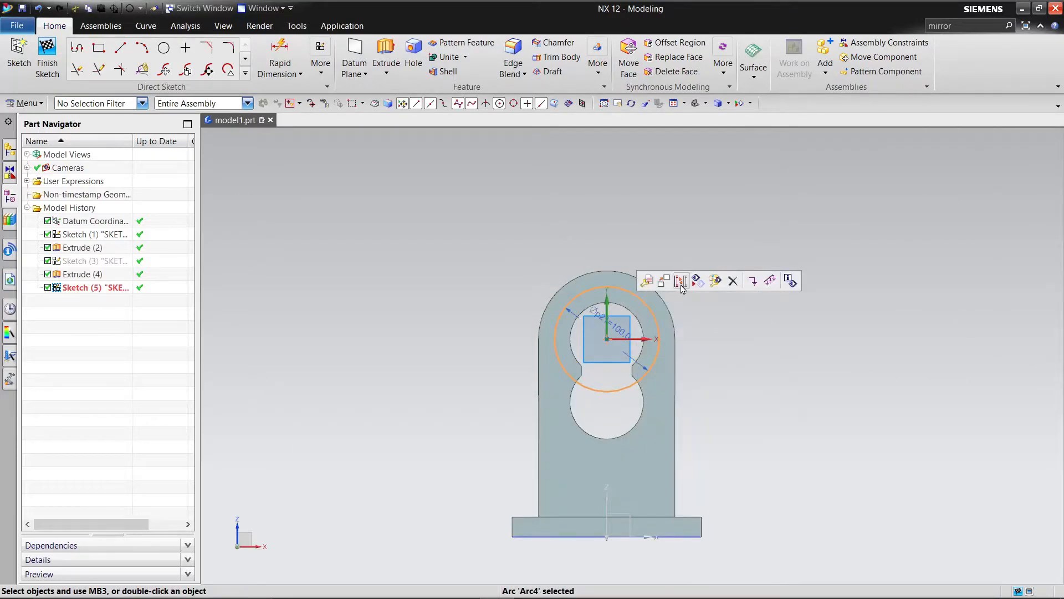
Step: Place three 15 mm diameter circles on the reference circle, at its left, top and right quadrants
{"action": "left_click", "coordinate": [164, 47]}
{"action": "left_click", "coordinate": [554, 338]}
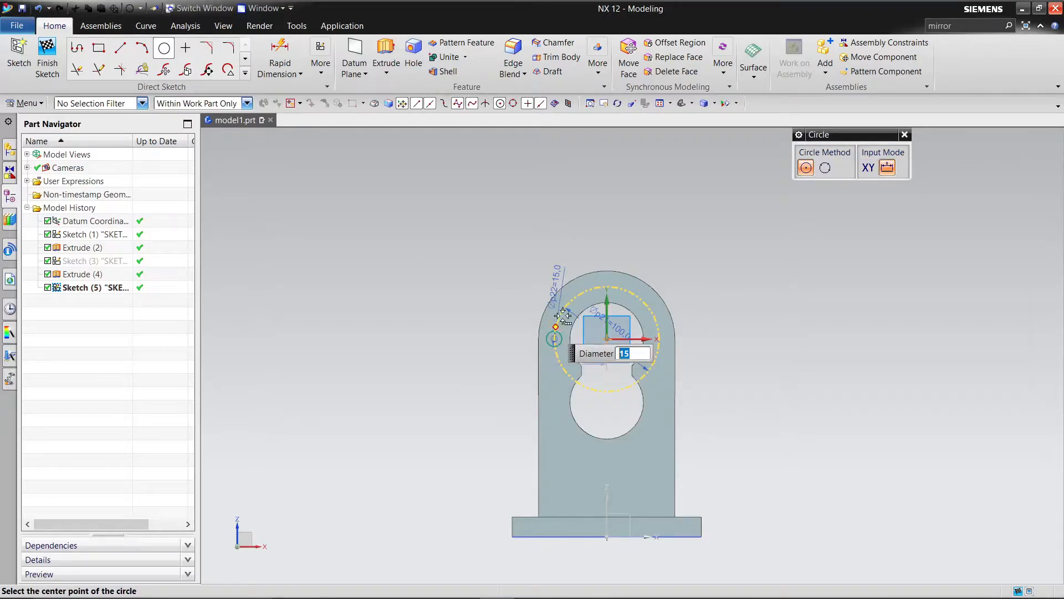
{"action": "left_click", "coordinate": [608, 285]}
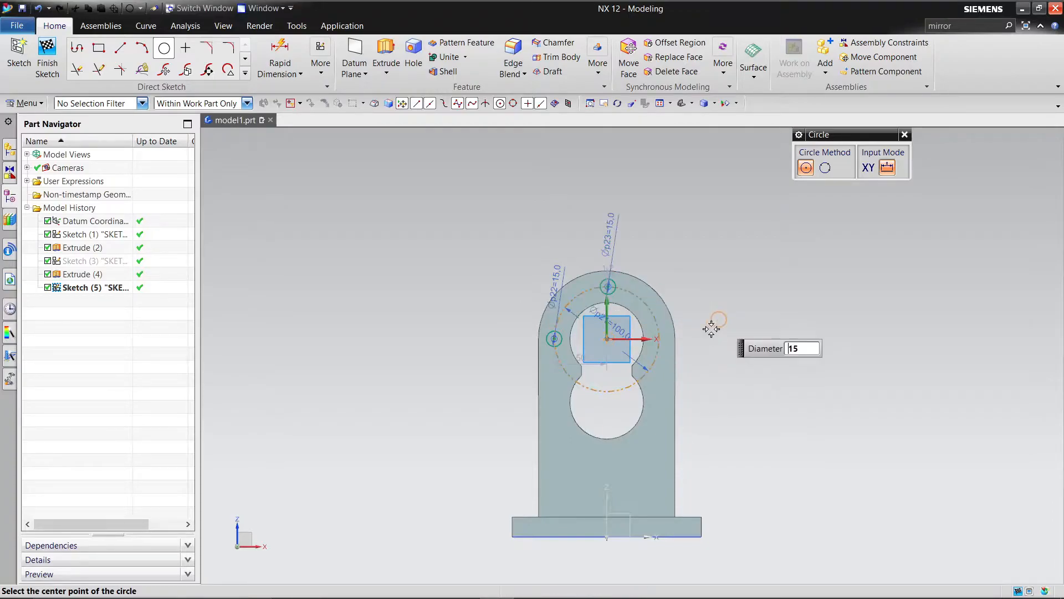
{"action": "left_click", "coordinate": [660, 338]}
{"action": "right_click", "coordinate": [813, 287]}
{"action": "left_click", "coordinate": [838, 313]}
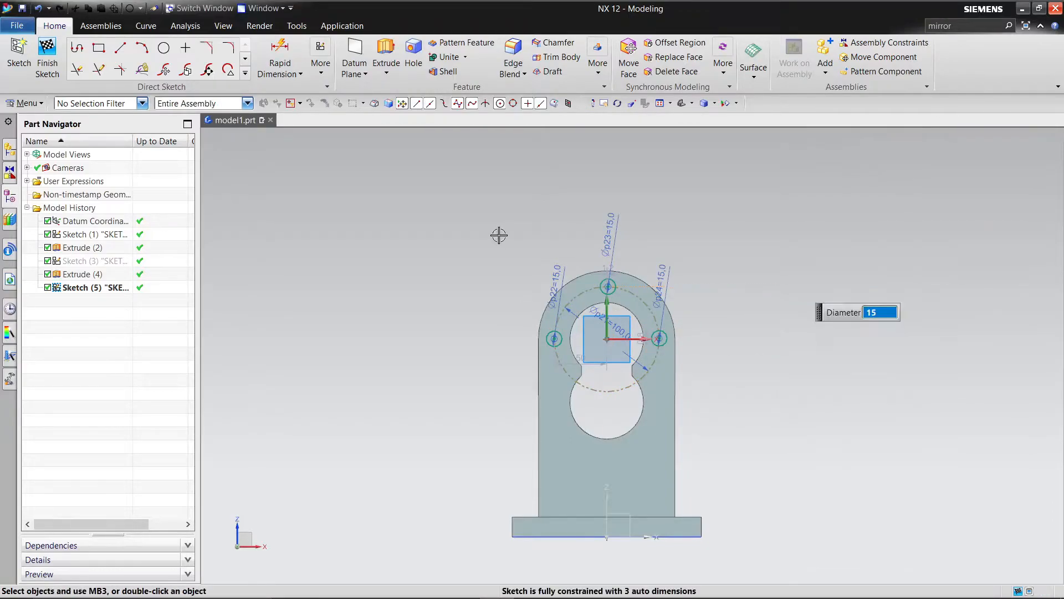
Step: Draw a horizontal line across the neck between the midpoints of its two short edges, and convert it to reference
{"action": "left_click", "coordinate": [125, 52]}
{"action": "scroll", "coordinate": [582, 372], "scroll_direction": "down", "scroll_amount": 3}
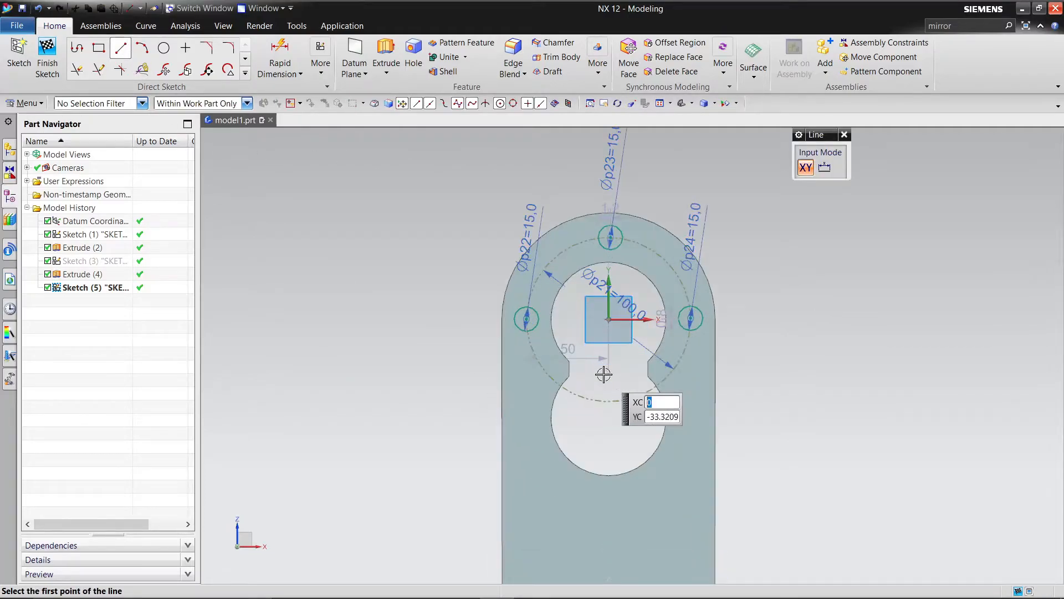
{"action": "left_click", "coordinate": [547, 365]}
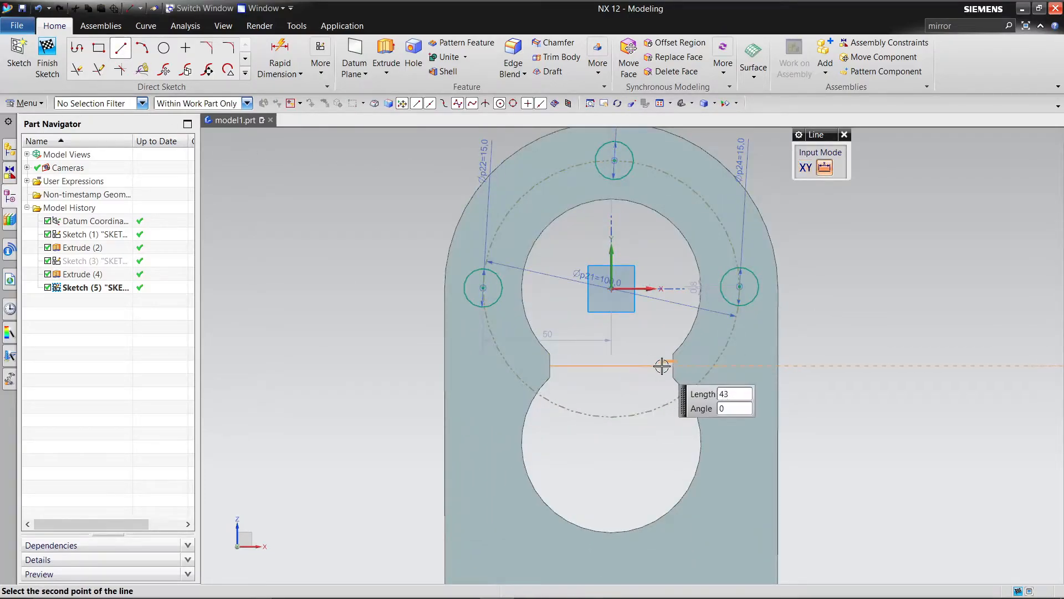
{"action": "left_click", "coordinate": [672, 366]}
{"action": "right_click", "coordinate": [673, 368]}
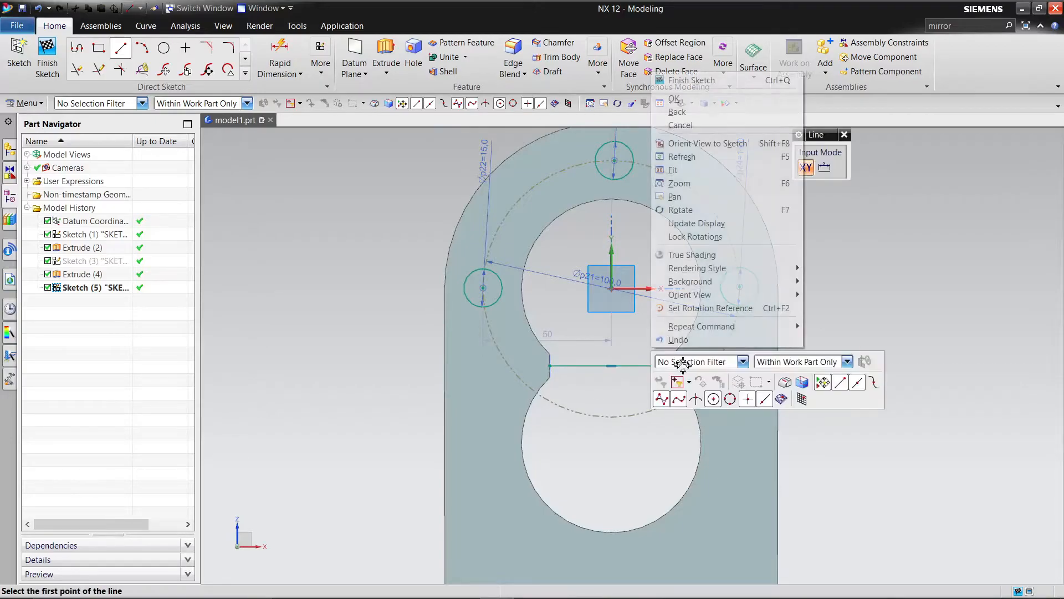
{"action": "left_click", "coordinate": [674, 98]}
{"action": "right_click", "coordinate": [633, 368]}
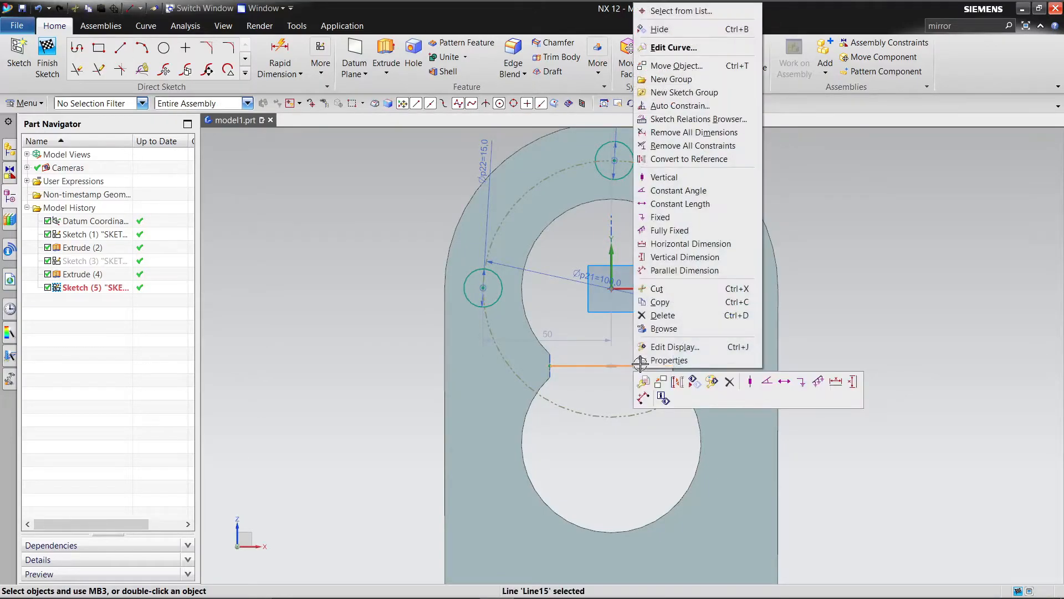
{"action": "left_click", "coordinate": [661, 376]}
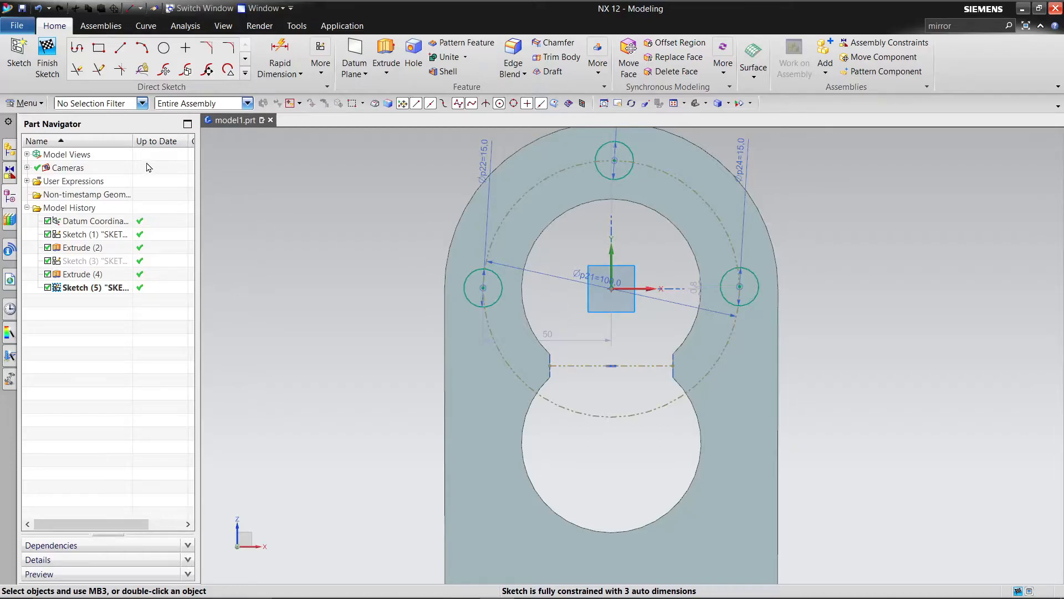
Step: Align the top 15 mm circle's centre vertically and the right circle's centre horizontally with the reference circle's centre
{"action": "left_click", "coordinate": [320, 64]}
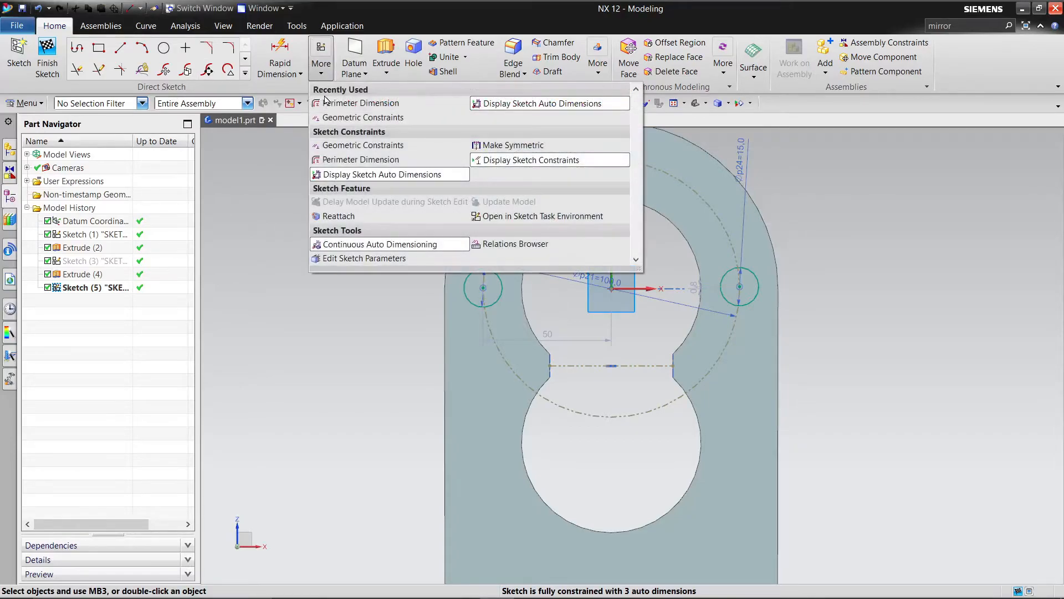
{"action": "left_click", "coordinate": [337, 120]}
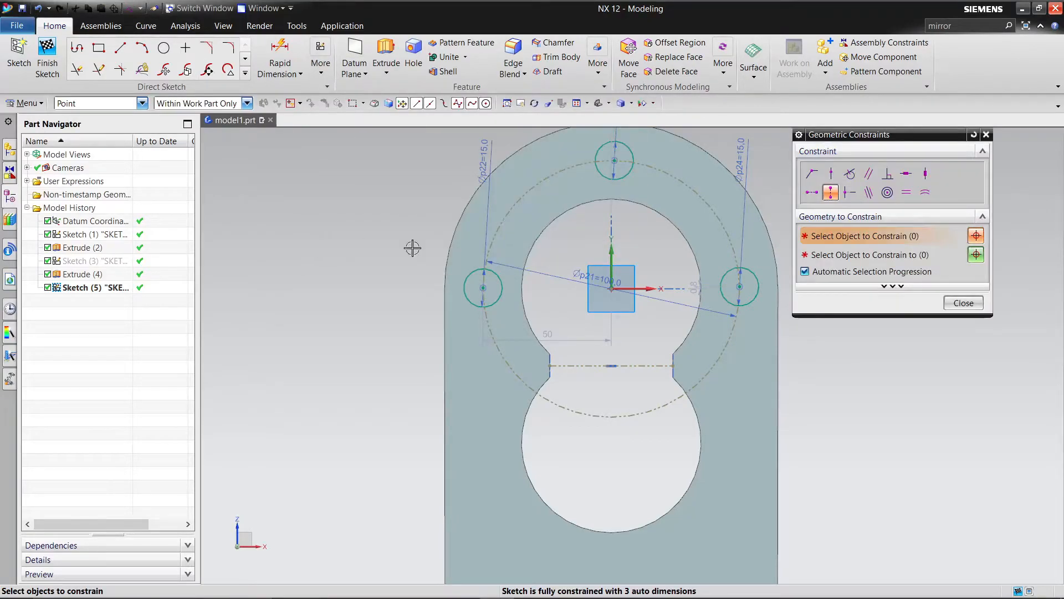
{"action": "left_click", "coordinate": [610, 288]}
{"action": "left_click", "coordinate": [644, 208]}
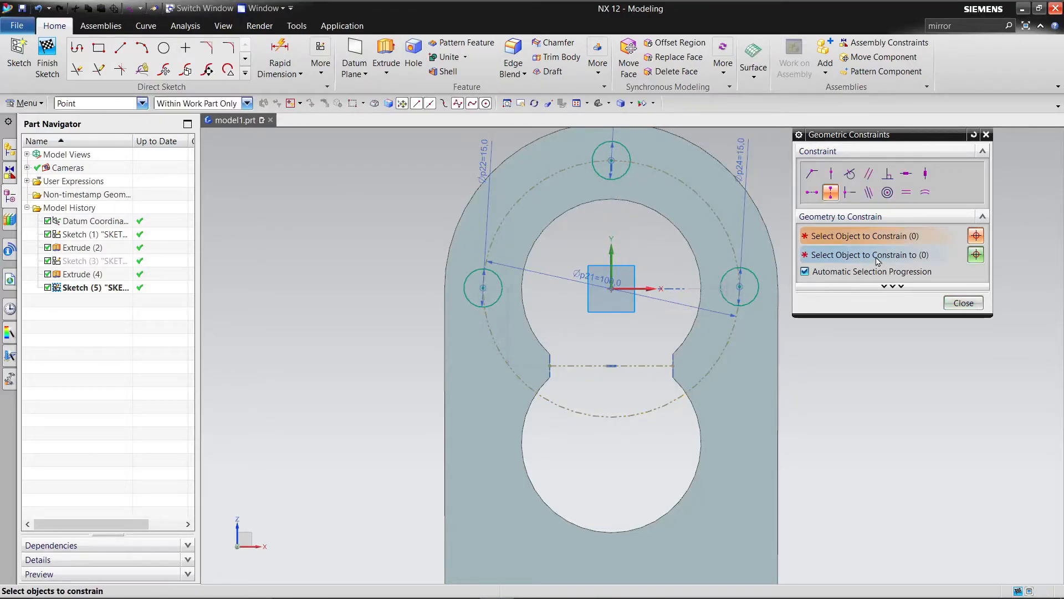
{"action": "left_click", "coordinate": [811, 192]}
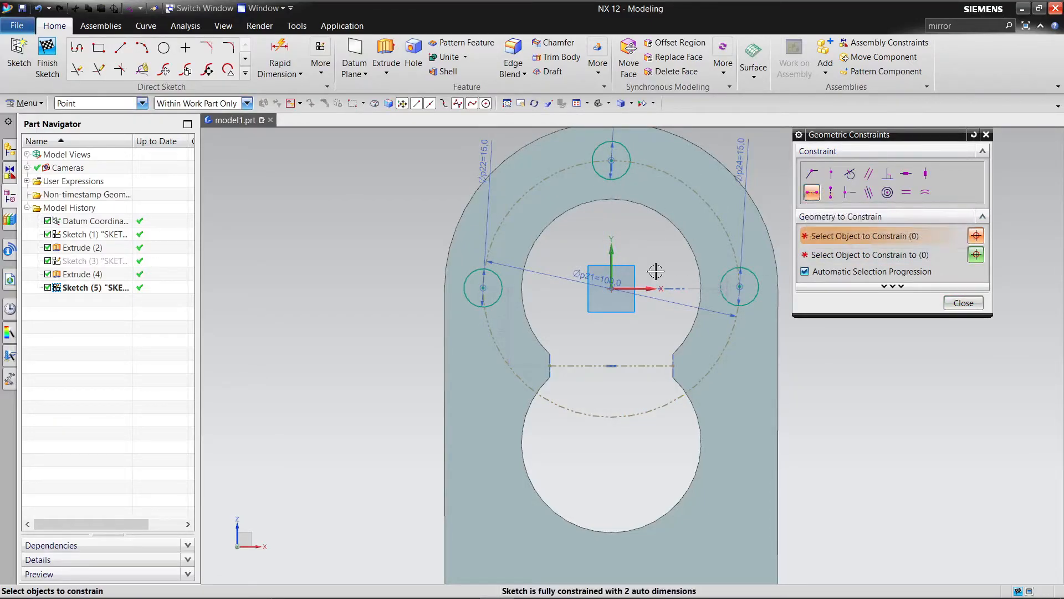
{"action": "left_click", "coordinate": [613, 288]}
{"action": "left_click", "coordinate": [739, 287]}
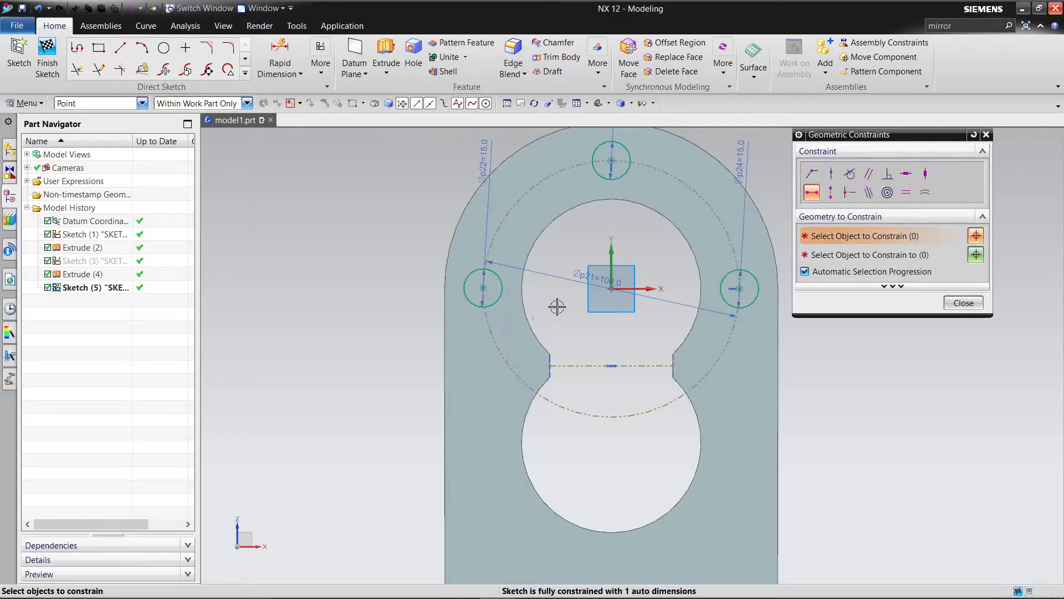
Step: Align the left 15 mm circle's centre horizontally with the reference circle's centre
{"action": "left_click", "coordinate": [482, 289]}
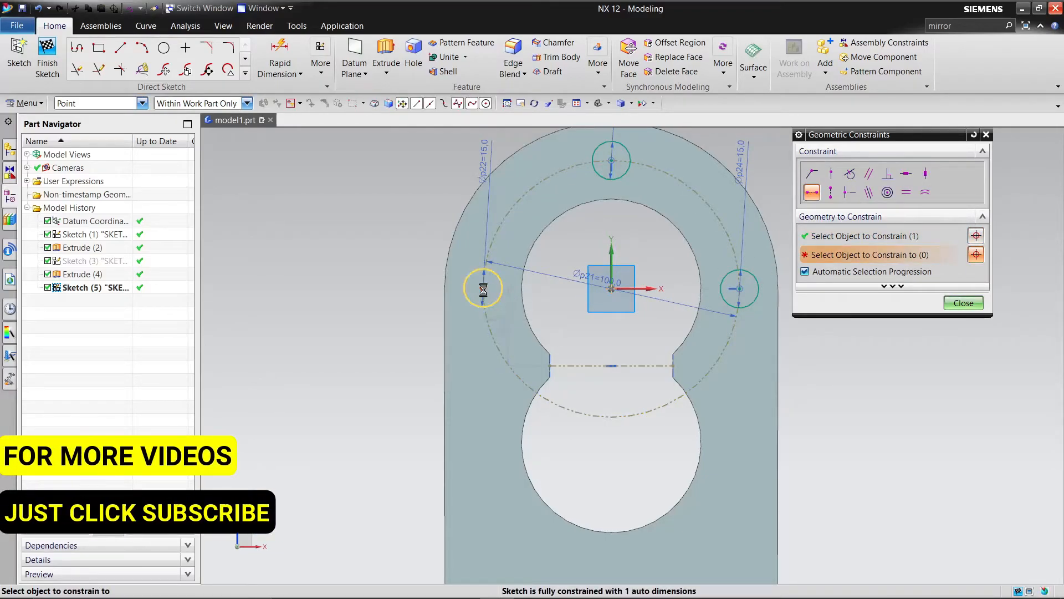
{"action": "left_click", "coordinate": [963, 302]}
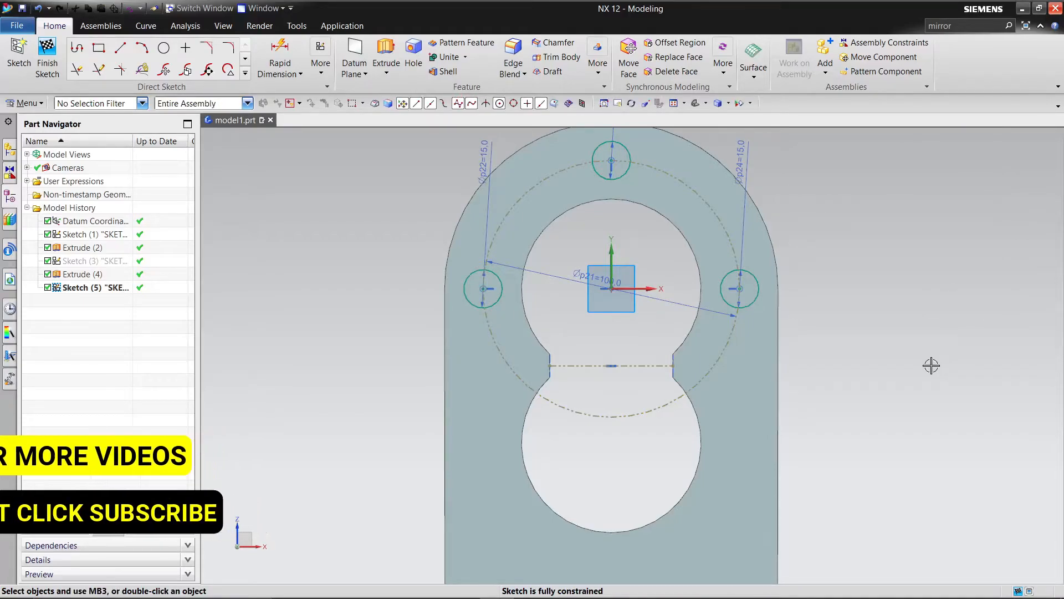
Step: Mirror the three 15 mm circles about a horizontal plane through the neck's reference line using Mirror Geometry
{"action": "left_click", "coordinate": [26, 103]}
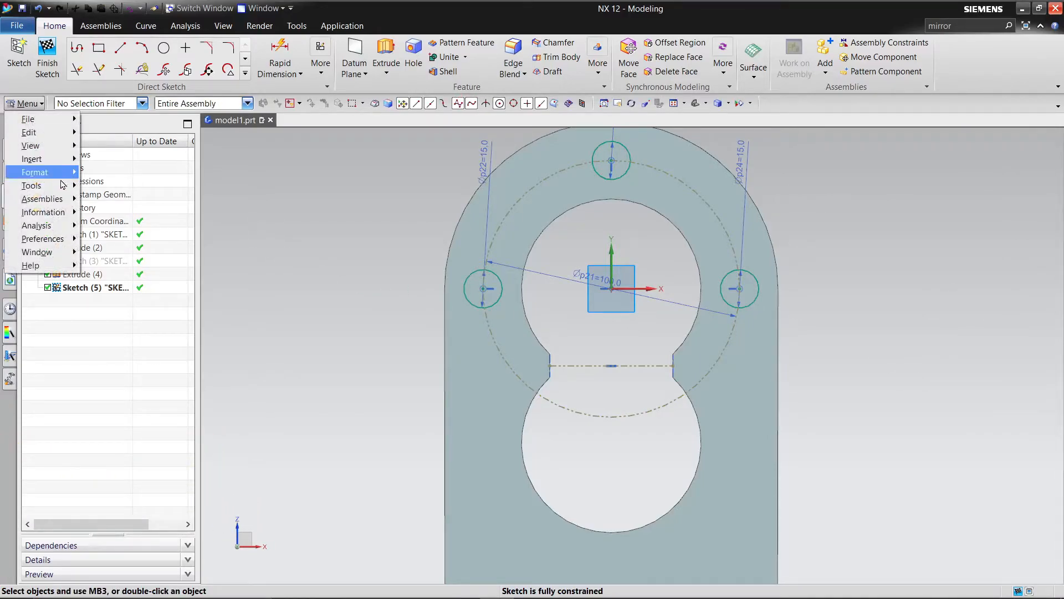
{"action": "mouse_move", "coordinate": [62, 162]}
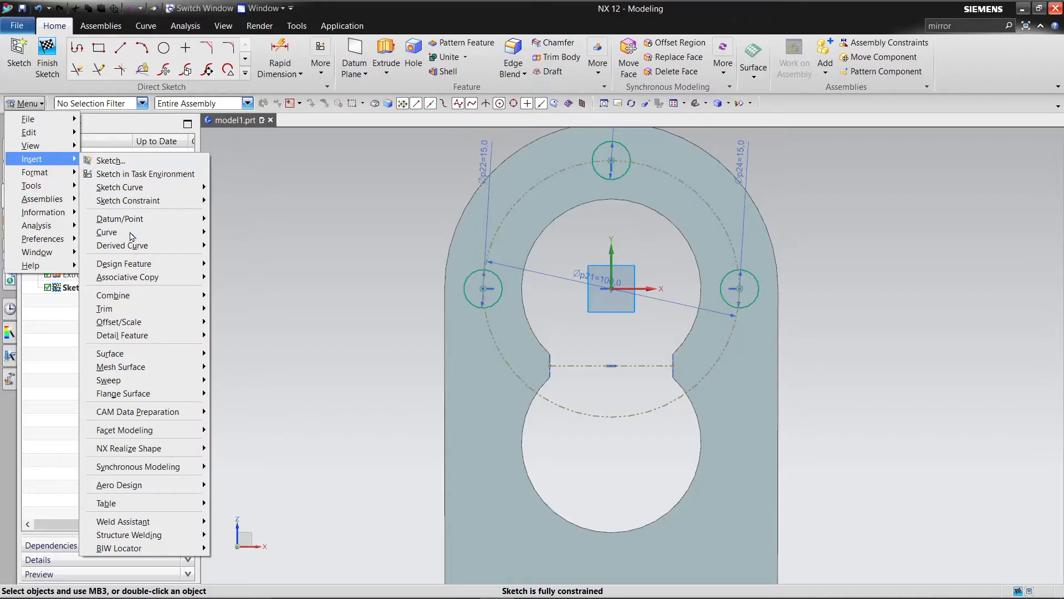
{"action": "mouse_move", "coordinate": [131, 277]}
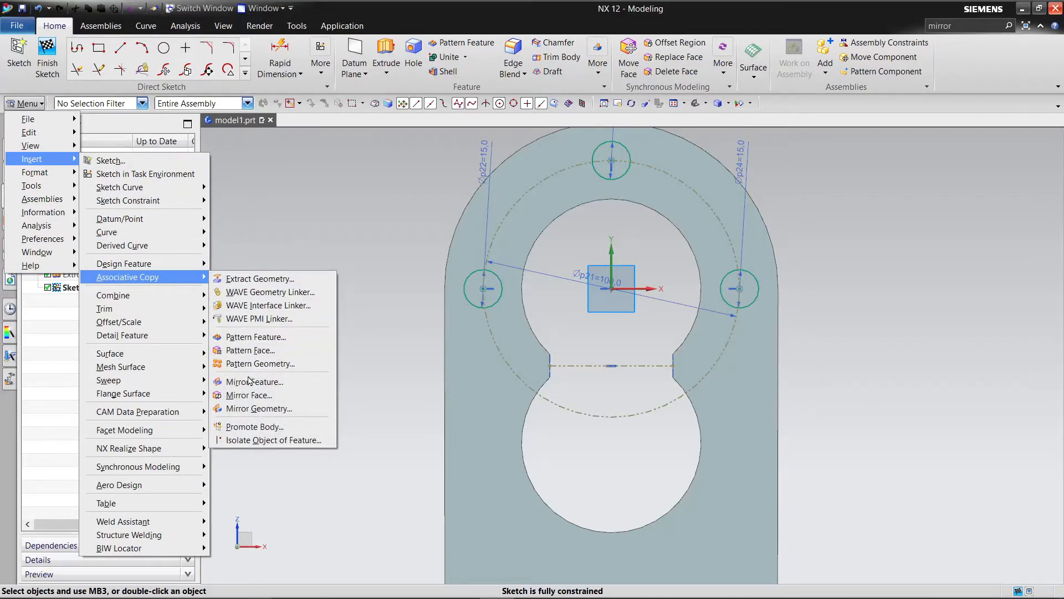
{"action": "left_click", "coordinate": [252, 408]}
{"action": "left_click", "coordinate": [470, 283]}
{"action": "left_click", "coordinate": [594, 152]}
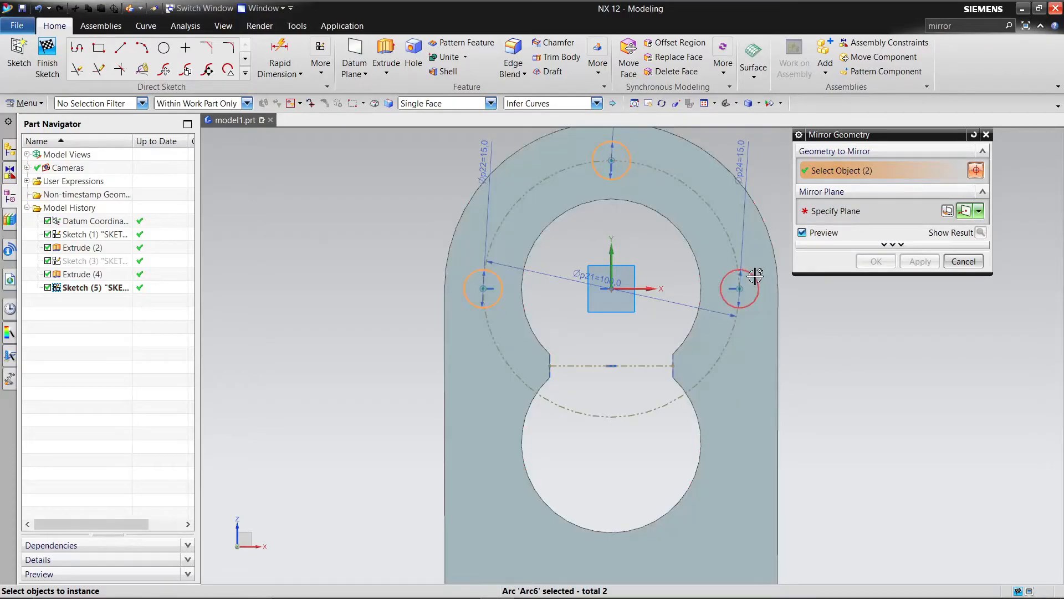
{"action": "left_click", "coordinate": [978, 213]}
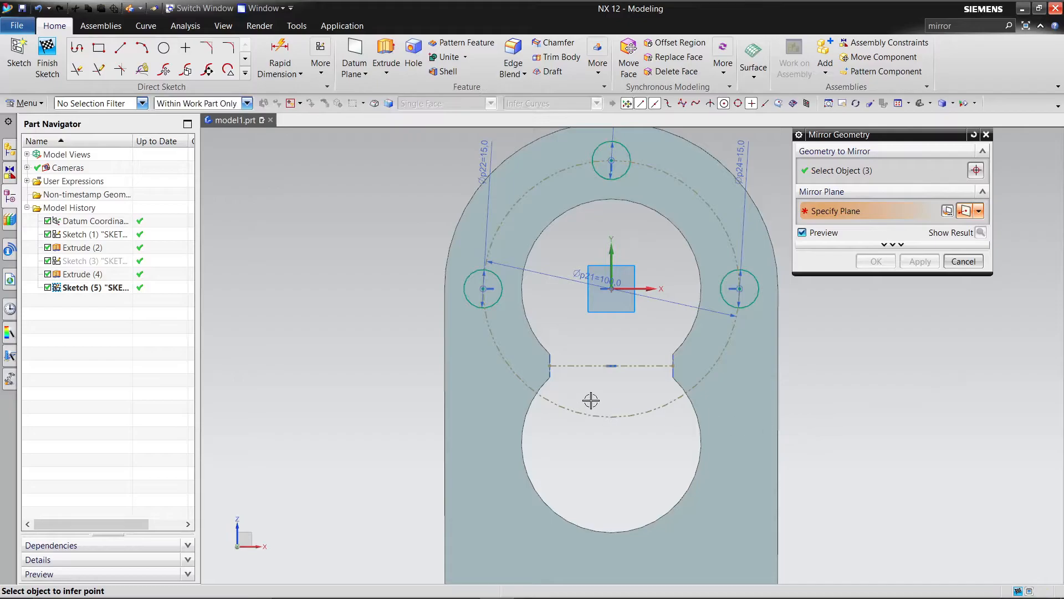
{"action": "left_click", "coordinate": [549, 366]}
{"action": "scroll", "coordinate": [591, 411], "scroll_direction": "down", "scroll_amount": 3}
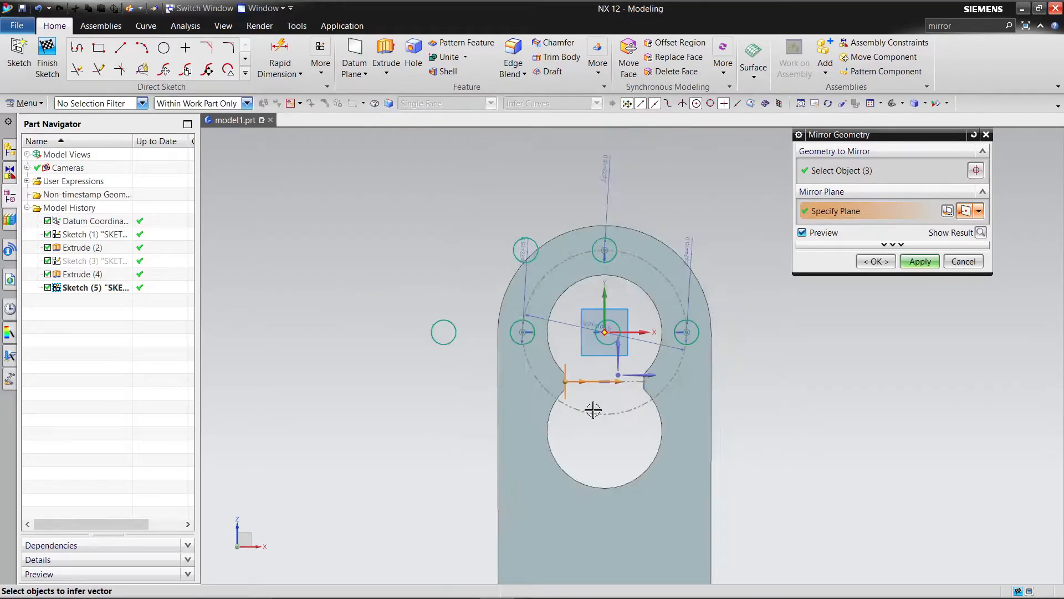
{"action": "left_click", "coordinate": [602, 562]}
{"action": "left_click", "coordinate": [920, 261]}
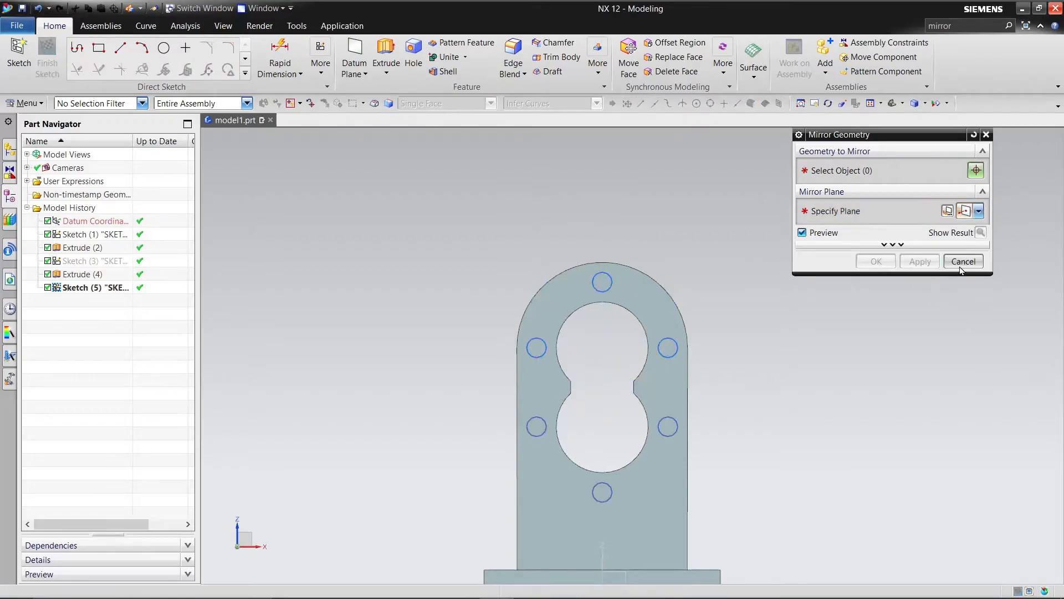
{"action": "left_click", "coordinate": [963, 261]}
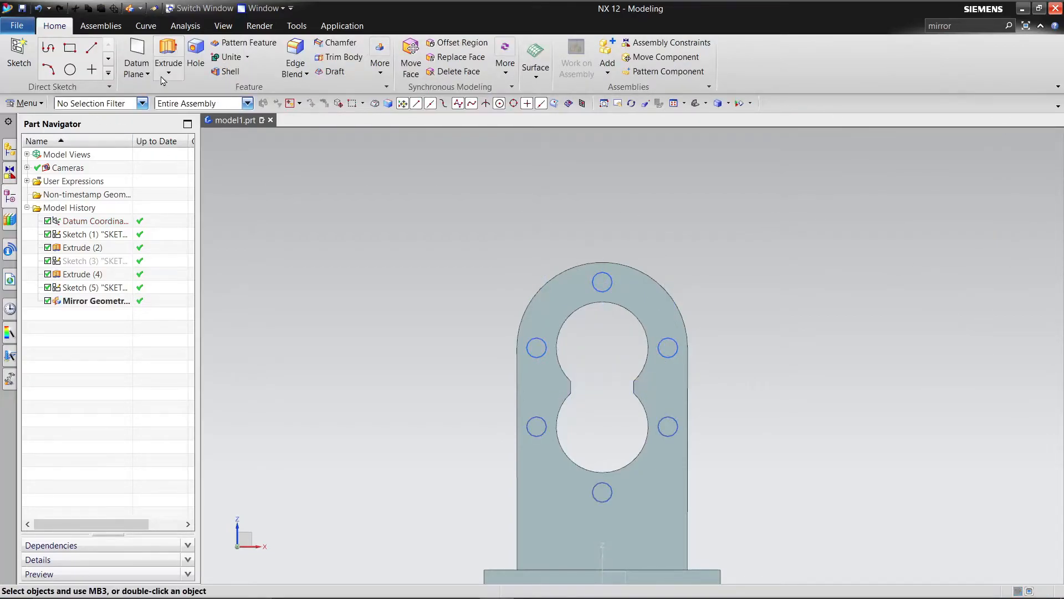
Step: Extrude the three sketched circles and their mirrored copies 8 mm into the upright block, subtracting them as blind holes
{"action": "left_click", "coordinate": [167, 51]}
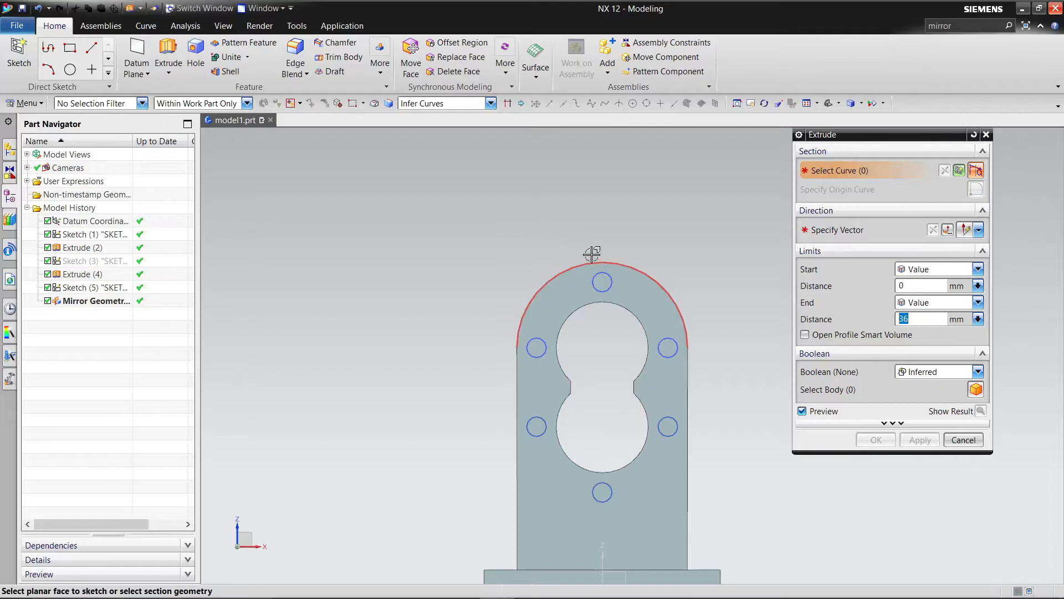
{"action": "left_click", "coordinate": [99, 288]}
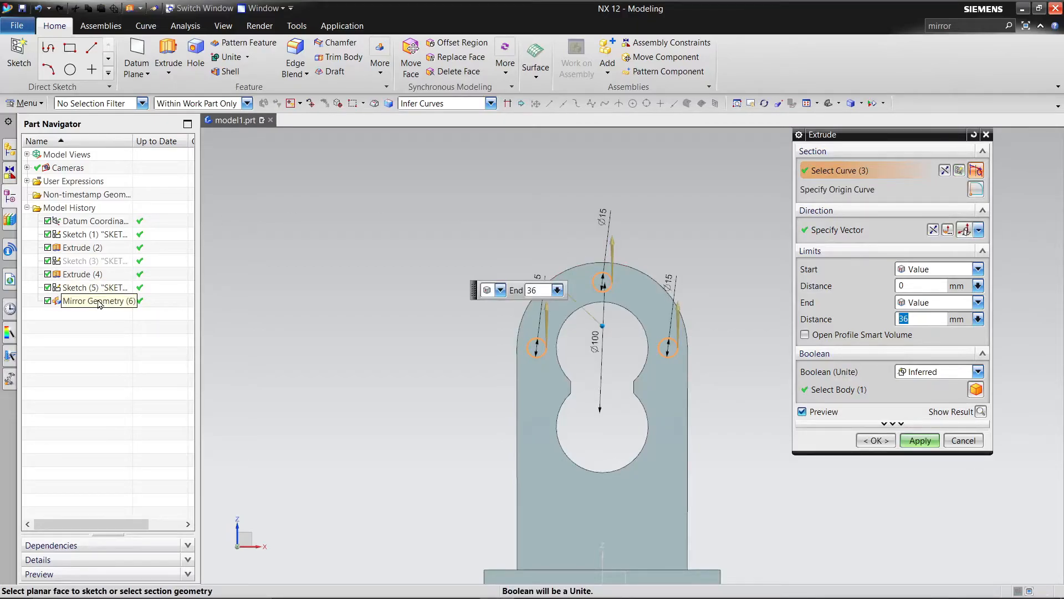
{"action": "left_click", "coordinate": [100, 302]}
{"action": "middle_click_drag", "start_coordinate": [542, 189], "coordinate": [480, 209]}
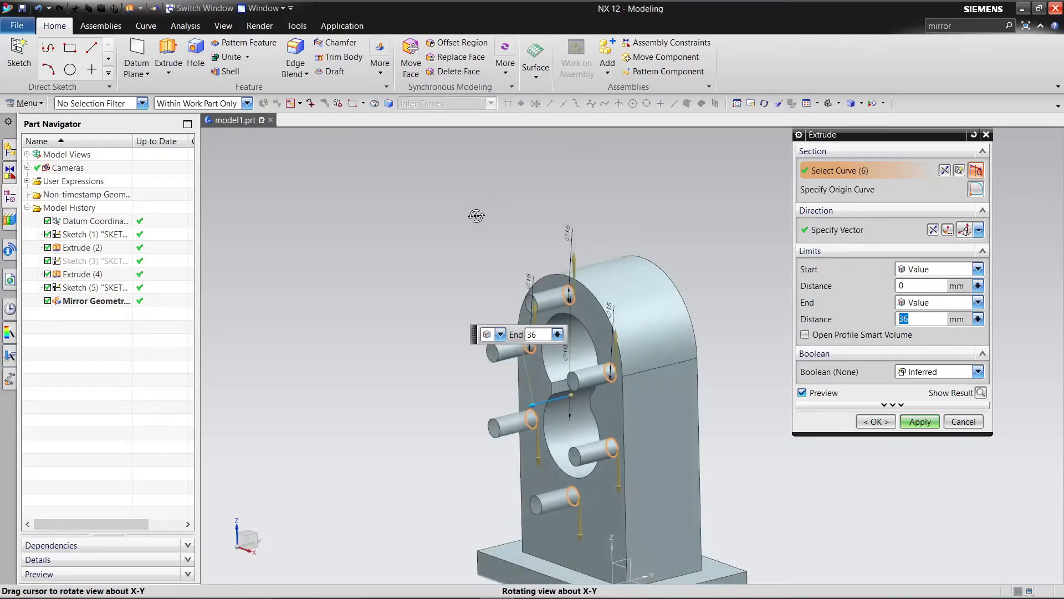
{"action": "left_click", "coordinate": [934, 230]}
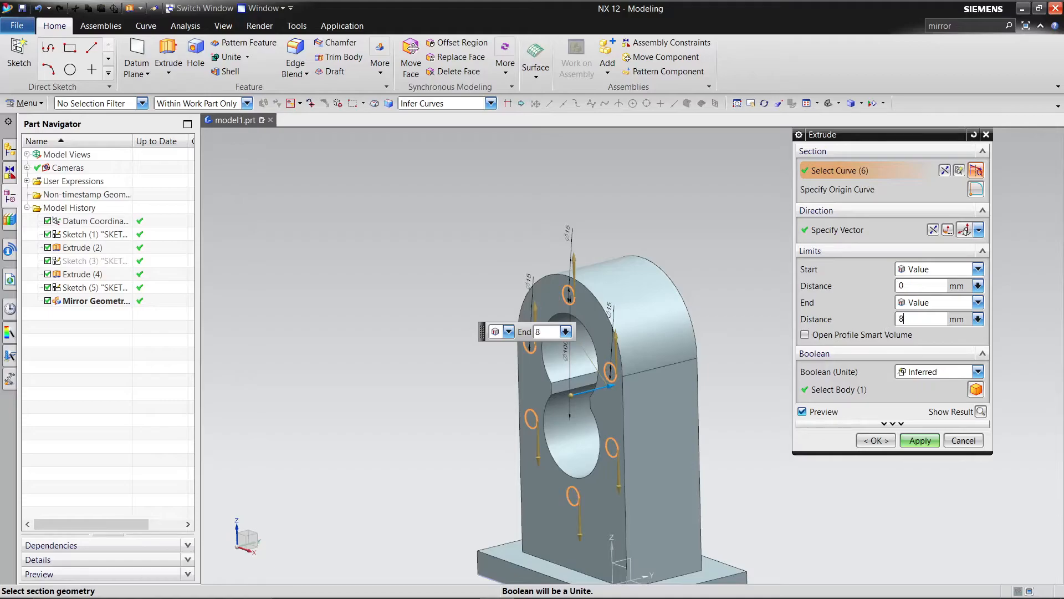
{"action": "left_click", "coordinate": [976, 370]}
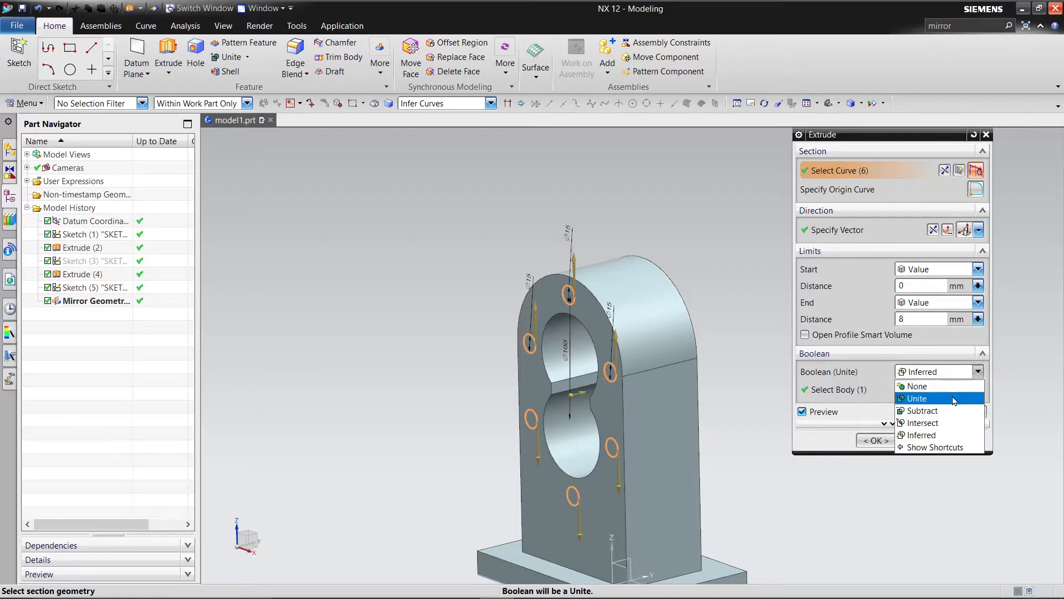
{"action": "left_click", "coordinate": [949, 411]}
{"action": "left_click", "coordinate": [980, 411]}
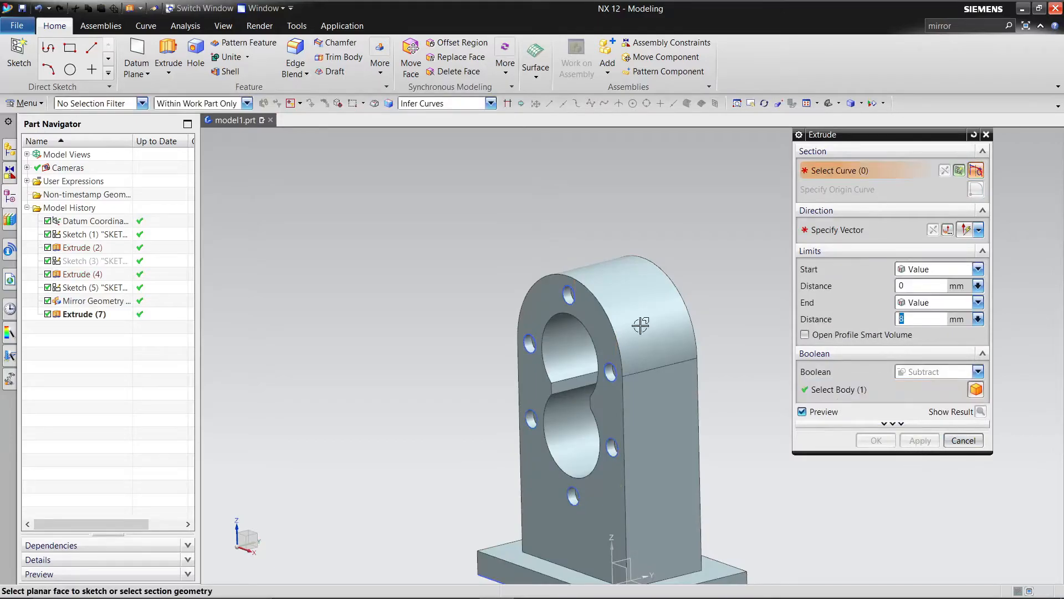
{"action": "left_click", "coordinate": [963, 440]}
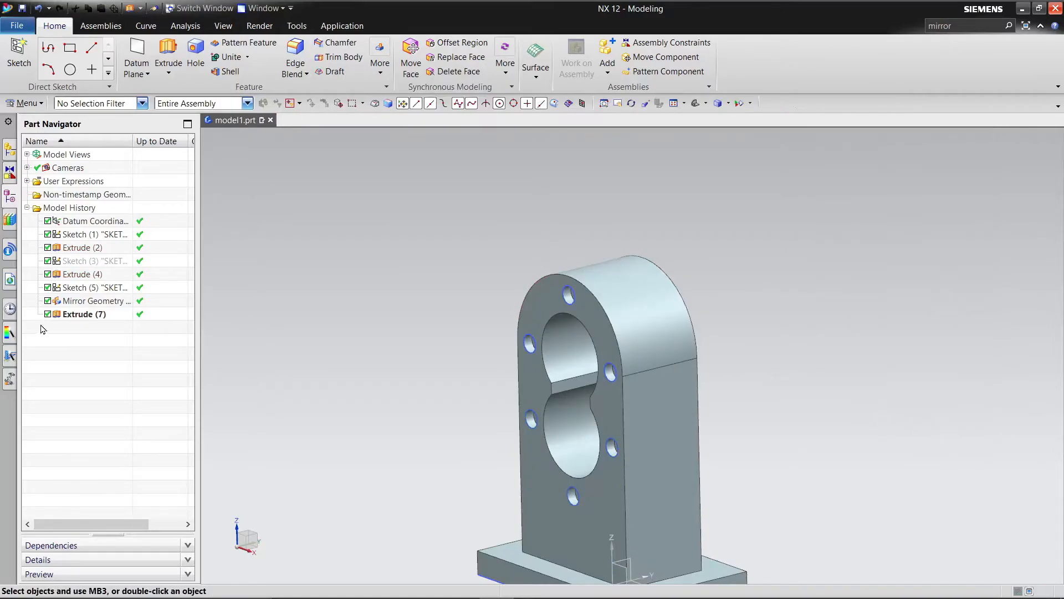
Step: Hide the hole sketch and the mirrored circle geometry
{"action": "right_click", "coordinate": [86, 291]}
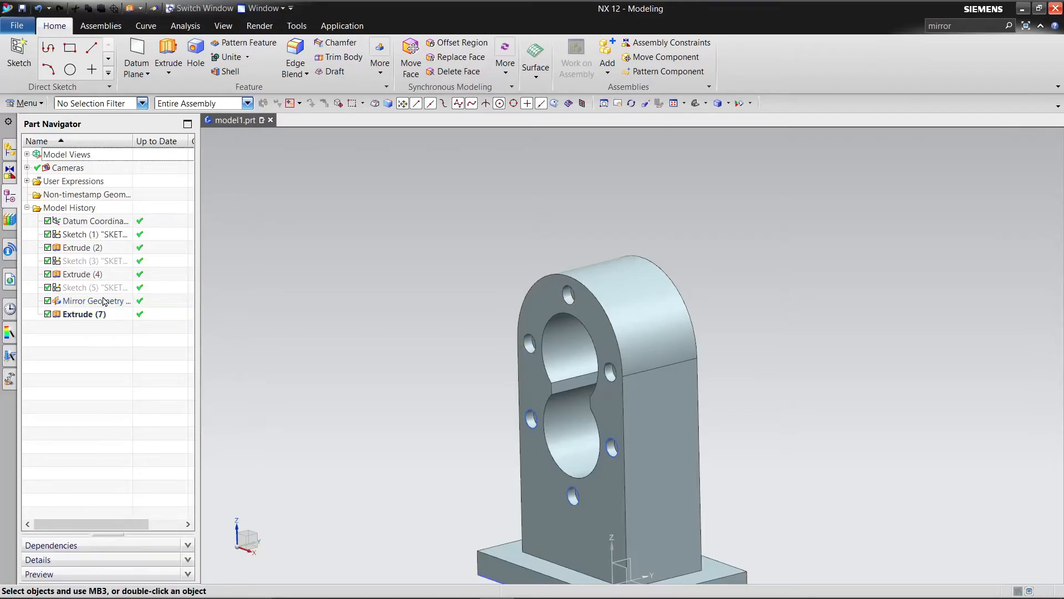
{"action": "right_click", "coordinate": [109, 300]}
{"action": "key", "text": "Escape"}
Step: Mirror the six-hole extrude to the block's opposite face about the XZ plane of the datum coordinate system with Mirror Feature
{"action": "left_click", "coordinate": [25, 103]}
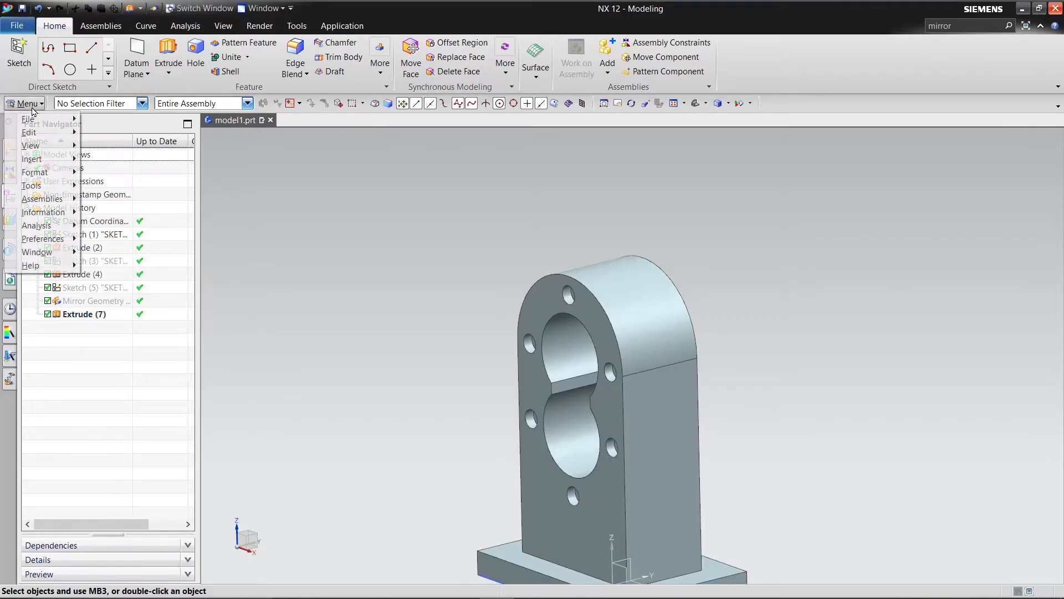
{"action": "mouse_move", "coordinate": [61, 159]}
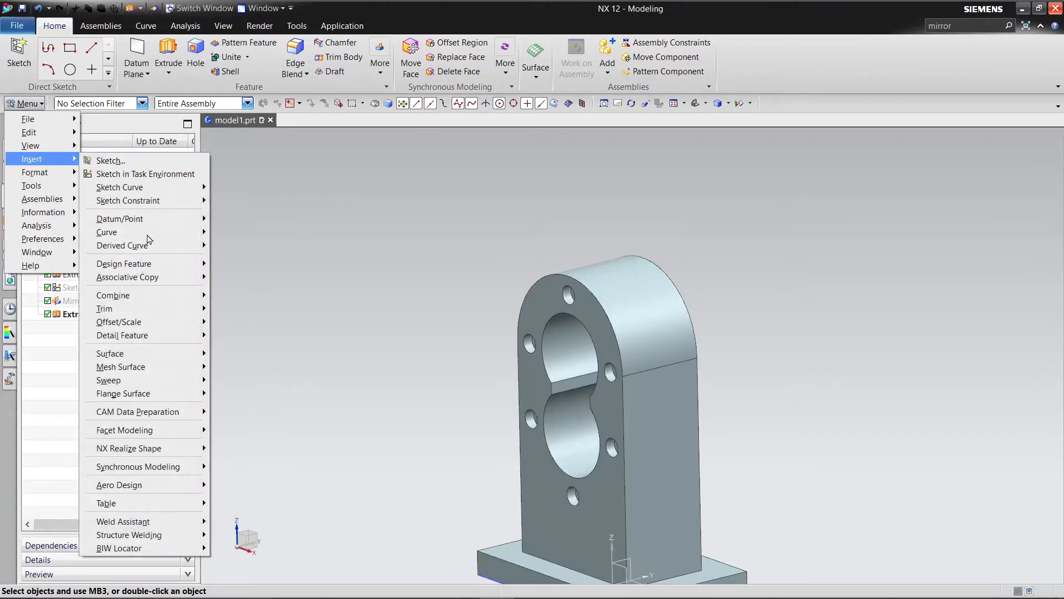
{"action": "mouse_move", "coordinate": [138, 276]}
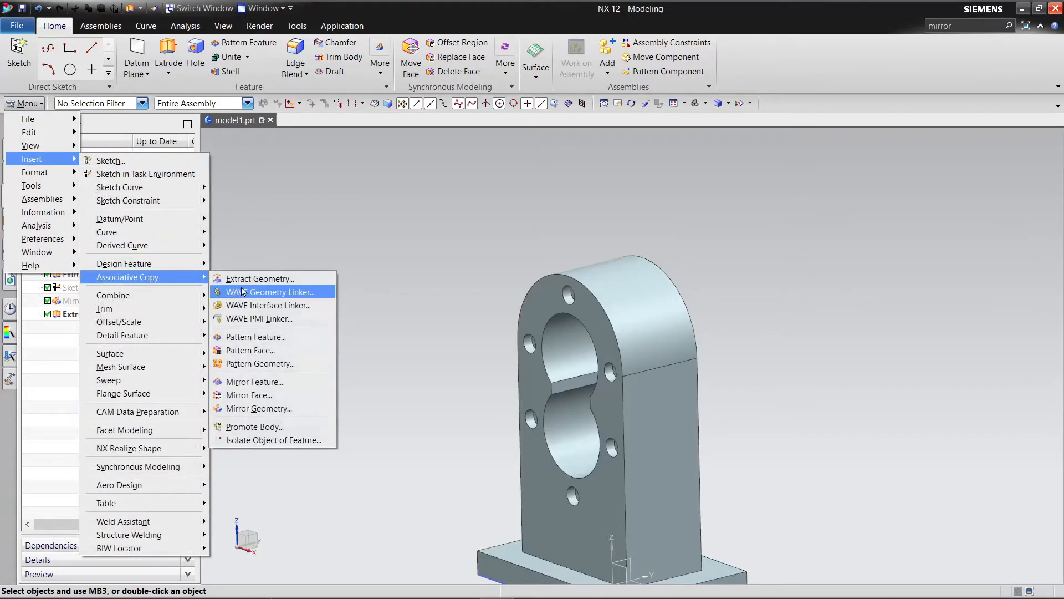
{"action": "left_click", "coordinate": [253, 382]}
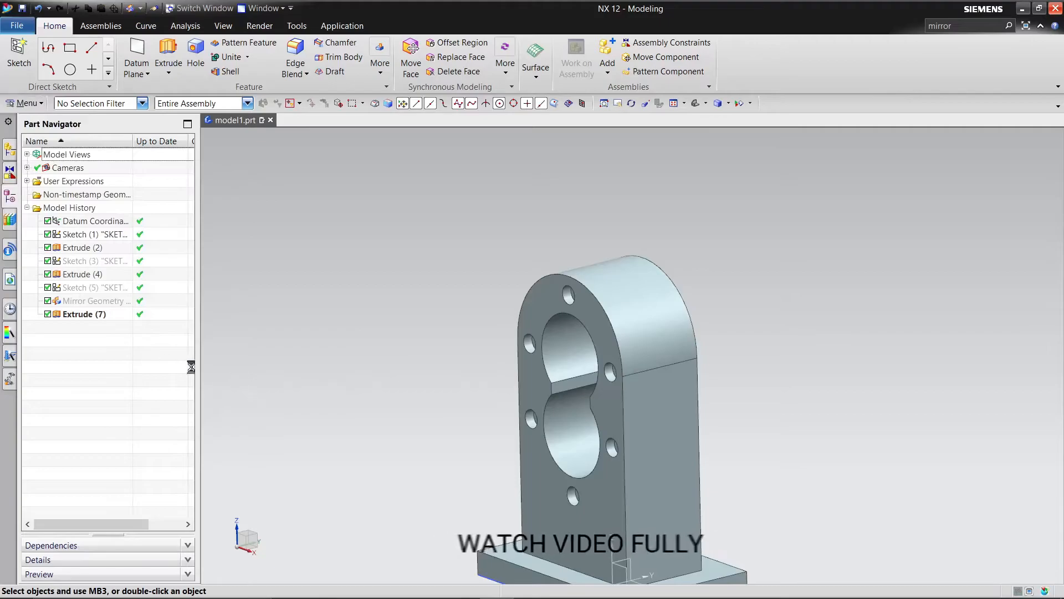
{"action": "left_click", "coordinate": [78, 314]}
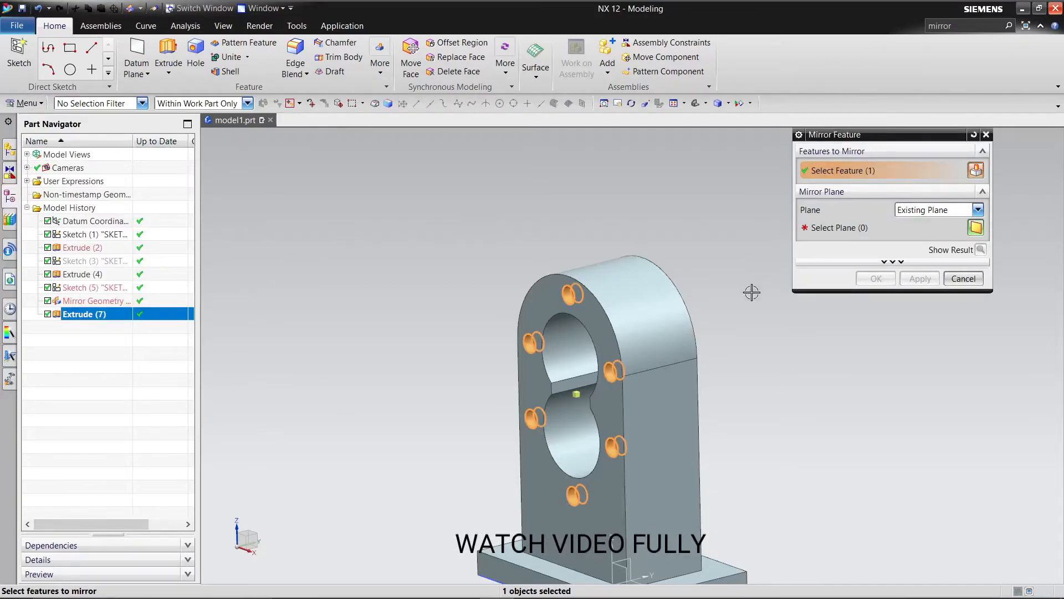
{"action": "left_click", "coordinate": [849, 228]}
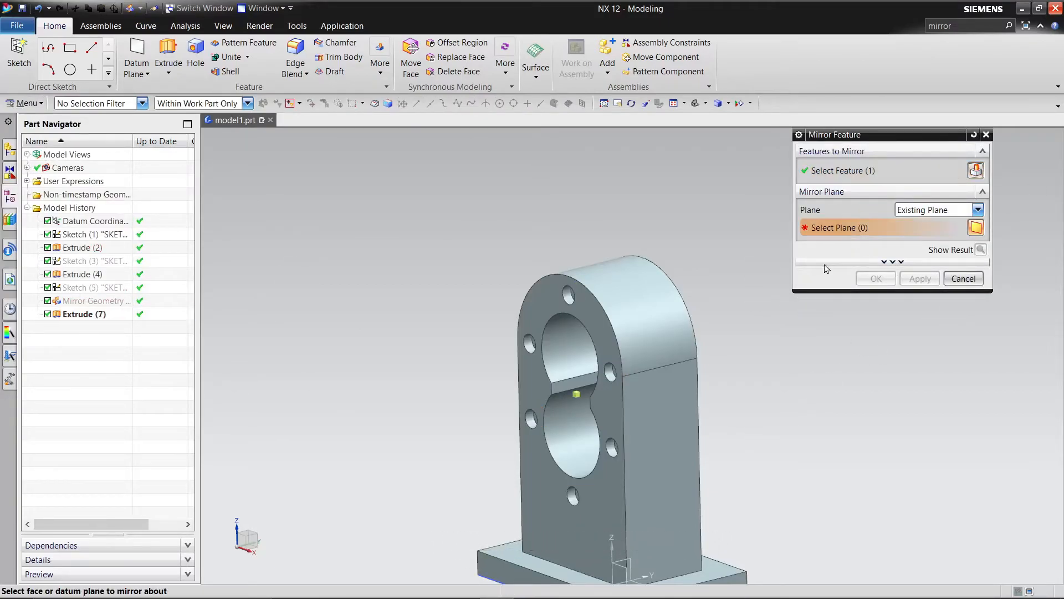
{"action": "scroll", "coordinate": [752, 339], "scroll_direction": "down", "scroll_amount": 2}
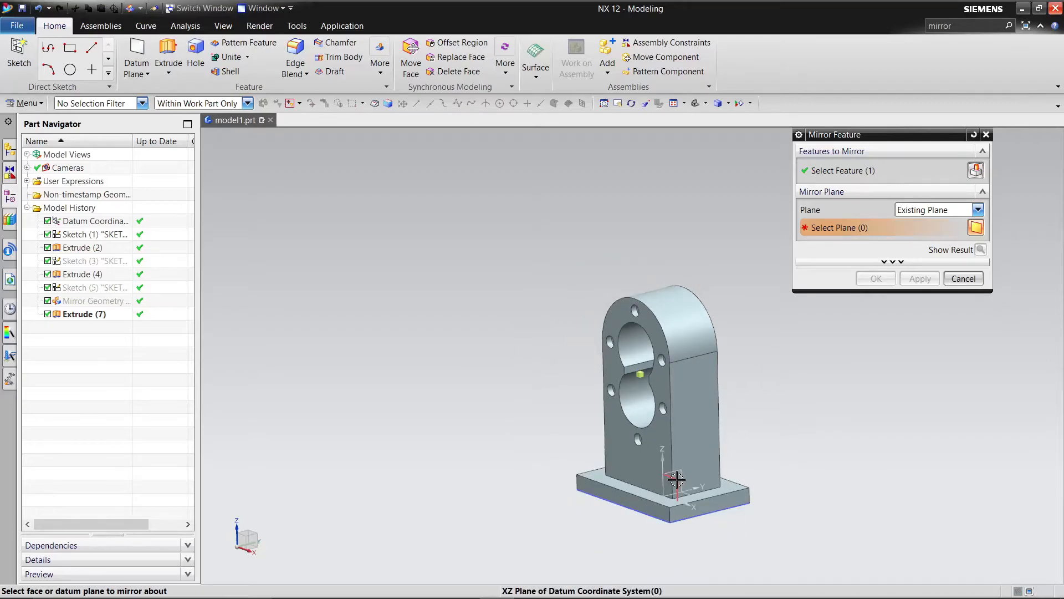
{"action": "left_click", "coordinate": [677, 480]}
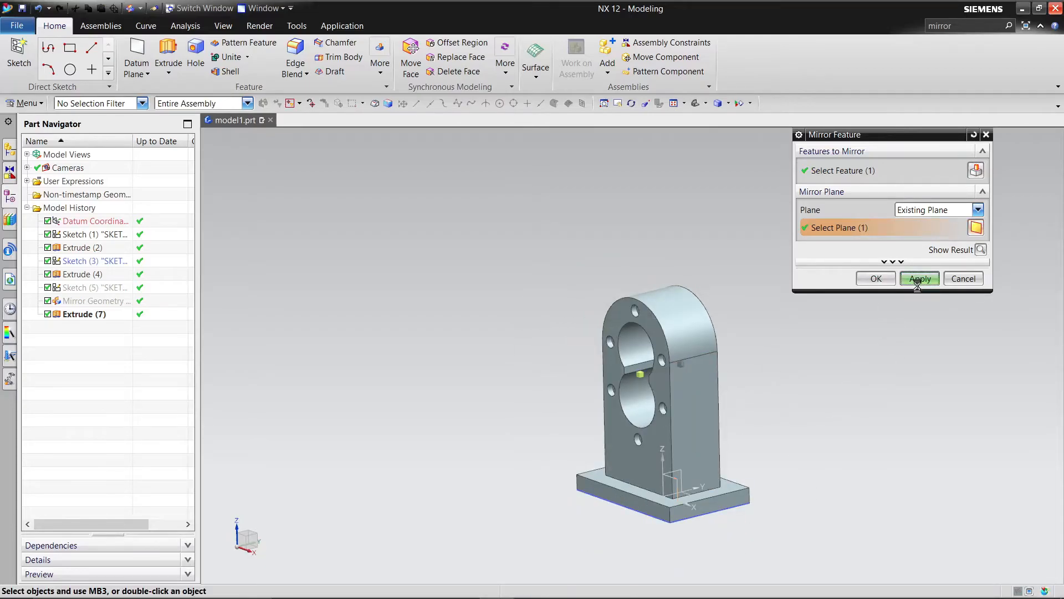
{"action": "left_click", "coordinate": [967, 280]}
Step: Create a sketch on the floor of the upper left 15 mm blind hole in the block's front face
{"action": "middle_click_drag", "start_coordinate": [748, 442], "coordinate": [783, 457]}
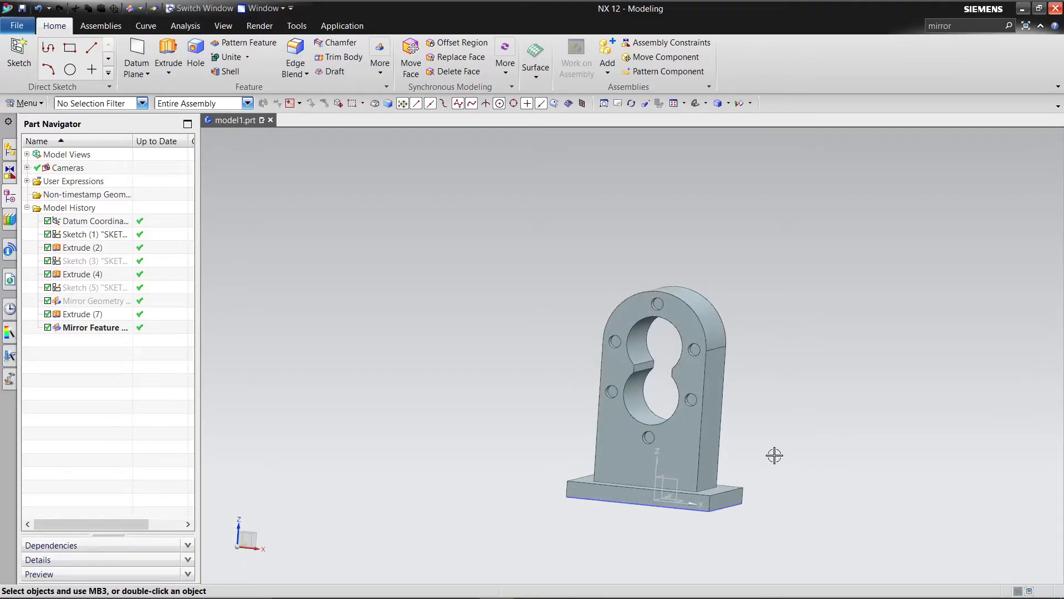
{"action": "left_click", "coordinate": [18, 49]}
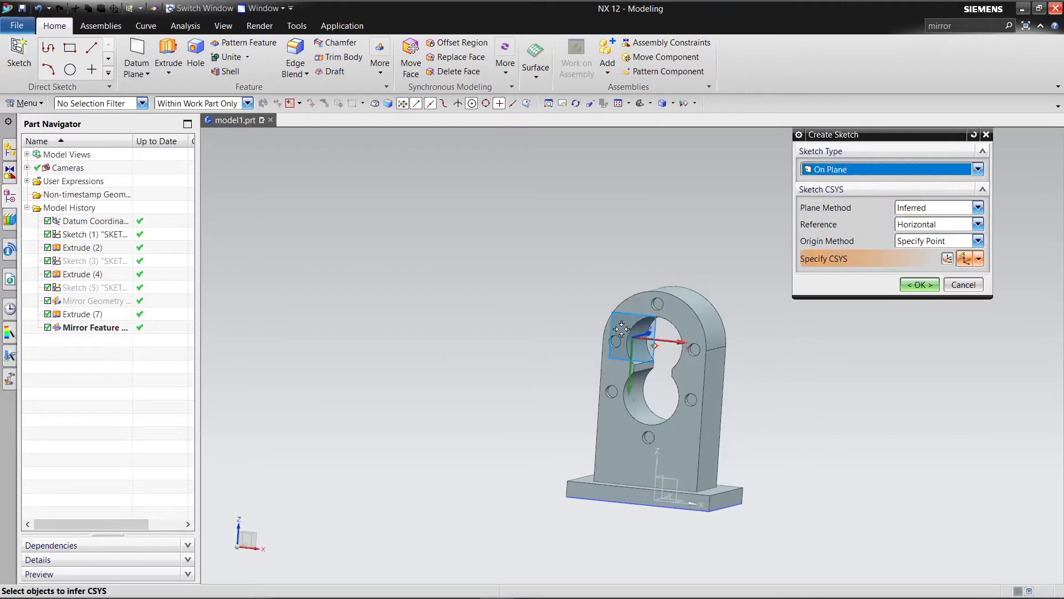
{"action": "scroll", "coordinate": [618, 335], "scroll_direction": "up", "scroll_amount": 3}
{"action": "scroll", "coordinate": [619, 333], "scroll_direction": "up", "scroll_amount": 2}
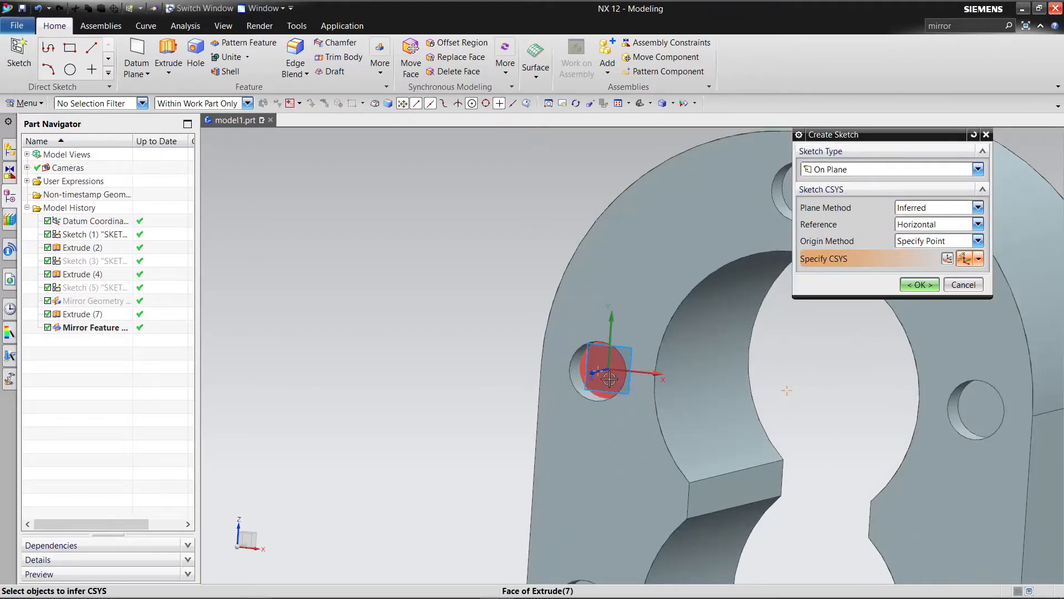
{"action": "left_click", "coordinate": [599, 377]}
{"action": "left_click", "coordinate": [919, 286]}
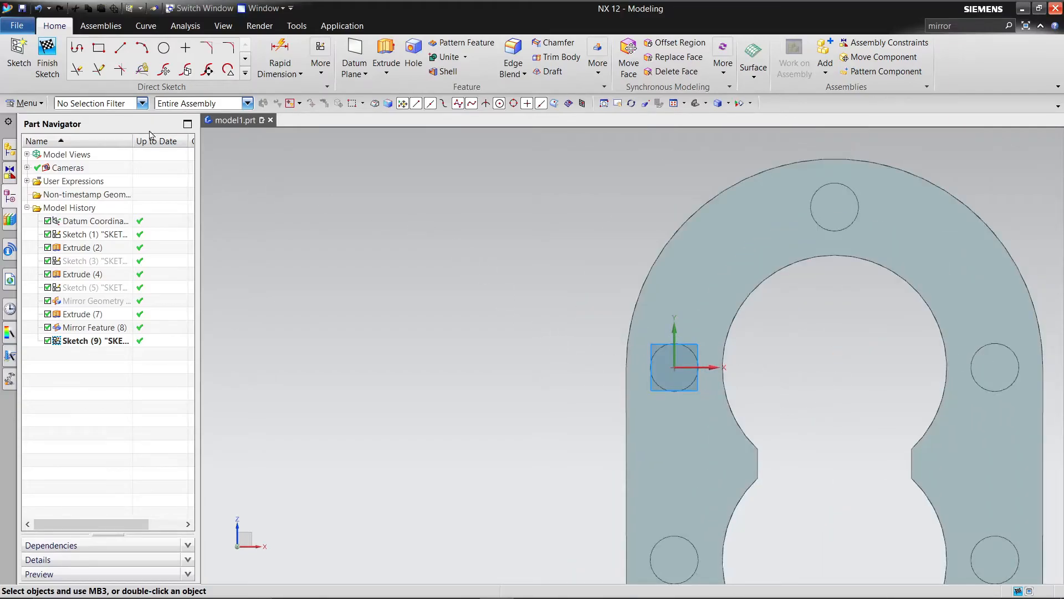
Step: Draw 12 mm circles in the upper left, top and upper right holes of the block
{"action": "left_click", "coordinate": [165, 48]}
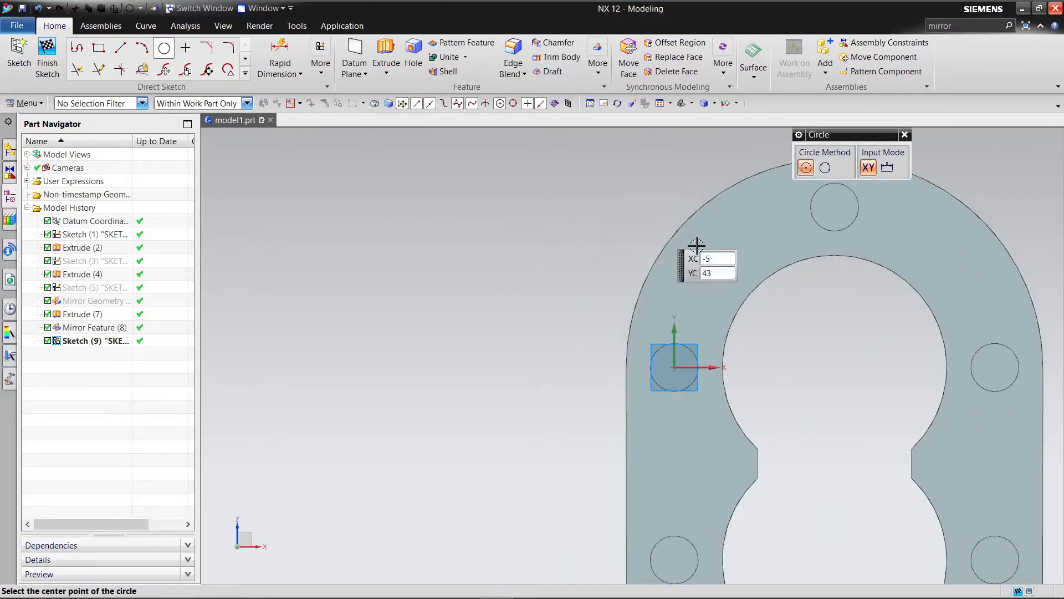
{"action": "left_click", "coordinate": [674, 365]}
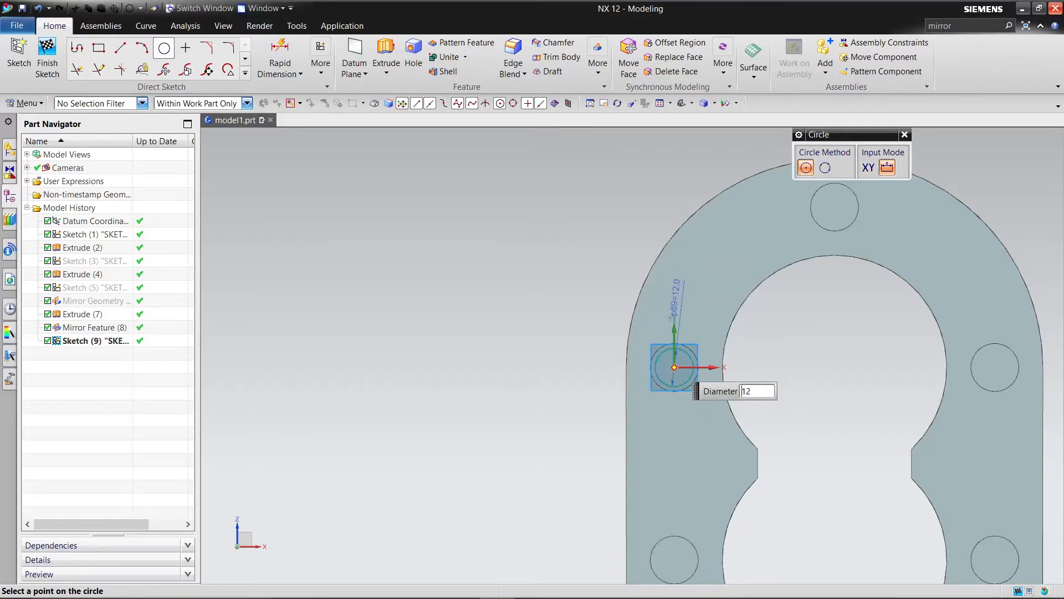
{"action": "key", "text": "Return"}
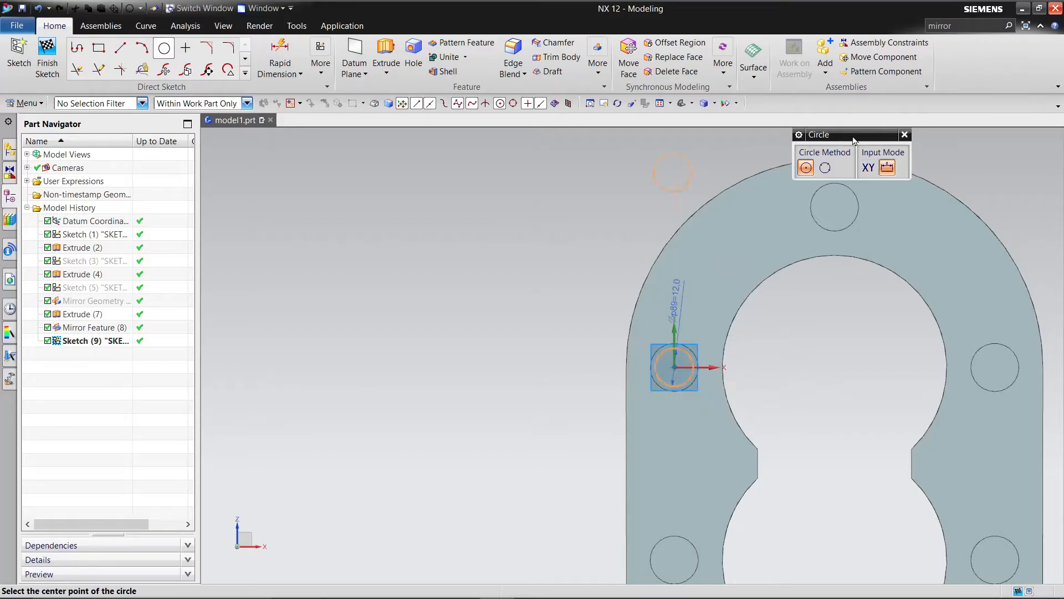
{"action": "left_click", "coordinate": [834, 209]}
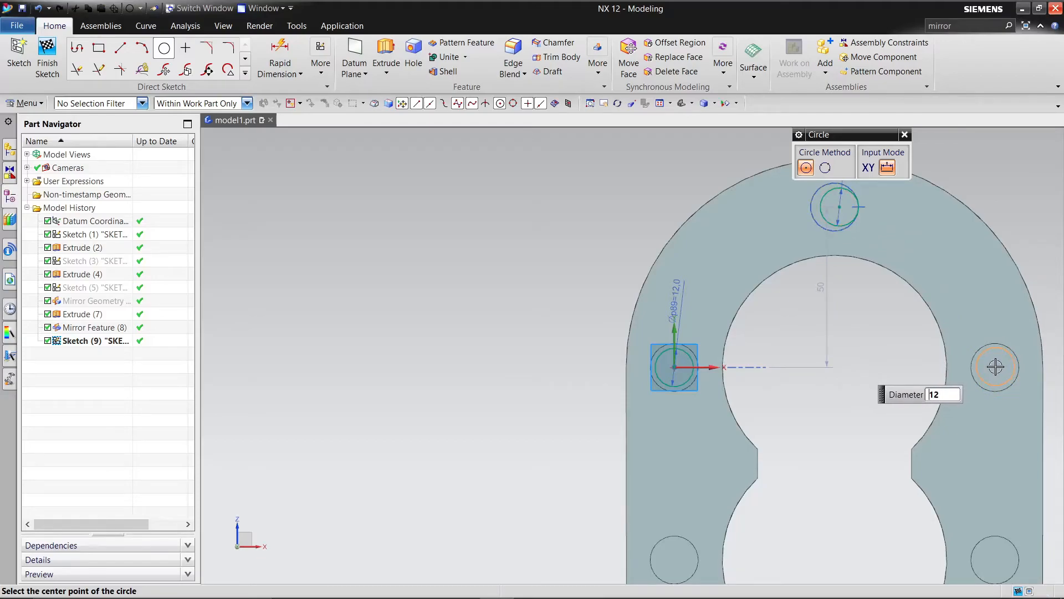
Step: Draw 12 mm circles centred in the lower left, lower right and bottom holes, ending the Circle command
{"action": "mouse_move", "coordinate": [841, 387]}
{"action": "middle_mouse_down"}
{"action": "mouse_move", "coordinate": [691, 301]}
{"action": "mouse_move", "coordinate": [647, 301]}
{"action": "middle_mouse_up"}
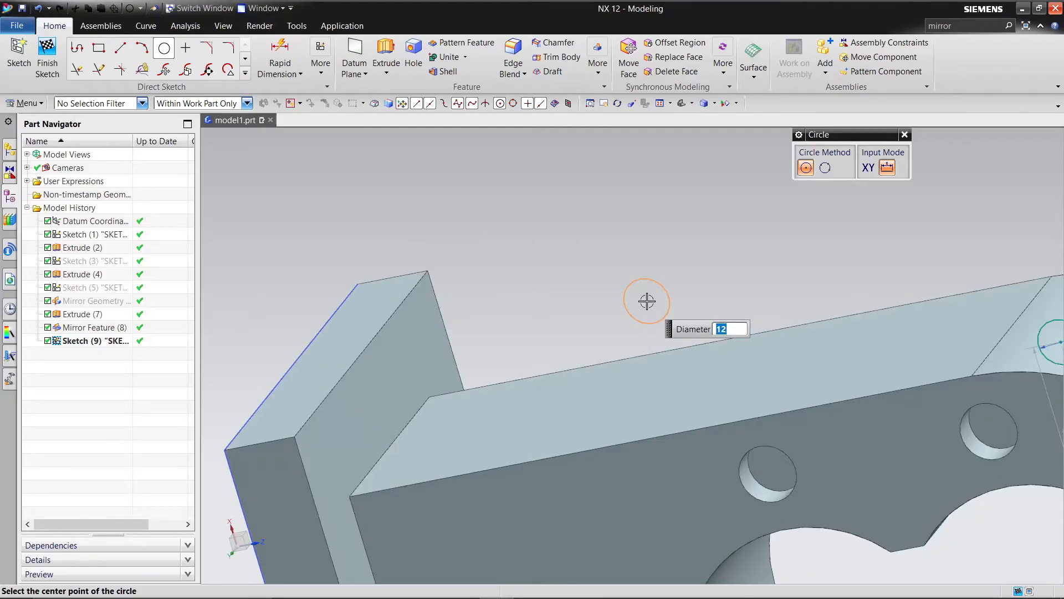
{"action": "key", "text": "F8"}
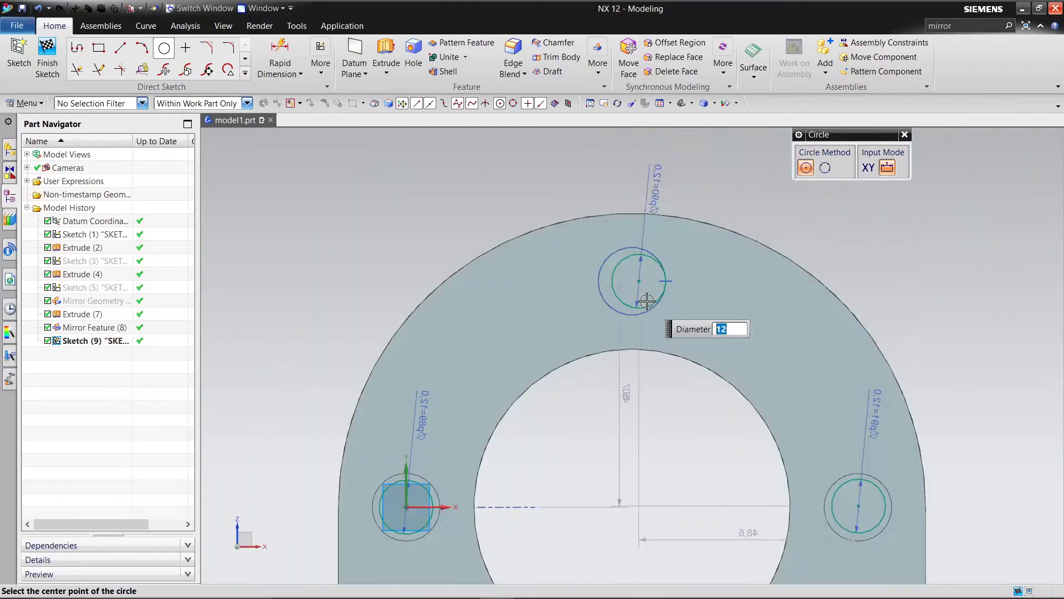
{"action": "scroll", "coordinate": [606, 451], "scroll_direction": "down", "scroll_amount": 3}
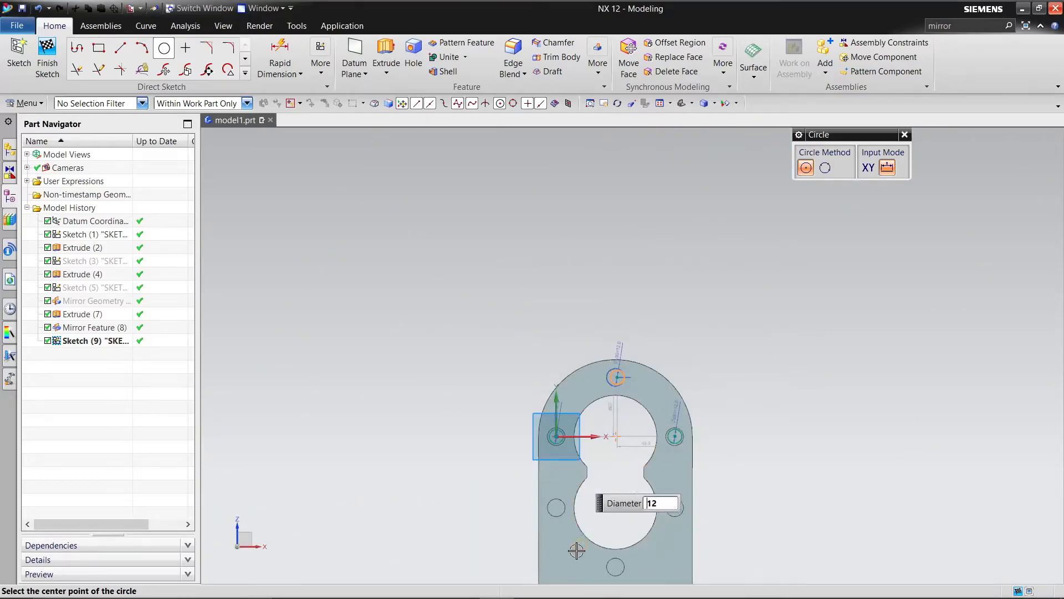
{"action": "scroll", "coordinate": [547, 503], "scroll_direction": "up", "scroll_amount": 6}
{"action": "left_click", "coordinate": [548, 495]}
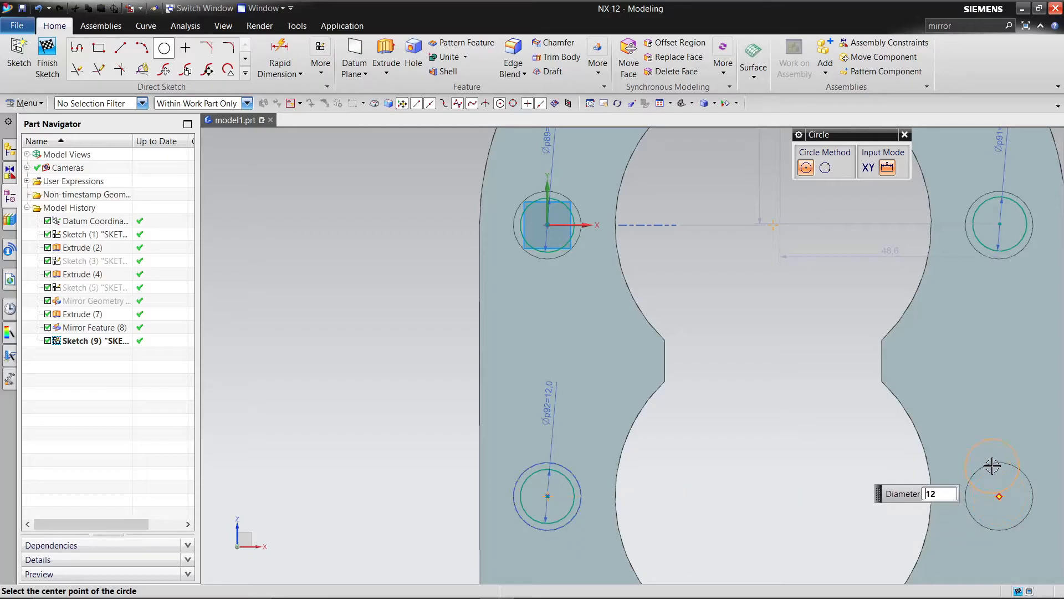
{"action": "left_click", "coordinate": [1028, 488]}
{"action": "scroll", "coordinate": [786, 430], "scroll_direction": "down", "scroll_amount": 4}
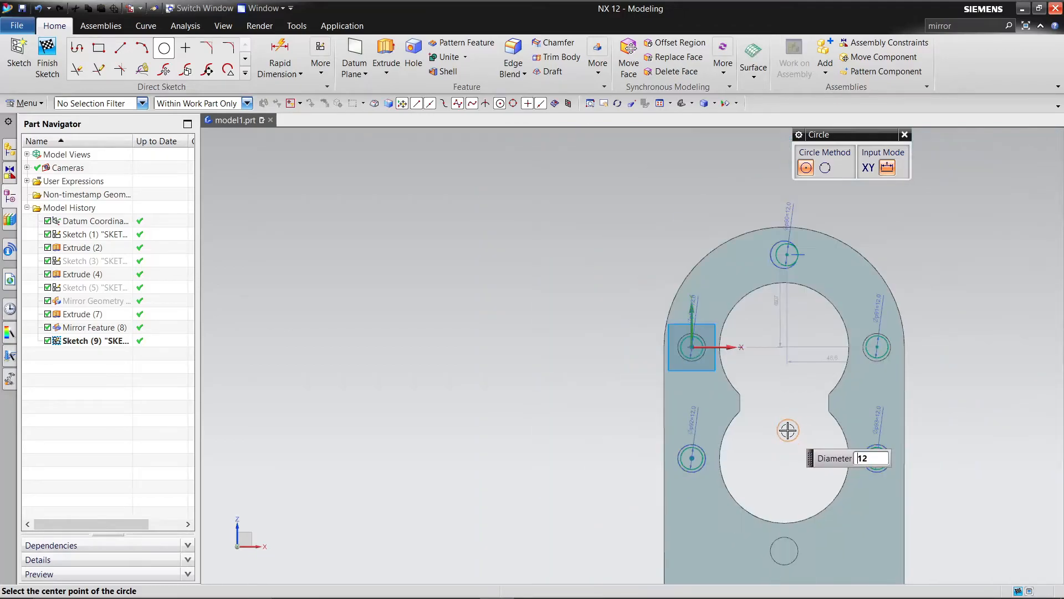
{"action": "scroll", "coordinate": [783, 501], "scroll_direction": "up", "scroll_amount": 5}
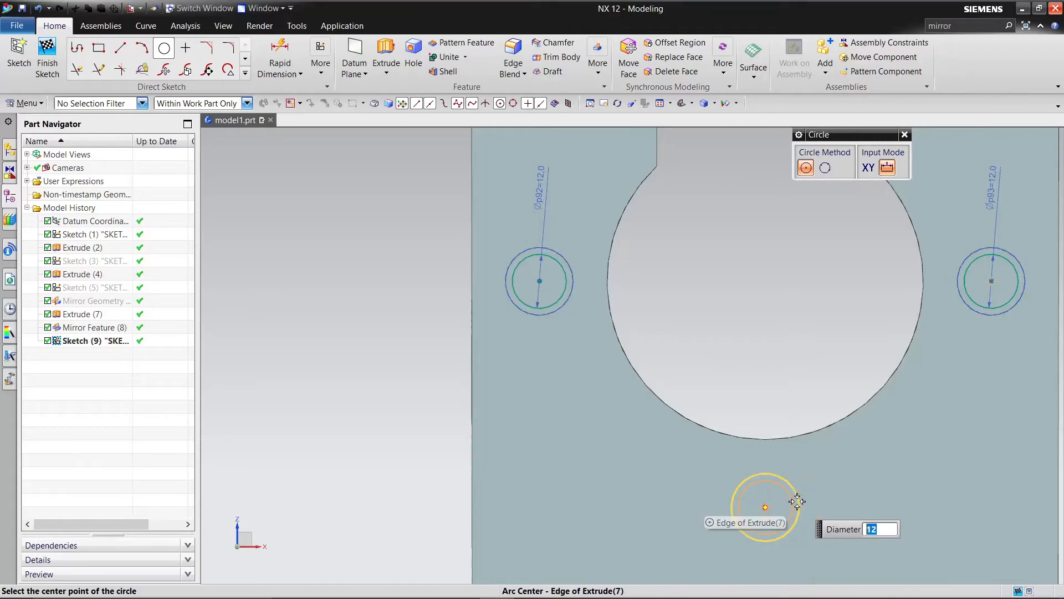
{"action": "left_click", "coordinate": [797, 502]}
{"action": "scroll", "coordinate": [743, 350], "scroll_direction": "down", "scroll_amount": 5}
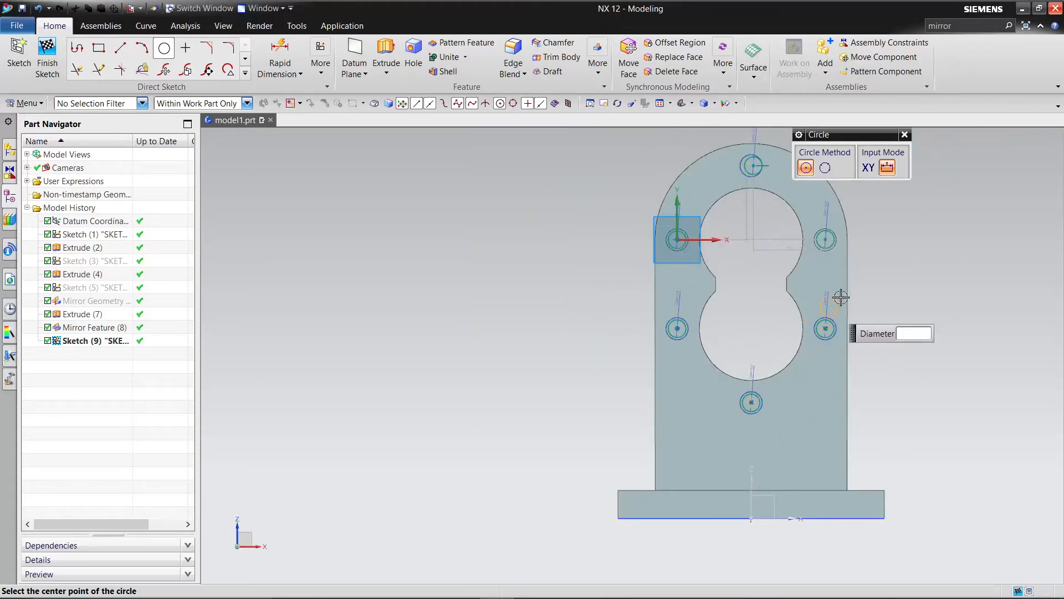
{"action": "right_click", "coordinate": [909, 261]}
{"action": "left_click", "coordinate": [934, 302]}
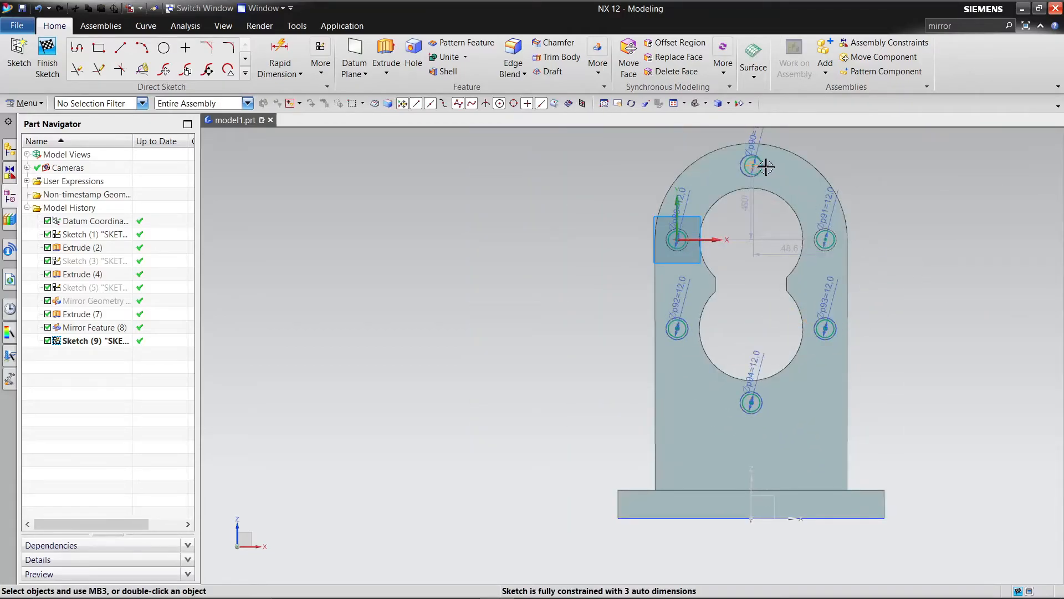
Step: Delete the off-centre 12 mm circle in the block's top hole
{"action": "scroll", "coordinate": [765, 172], "scroll_direction": "up", "scroll_amount": 4}
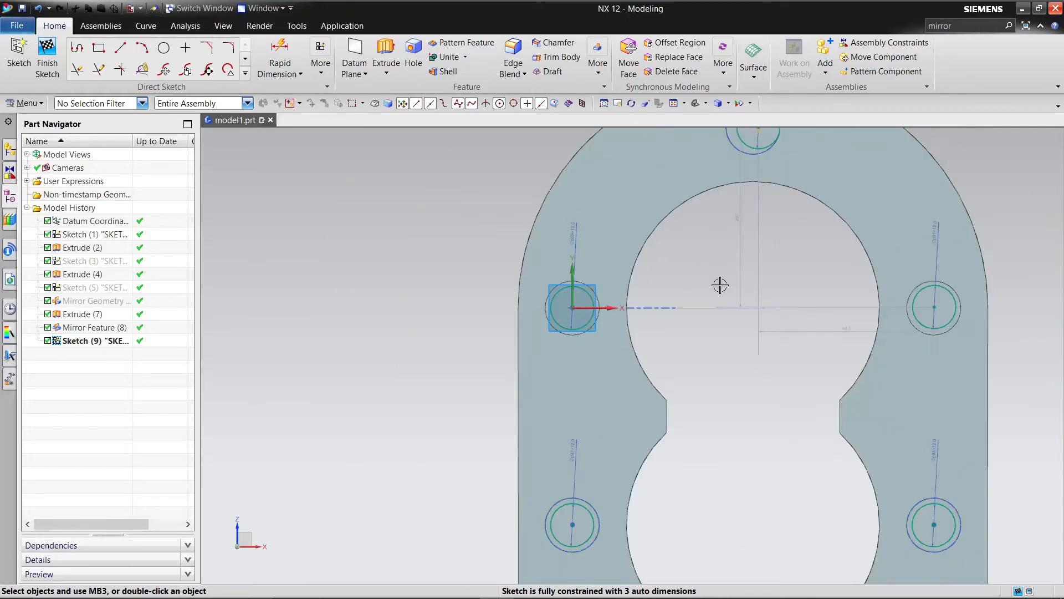
{"action": "scroll", "coordinate": [726, 272], "scroll_direction": "down", "scroll_amount": 3}
{"action": "scroll", "coordinate": [745, 205], "scroll_direction": "up", "scroll_amount": 7}
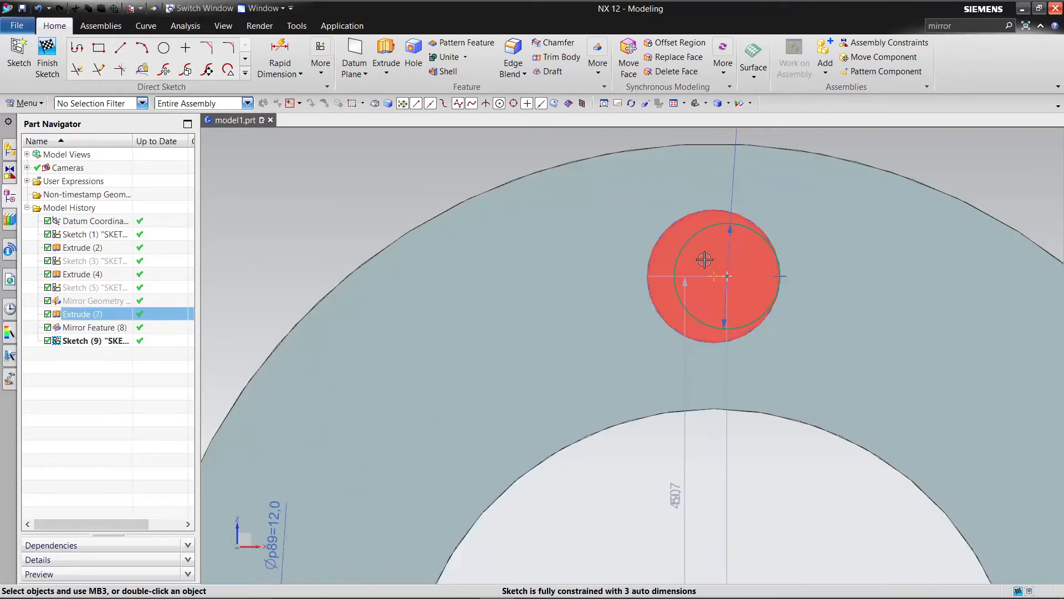
{"action": "left_click", "coordinate": [687, 235]}
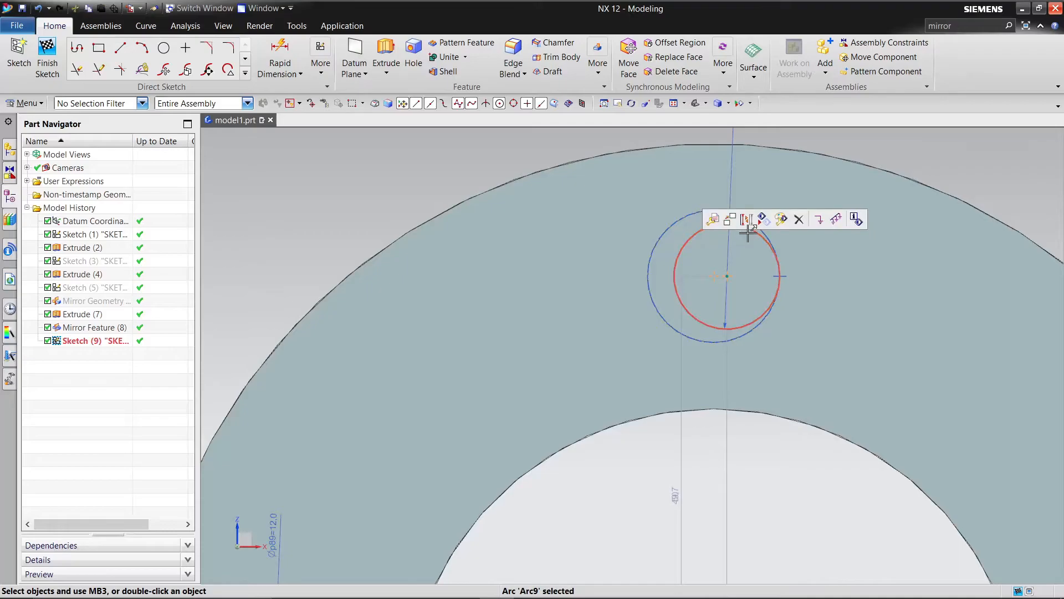
{"action": "right_click", "coordinate": [690, 243]}
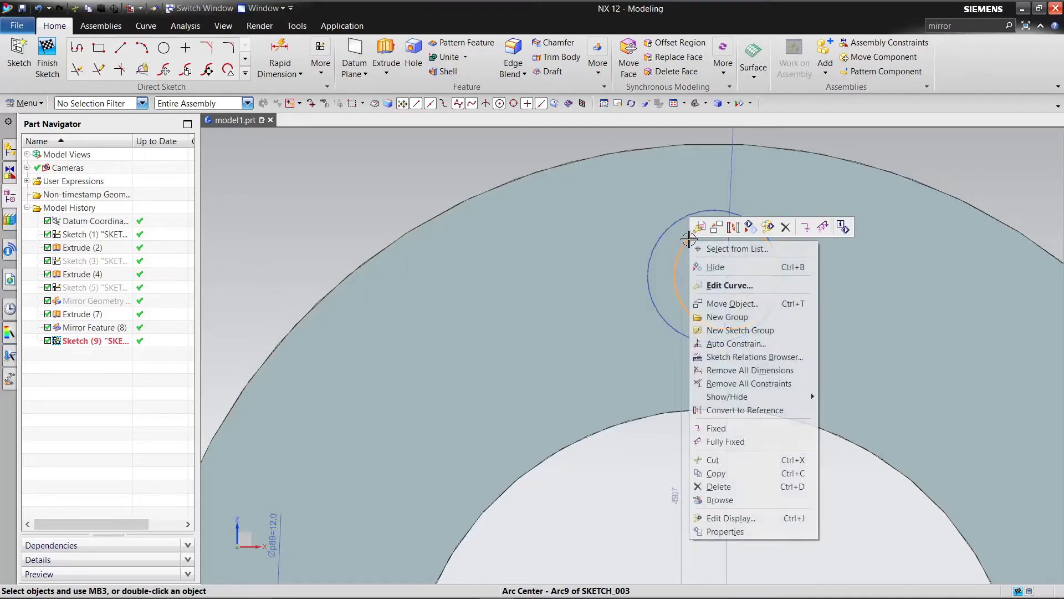
{"action": "left_click", "coordinate": [719, 486]}
Step: Draw concentric 15 mm and 12 mm circles at the top hole's centre and delete the 15 mm one
{"action": "left_click", "coordinate": [165, 49]}
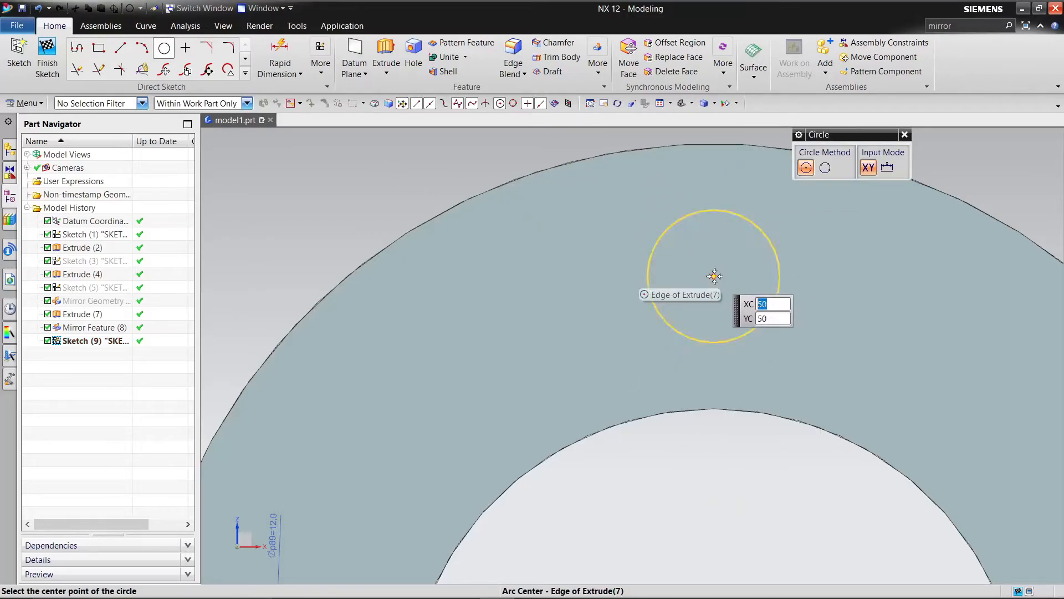
{"action": "left_click", "coordinate": [715, 276]}
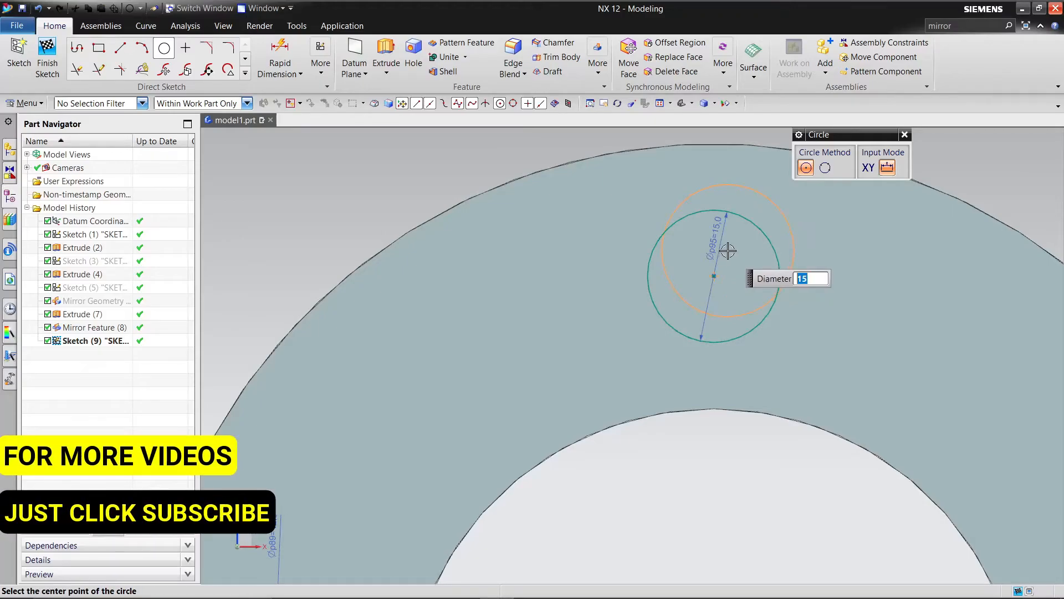
{"action": "left_click", "coordinate": [708, 271]}
{"action": "right_click", "coordinate": [392, 173]}
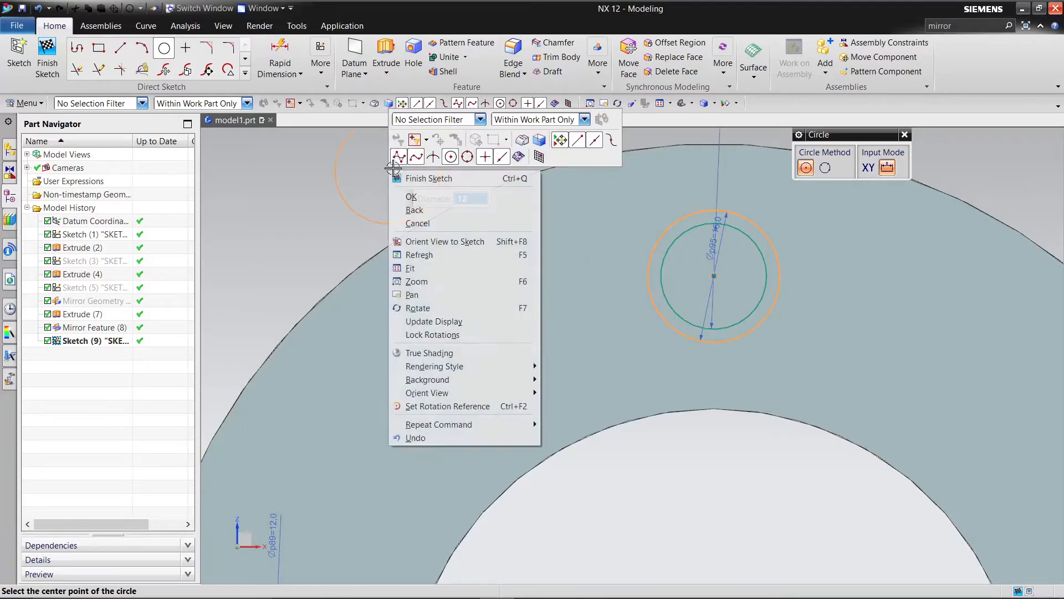
{"action": "left_click", "coordinate": [415, 198]}
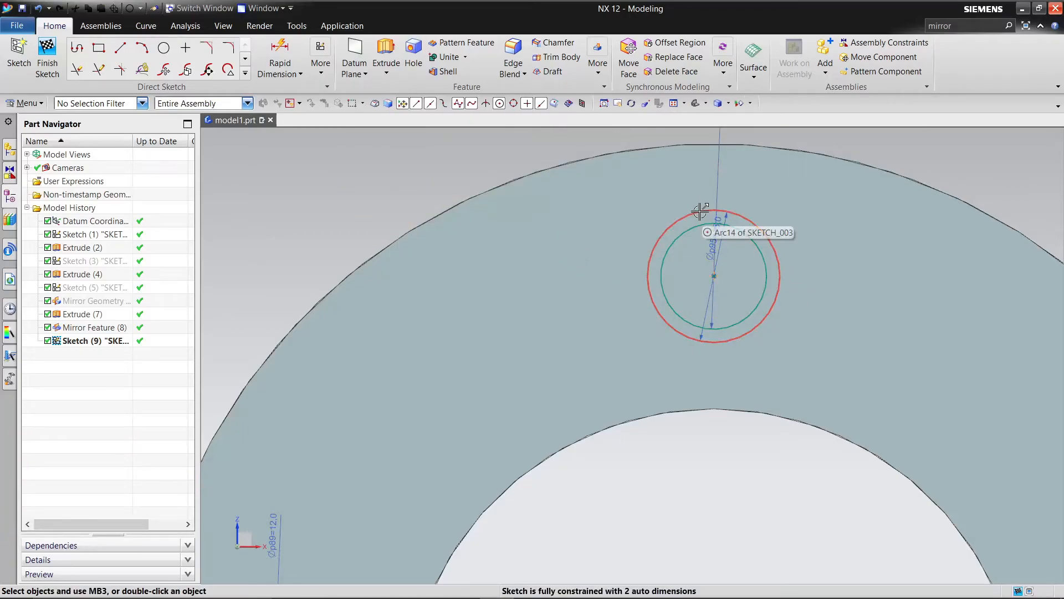
{"action": "right_click", "coordinate": [700, 212]}
{"action": "left_click", "coordinate": [728, 457]}
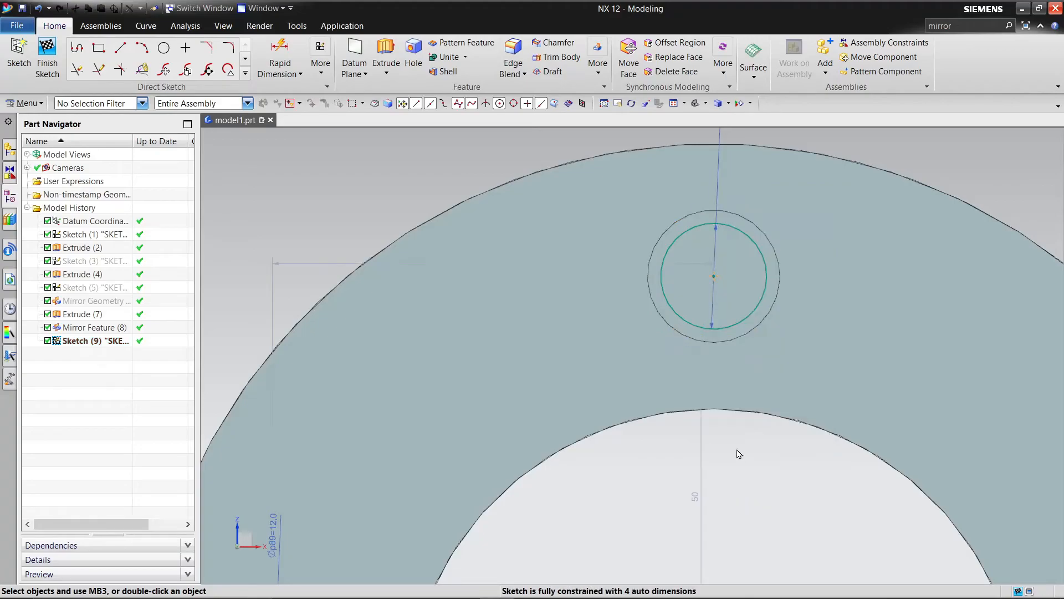
Step: Constrain the top and upper right 12 mm circles to be concentric with their hole edges
{"action": "scroll", "coordinate": [731, 447], "scroll_direction": "down", "scroll_amount": 3}
{"action": "scroll", "coordinate": [432, 297], "scroll_direction": "down", "scroll_amount": 2}
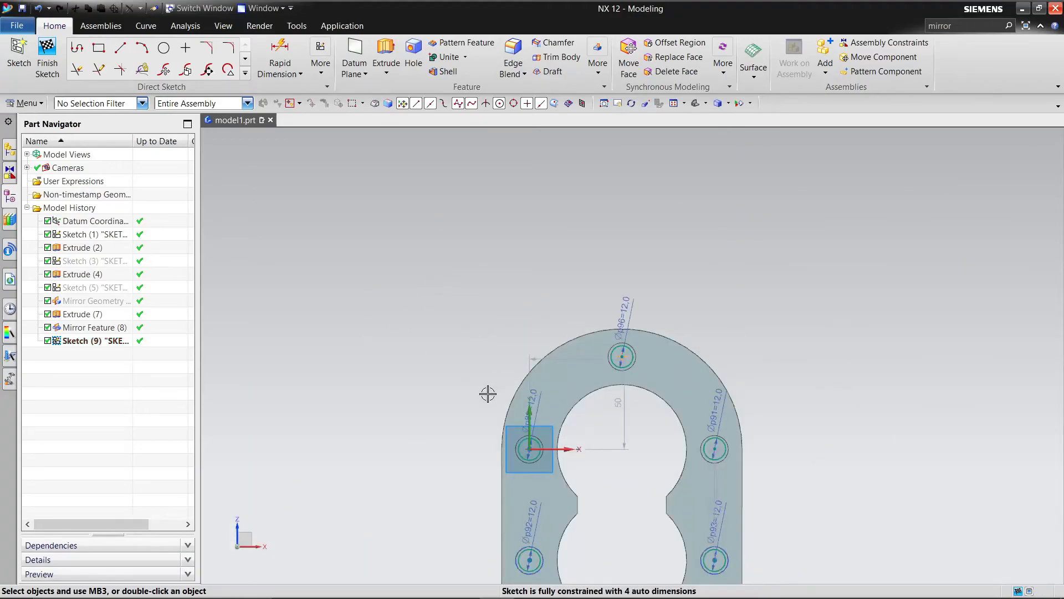
{"action": "scroll", "coordinate": [605, 492], "scroll_direction": "down", "scroll_amount": 1}
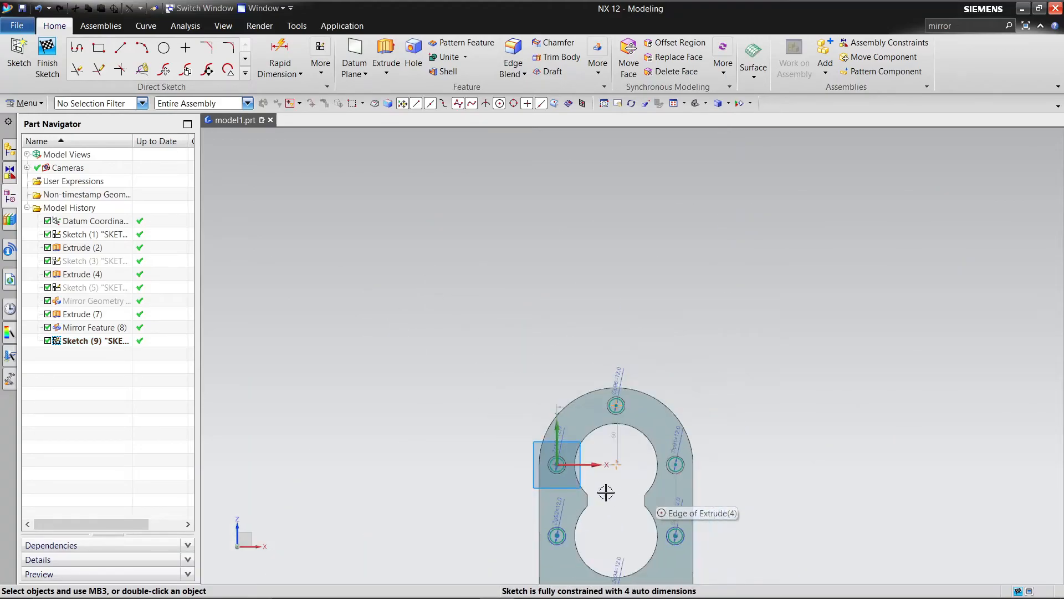
{"action": "scroll", "coordinate": [506, 377], "scroll_direction": "down", "scroll_amount": 2}
{"action": "scroll", "coordinate": [589, 504], "scroll_direction": "up", "scroll_amount": 5}
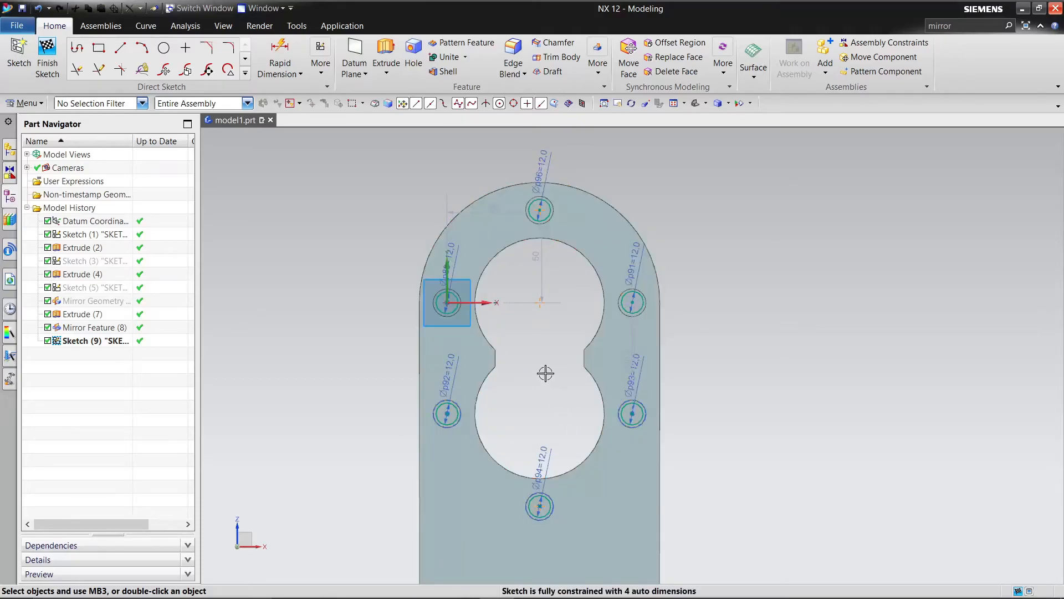
{"action": "left_click", "coordinate": [323, 65]}
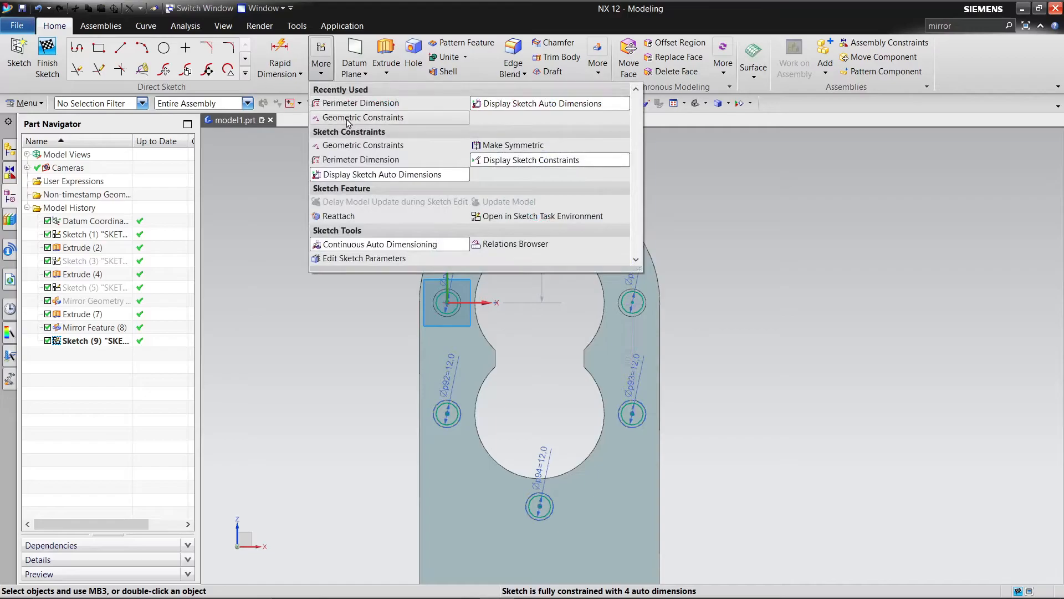
{"action": "left_click", "coordinate": [343, 120]}
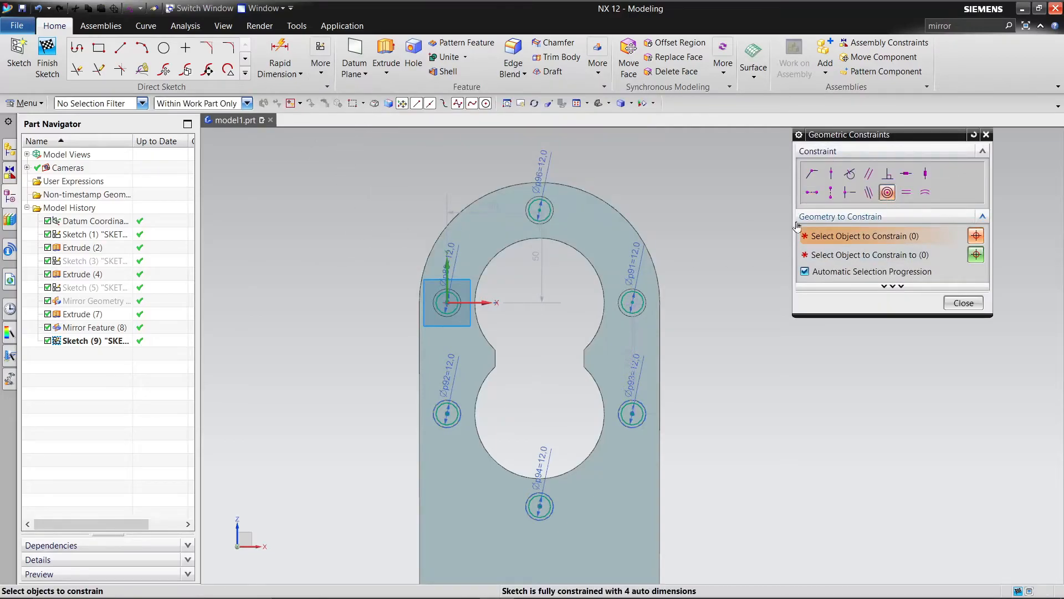
{"action": "left_click", "coordinate": [552, 203]}
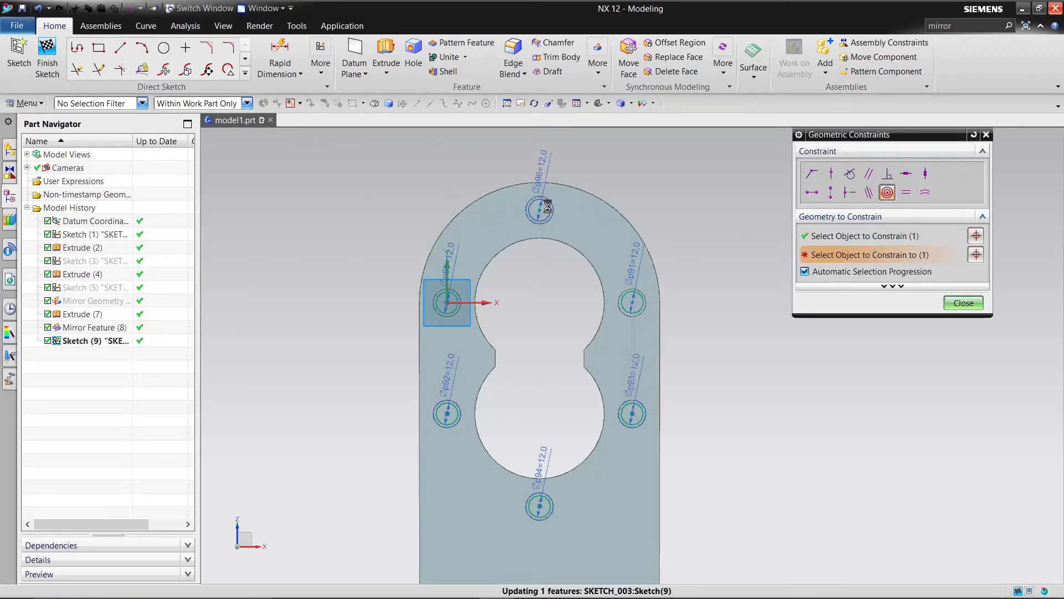
{"action": "left_click", "coordinate": [547, 203]}
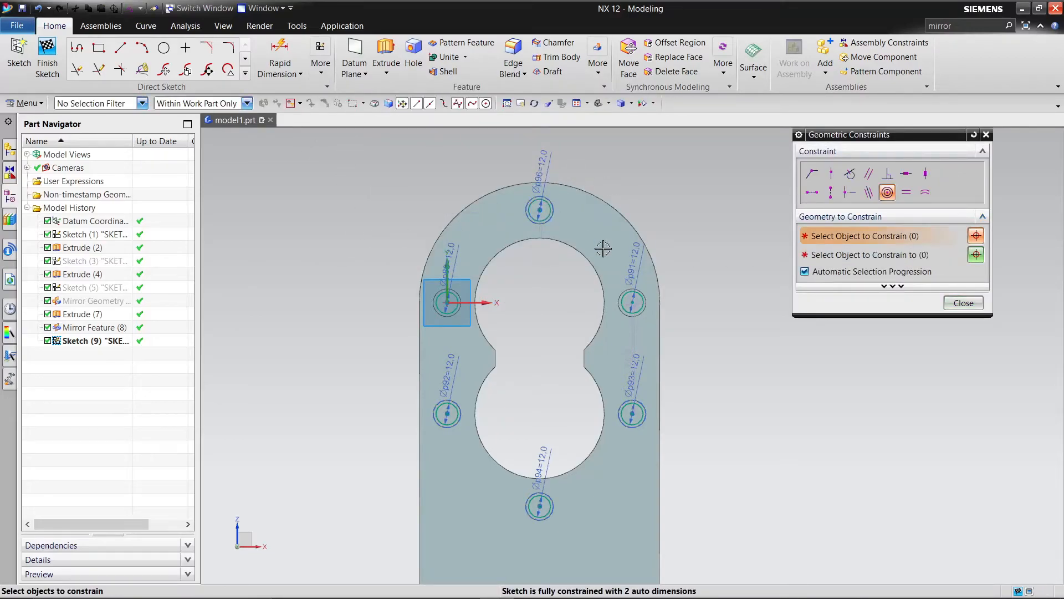
{"action": "left_click", "coordinate": [642, 311]}
{"action": "left_click", "coordinate": [645, 310]}
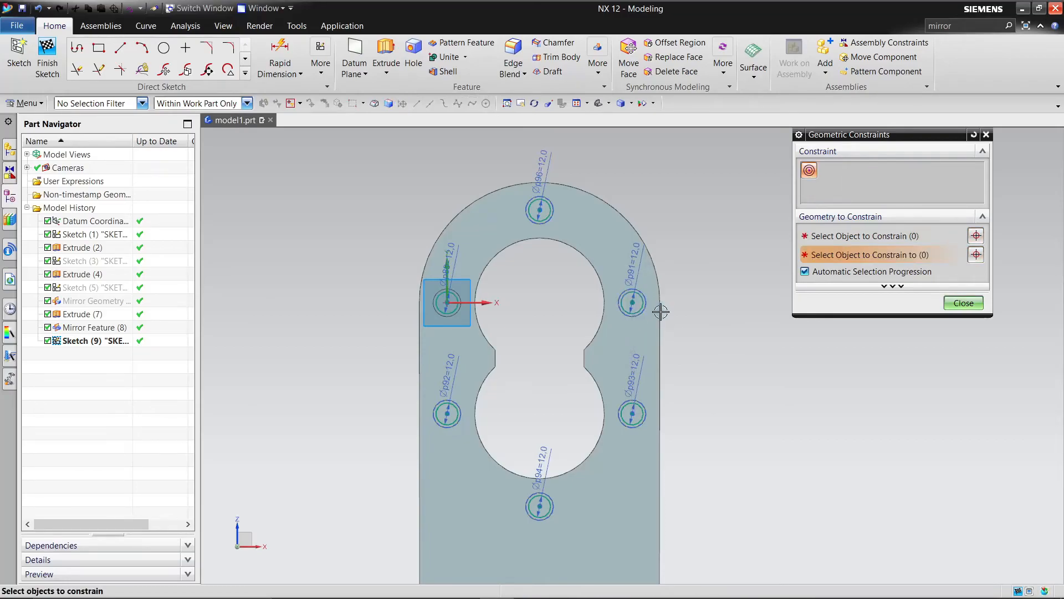
Step: Apply the concentric constraint to the lower right and bottom 12 mm circles and finish the sketch
{"action": "left_click", "coordinate": [630, 407]}
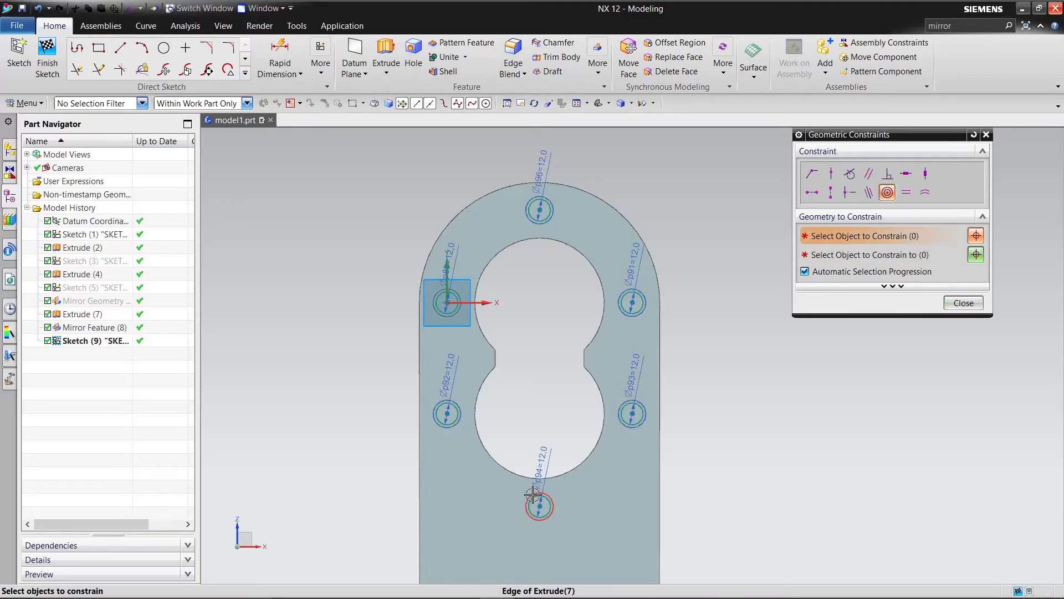
{"action": "left_click", "coordinate": [533, 494]}
{"action": "left_click", "coordinate": [535, 497]}
{"action": "left_click", "coordinate": [963, 302]}
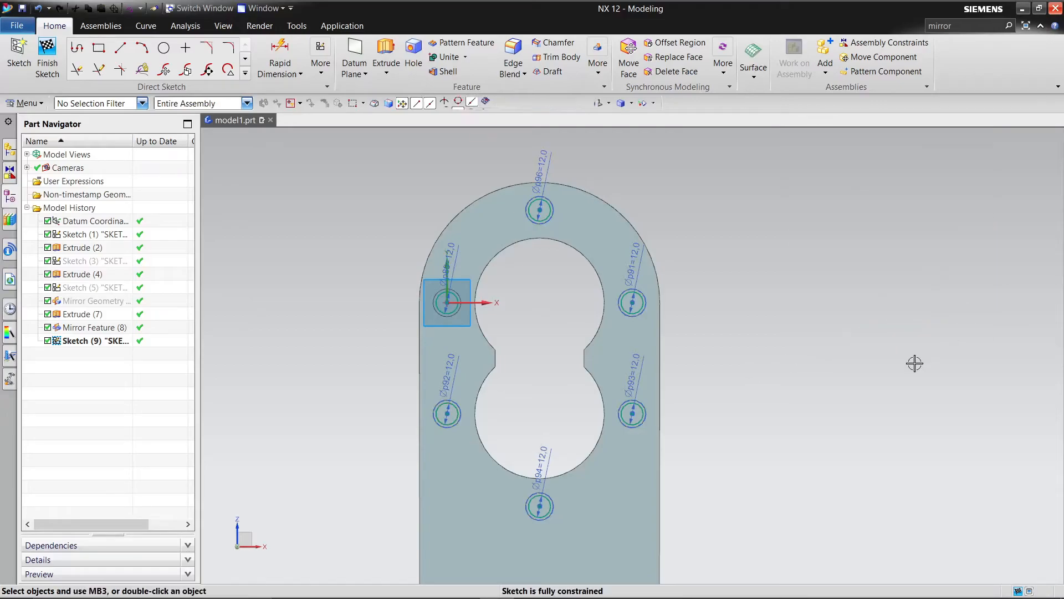
{"action": "left_click", "coordinate": [48, 59]}
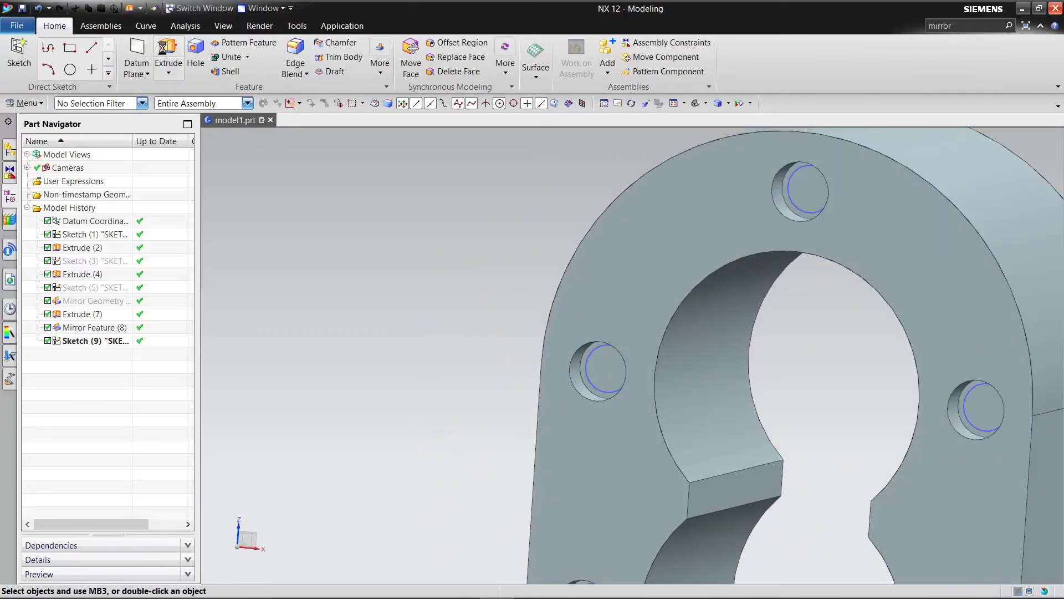
Step: Extrude the six 12 mm circles as a subtraction from the block, with the start limit set to Through All
{"action": "left_click", "coordinate": [163, 48]}
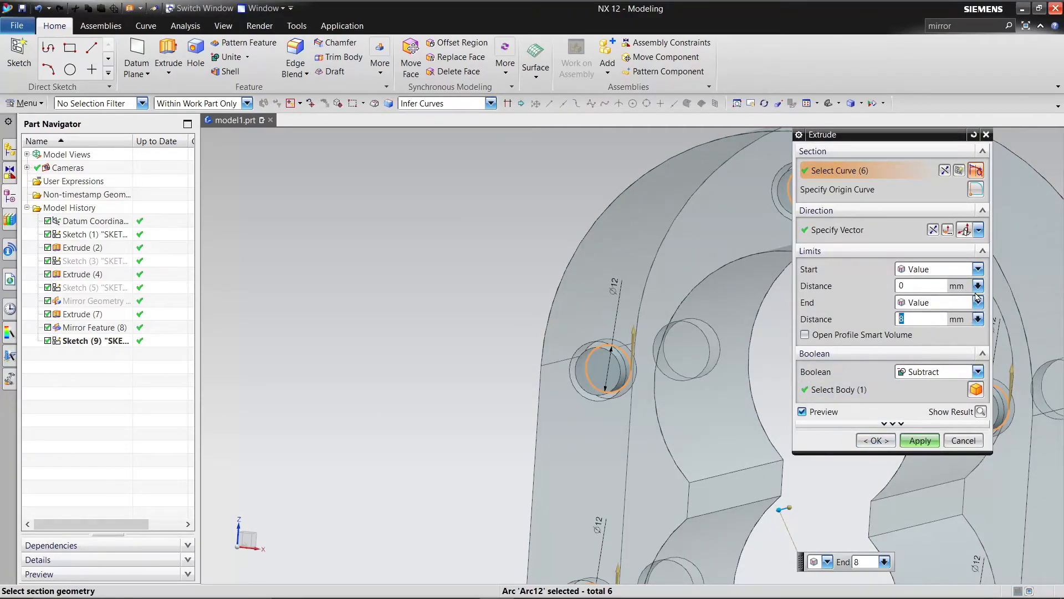
{"action": "left_click", "coordinate": [978, 269]}
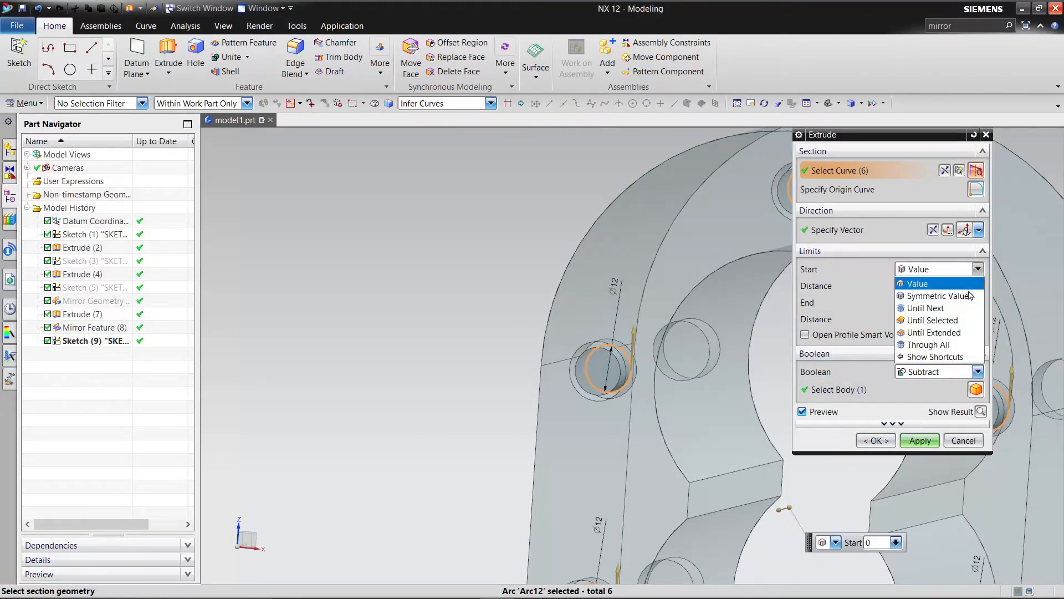
{"action": "left_click", "coordinate": [955, 345]}
{"action": "left_click", "coordinate": [980, 395]}
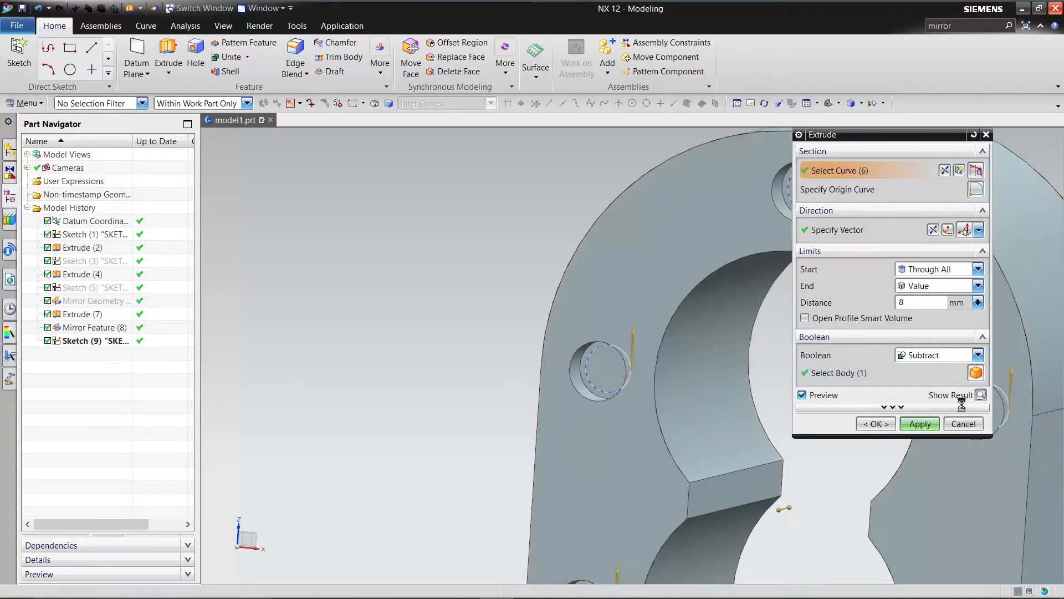
{"action": "scroll", "coordinate": [666, 358], "scroll_direction": "down", "scroll_amount": 8}
{"action": "middle_click_drag", "start_coordinate": [629, 402], "coordinate": [532, 396]}
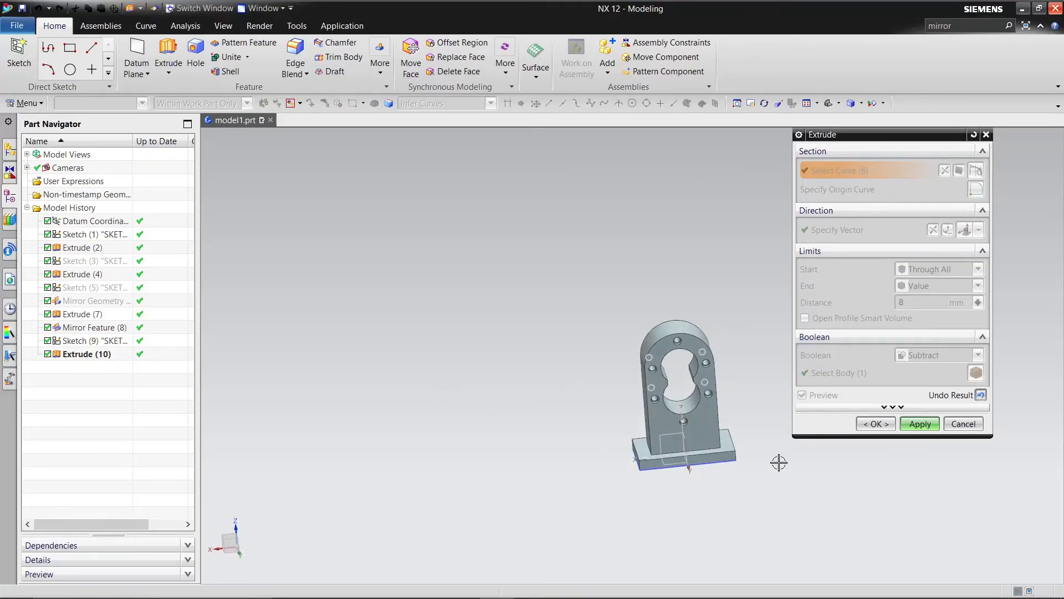
{"action": "left_click", "coordinate": [975, 424]}
Step: Hide the 12 mm hole sketch, Sketch (9), and the base plate sketch, Sketch (1)
{"action": "right_click", "coordinate": [110, 342]}
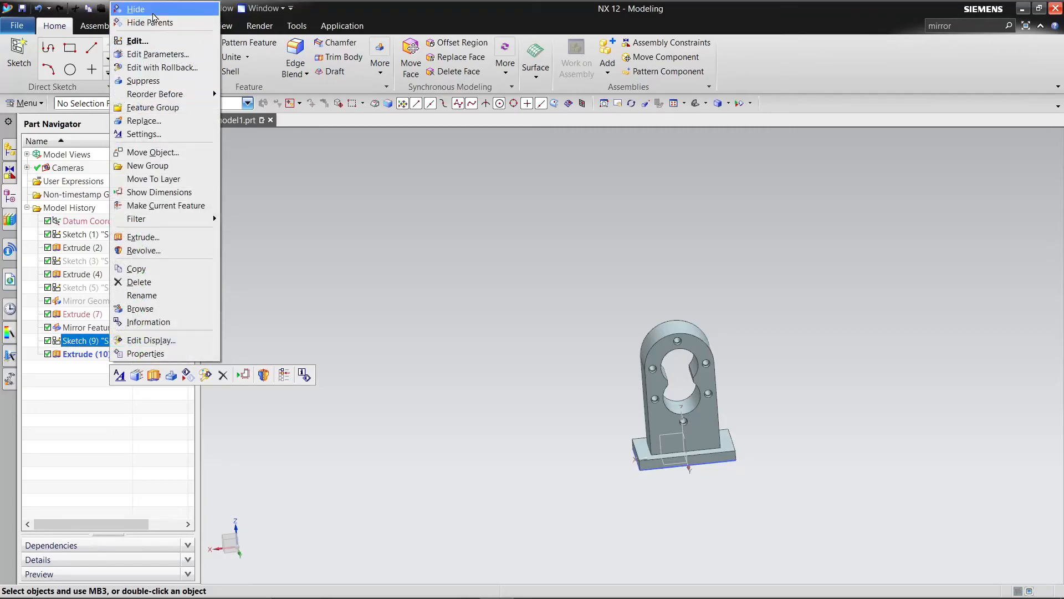
{"action": "left_click", "coordinate": [139, 11]}
{"action": "mouse_move", "coordinate": [390, 302]}
{"action": "middle_mouse_down"}
{"action": "mouse_move", "coordinate": [521, 296]}
{"action": "mouse_move", "coordinate": [542, 334]}
{"action": "mouse_move", "coordinate": [496, 302]}
{"action": "middle_mouse_up"}
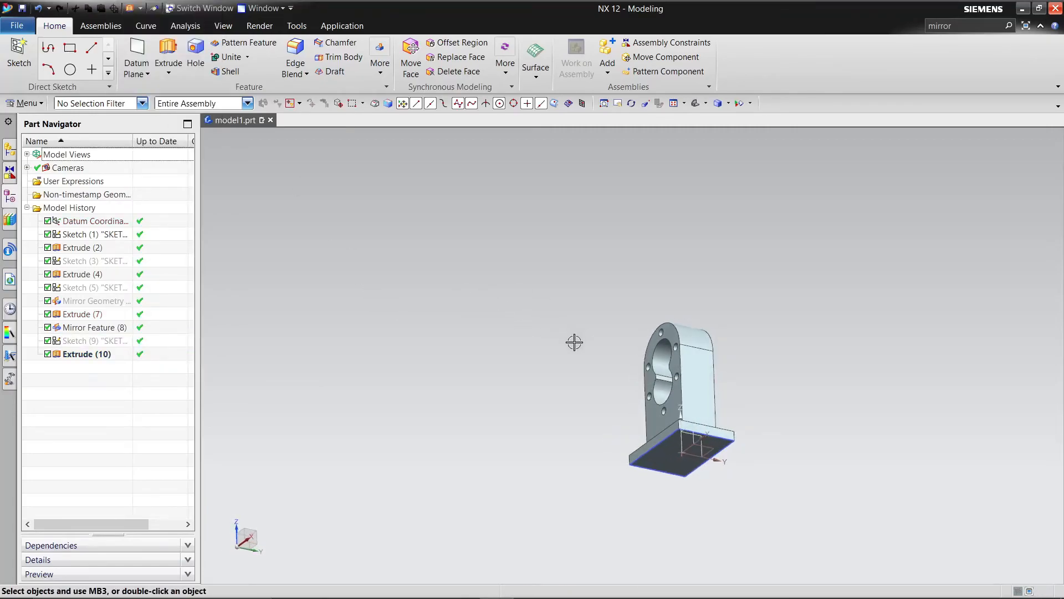
{"action": "right_click", "coordinate": [111, 239]}
{"action": "left_click", "coordinate": [139, 245]}
{"action": "mouse_move", "coordinate": [515, 311]}
{"action": "middle_mouse_down"}
{"action": "mouse_move", "coordinate": [564, 370]}
{"action": "mouse_move", "coordinate": [554, 331]}
{"action": "mouse_move", "coordinate": [418, 262]}
{"action": "mouse_move", "coordinate": [388, 269]}
{"action": "middle_mouse_up"}
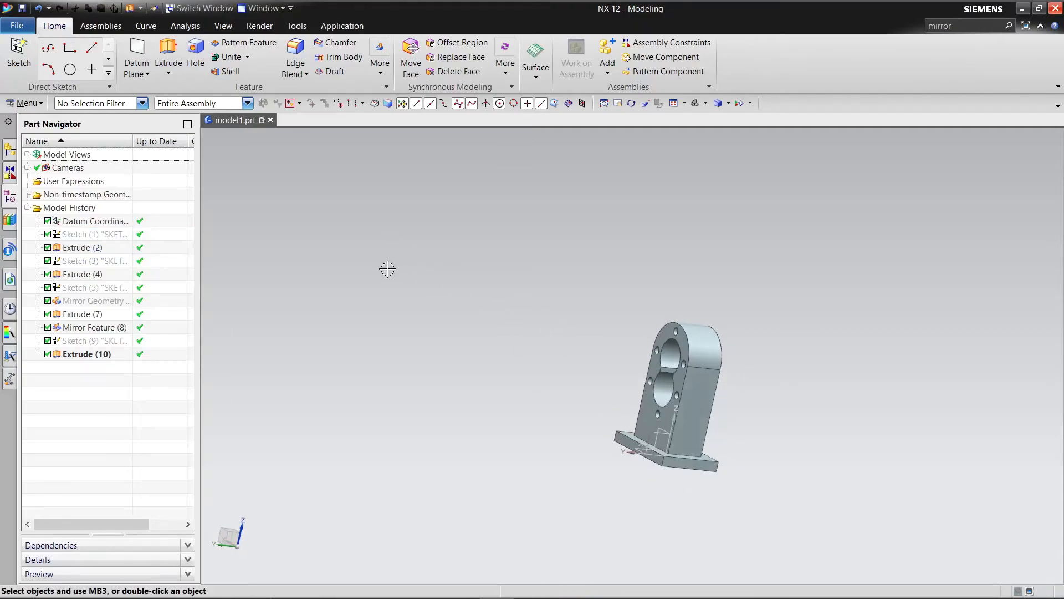
Step: Chamfer the base plate's four bottom edges using Offset and Angle with a 1 mm distance and 15° angle
{"action": "left_click", "coordinate": [292, 74]}
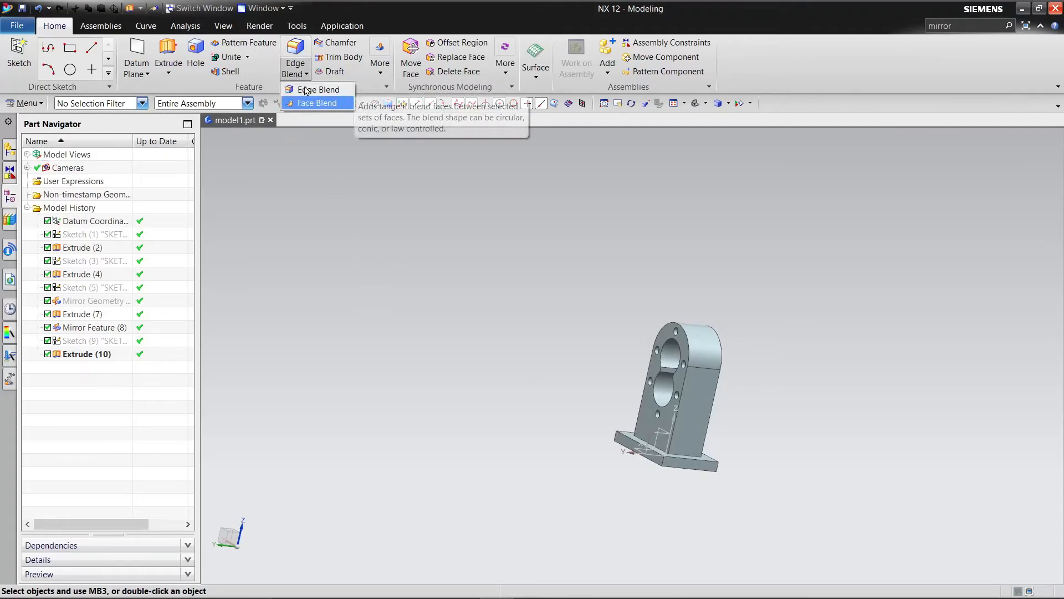
{"action": "left_click", "coordinate": [336, 42]}
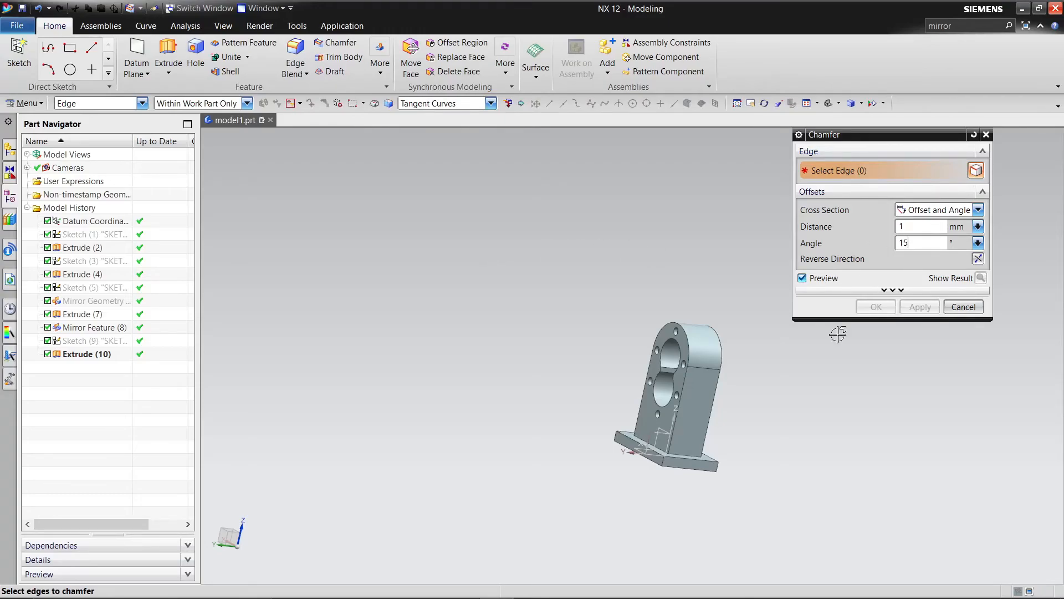
{"action": "scroll", "coordinate": [732, 541], "scroll_direction": "down", "scroll_amount": 3}
{"action": "scroll", "coordinate": [712, 468], "scroll_direction": "up", "scroll_amount": 6}
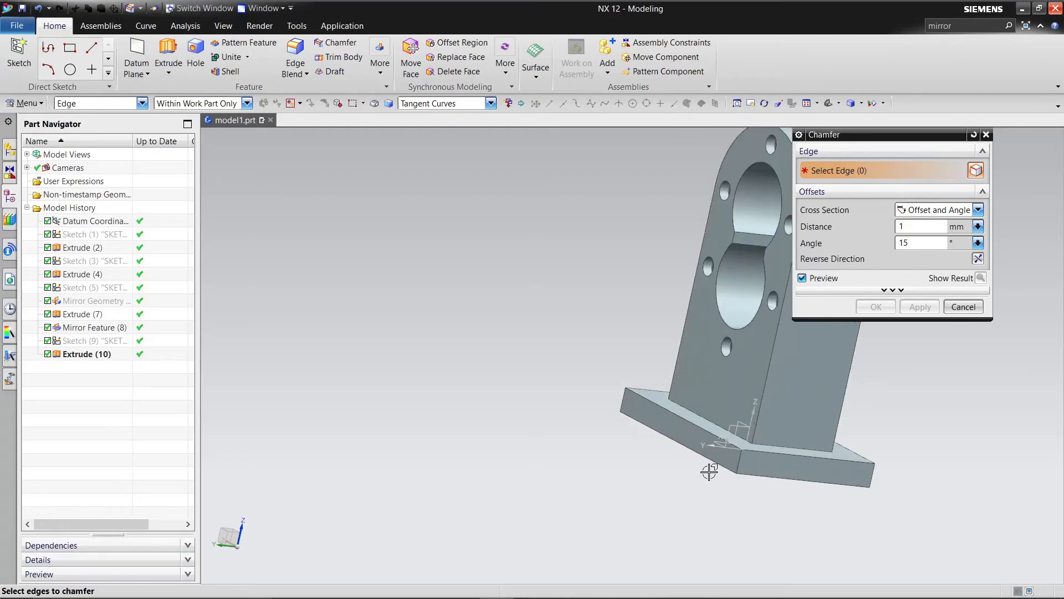
{"action": "left_click", "coordinate": [657, 418]}
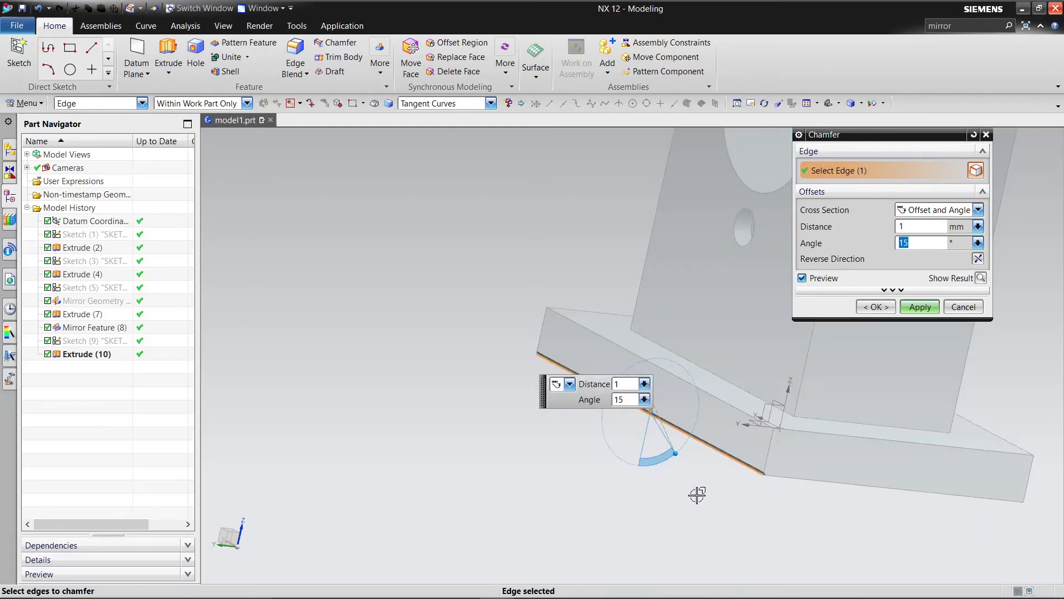
{"action": "middle_click_drag", "start_coordinate": [689, 487], "coordinate": [708, 427]}
{"action": "left_click", "coordinate": [712, 424]}
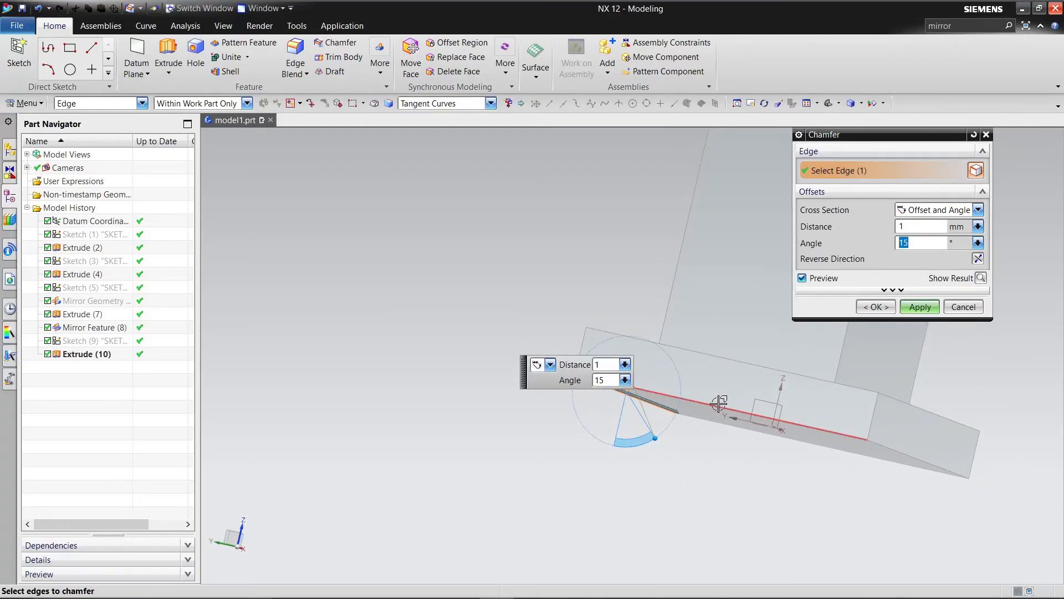
{"action": "middle_click_drag", "start_coordinate": [743, 468], "coordinate": [713, 482]}
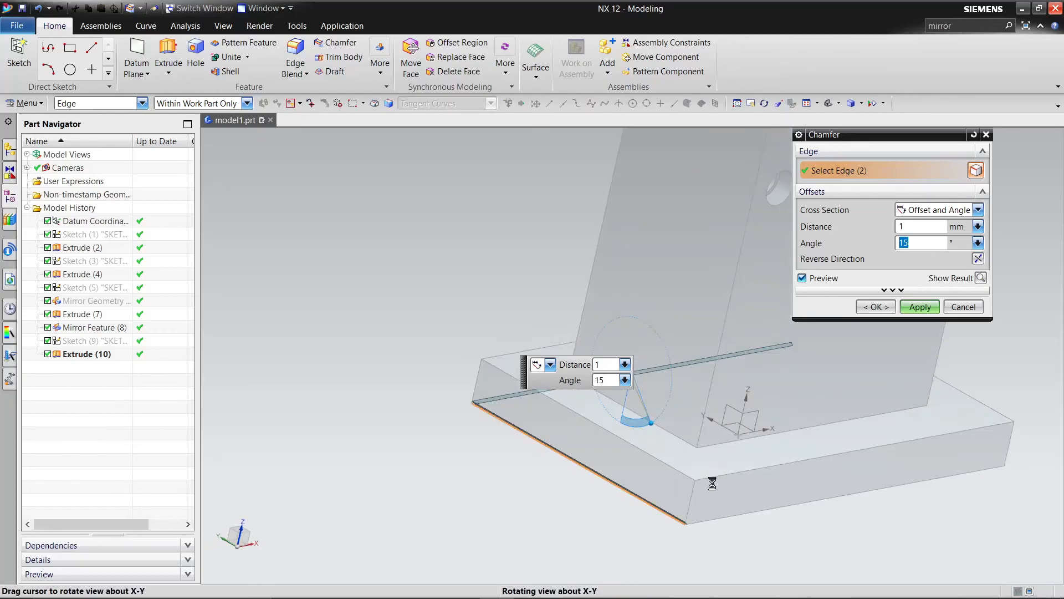
{"action": "left_click", "coordinate": [741, 517]}
{"action": "middle_click_drag", "start_coordinate": [741, 517], "coordinate": [782, 471]}
{"action": "left_click", "coordinate": [878, 478]}
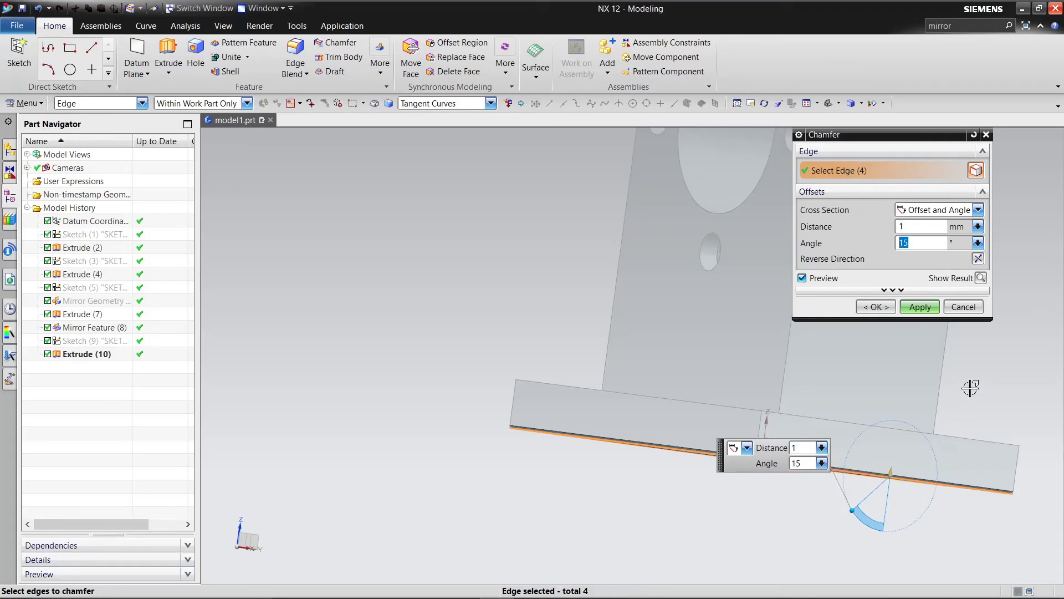
{"action": "left_click", "coordinate": [981, 278]}
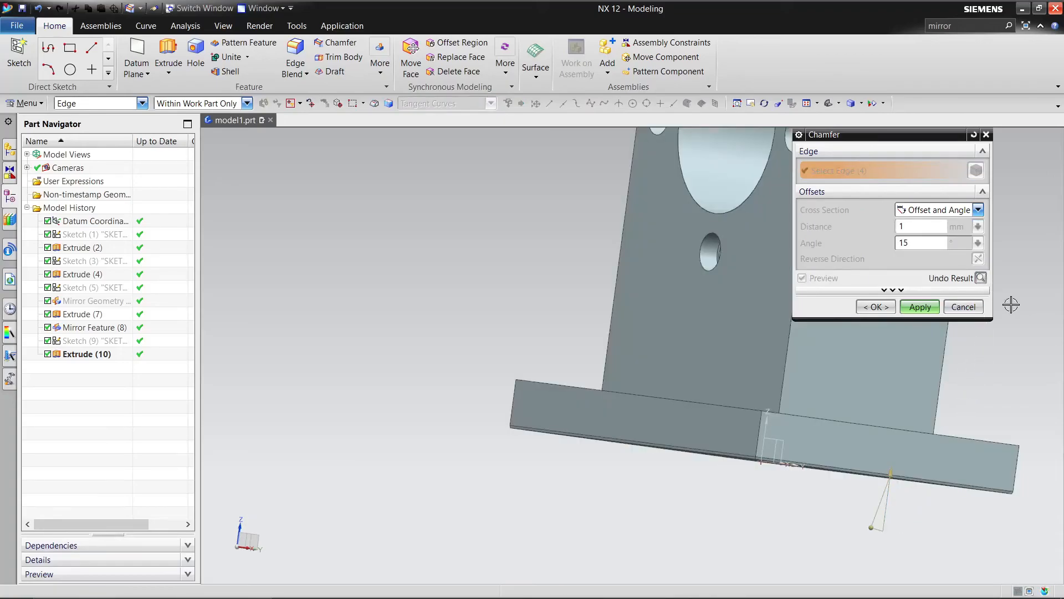
{"action": "left_click", "coordinate": [963, 307]}
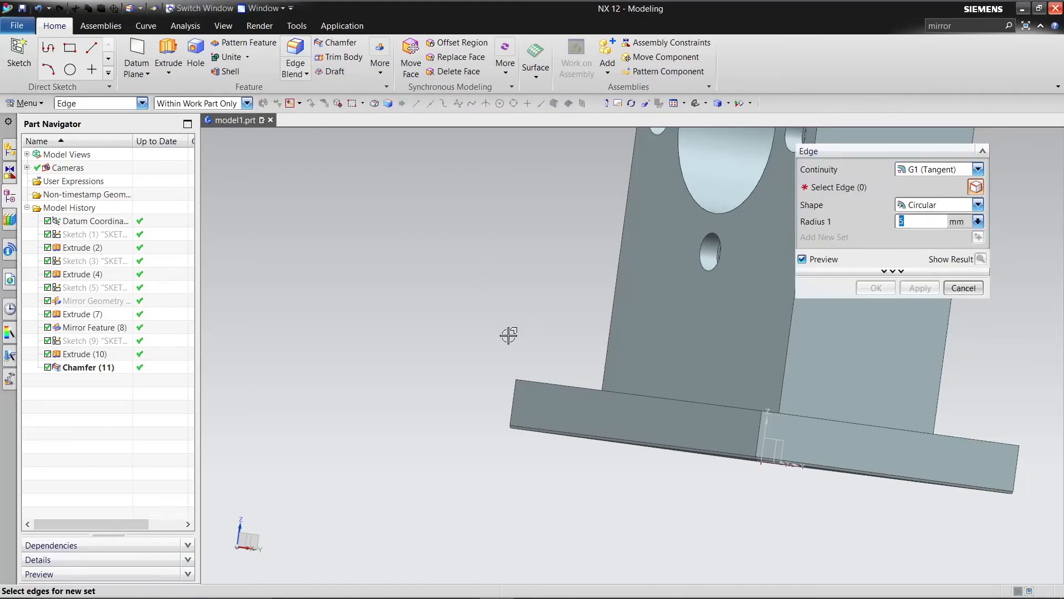
Step: Select the base plate's four top edges for a circular edge blend with a 5 mm radius
{"action": "left_click", "coordinate": [528, 378]}
{"action": "left_click", "coordinate": [820, 417]}
{"action": "middle_click_drag", "start_coordinate": [1003, 374], "coordinate": [932, 399]}
{"action": "left_click", "coordinate": [968, 419]}
{"action": "scroll", "coordinate": [931, 399], "scroll_direction": "down", "scroll_amount": 3}
{"action": "left_click", "coordinate": [980, 400]}
{"action": "scroll", "coordinate": [980, 400], "scroll_direction": "down", "scroll_amount": 3}
{"action": "middle_click_drag", "start_coordinate": [980, 400], "coordinate": [856, 312]}
Step: Add the front and rear outline edges of the round-topped block to the 5 mm edge blend
{"action": "scroll", "coordinate": [784, 328], "scroll_direction": "up", "scroll_amount": 5}
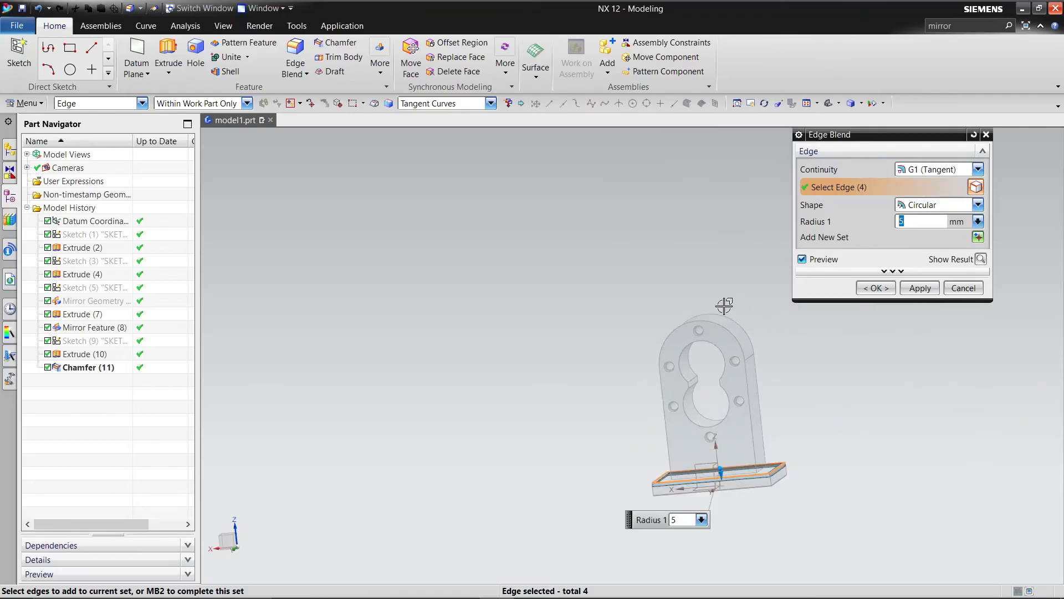
{"action": "left_click", "coordinate": [714, 341]}
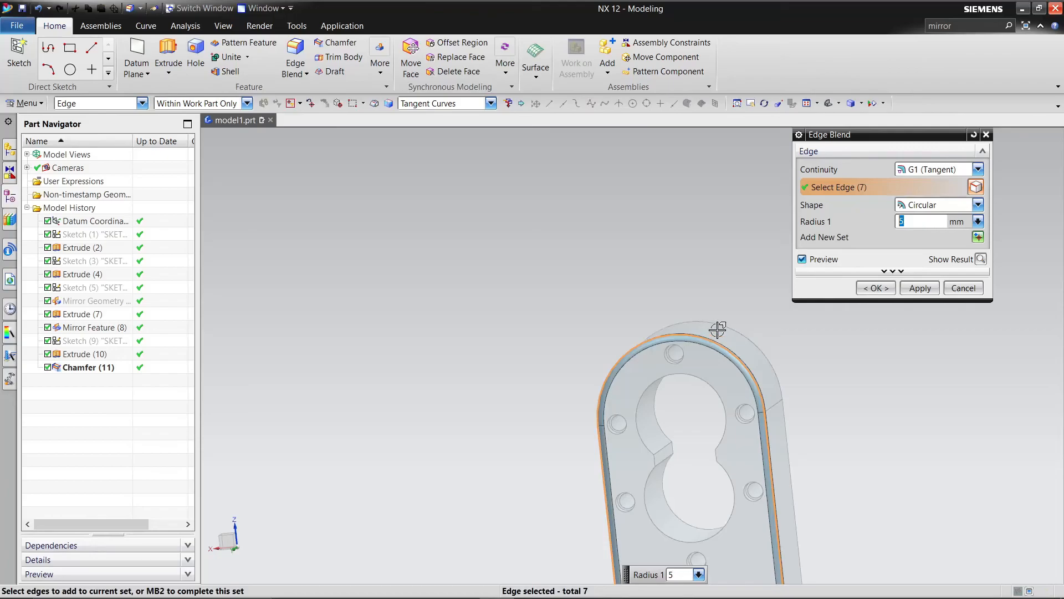
{"action": "left_click", "coordinate": [725, 326]}
{"action": "scroll", "coordinate": [872, 385], "scroll_direction": "down", "scroll_amount": 5}
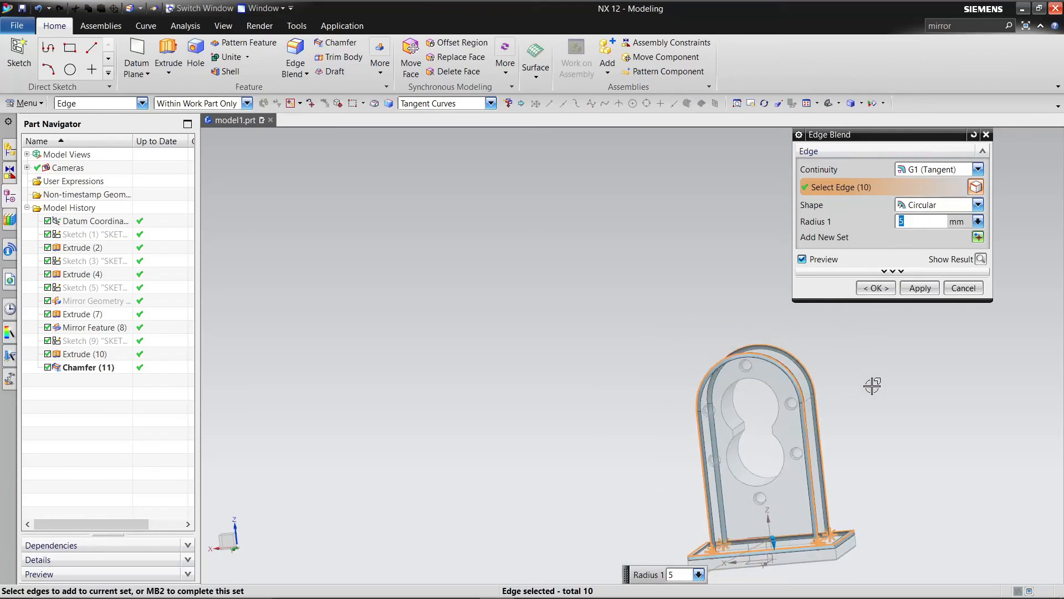
Step: Add the four edges where the block meets the base plate and apply the 5 mm edge blend
{"action": "middle_click_drag", "start_coordinate": [885, 464], "coordinate": [931, 492]}
{"action": "left_click", "coordinate": [741, 519]}
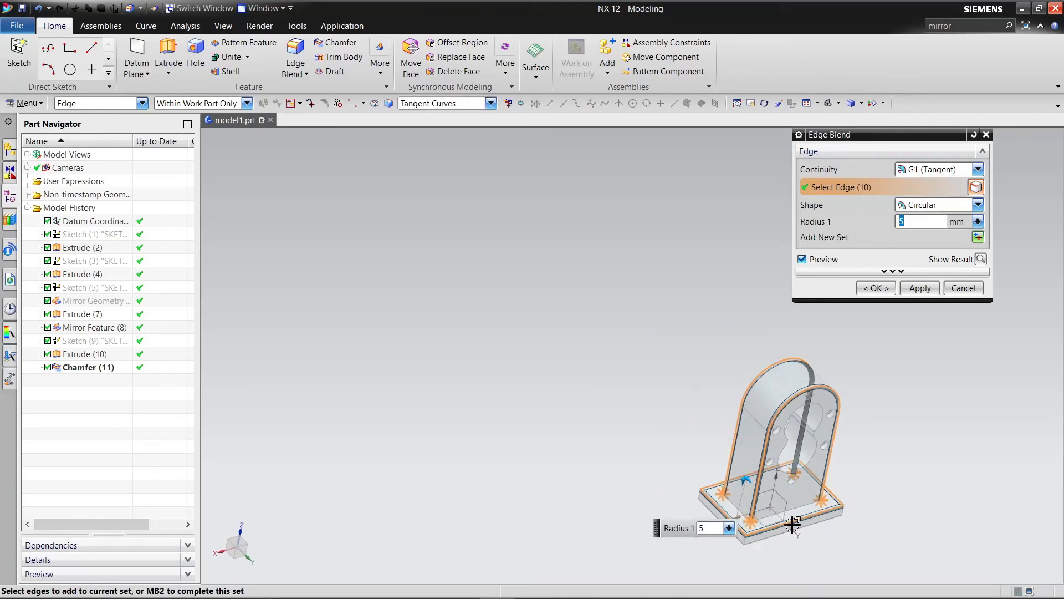
{"action": "left_click", "coordinate": [741, 518]}
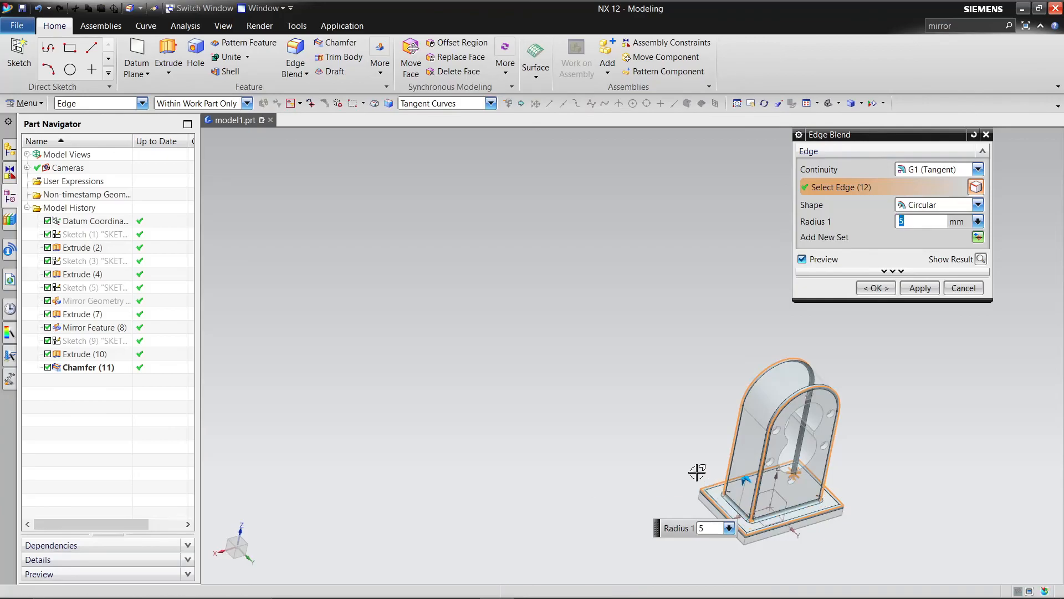
{"action": "middle_click_drag", "start_coordinate": [696, 459], "coordinate": [729, 470]}
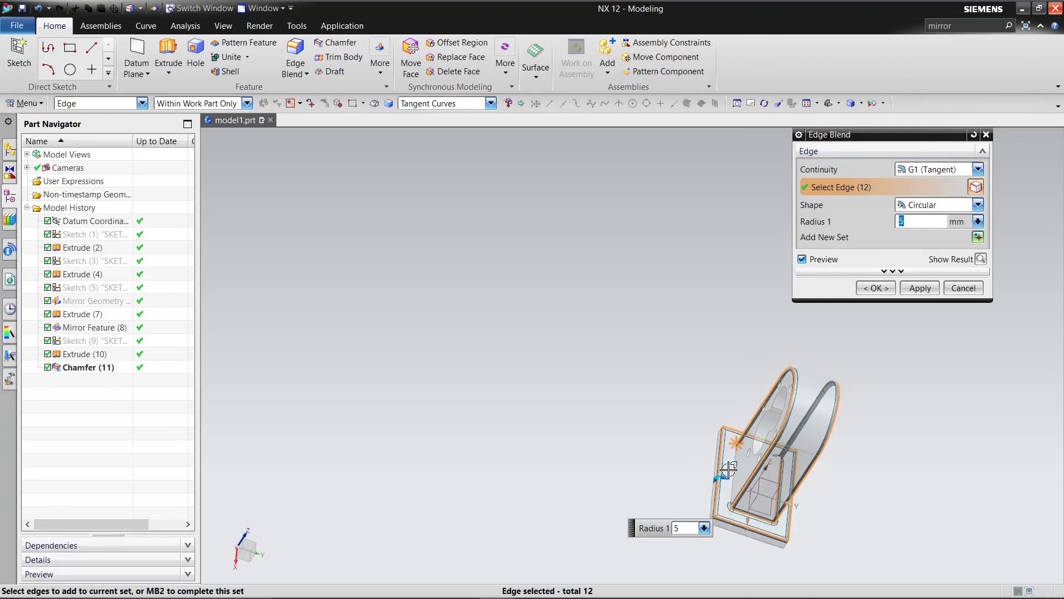
{"action": "left_click", "coordinate": [730, 468]}
{"action": "middle_click_drag", "start_coordinate": [696, 430], "coordinate": [754, 416]}
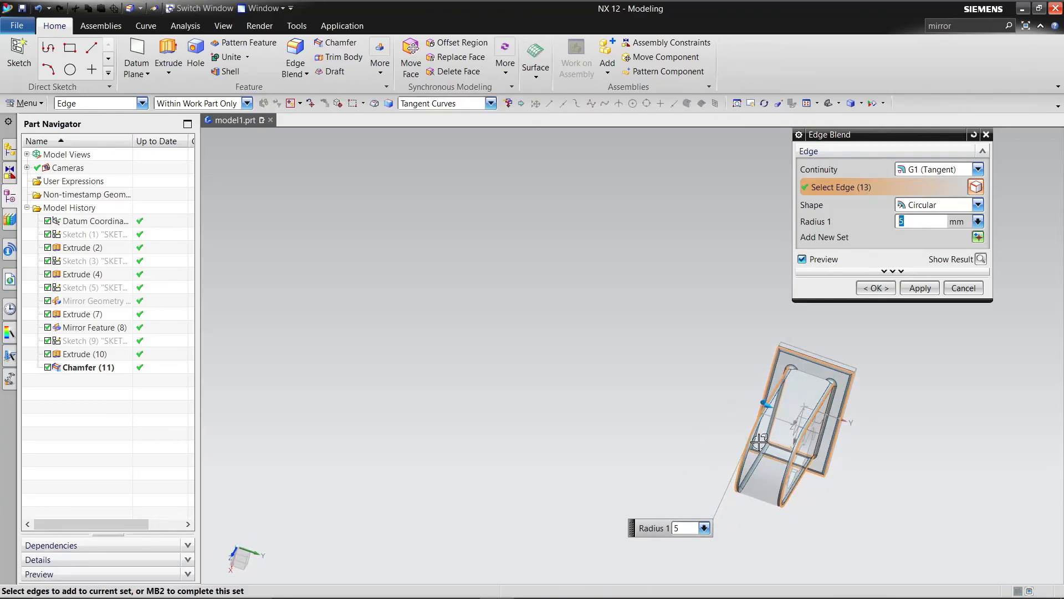
{"action": "left_click", "coordinate": [810, 377]}
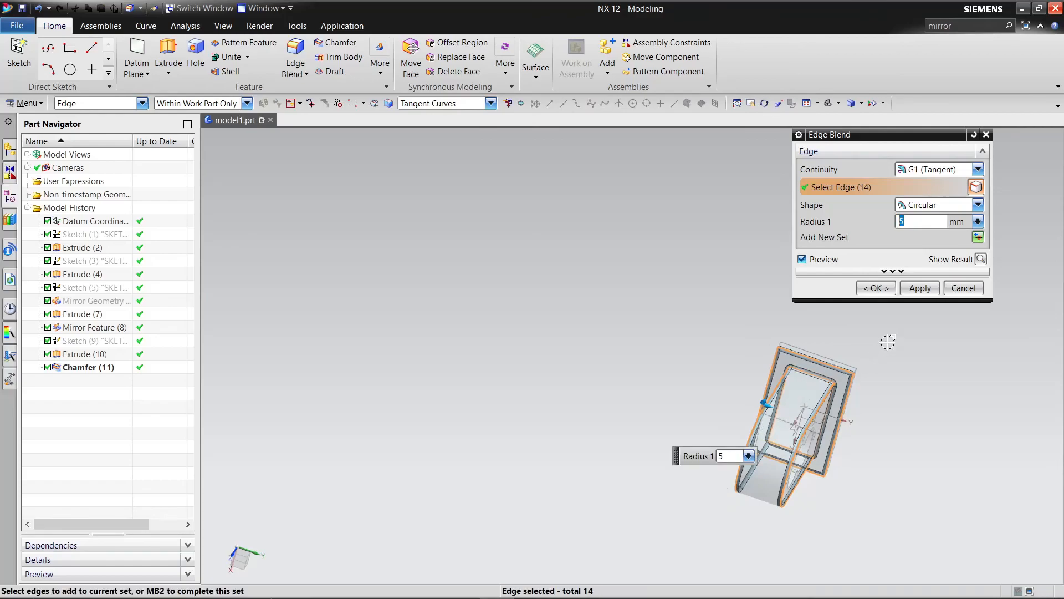
{"action": "left_click", "coordinate": [922, 289]}
{"action": "left_click", "coordinate": [963, 289]}
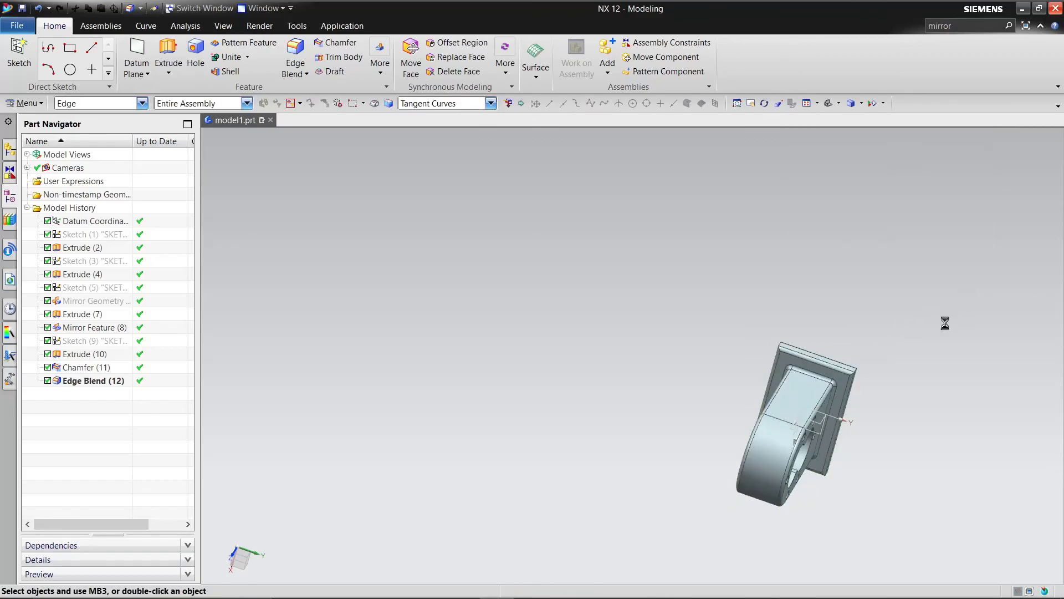
Step: Show the whole part in an isometric-type view and hide the datum coordinate system
{"action": "middle_click_drag", "start_coordinate": [912, 340], "coordinate": [861, 285]}
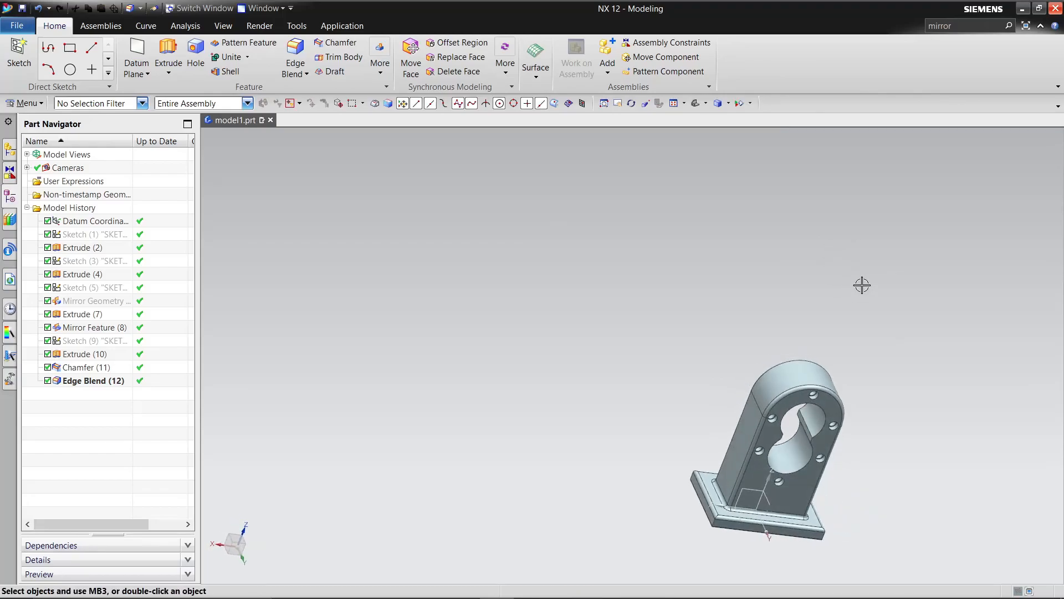
{"action": "left_click", "coordinate": [699, 105]}
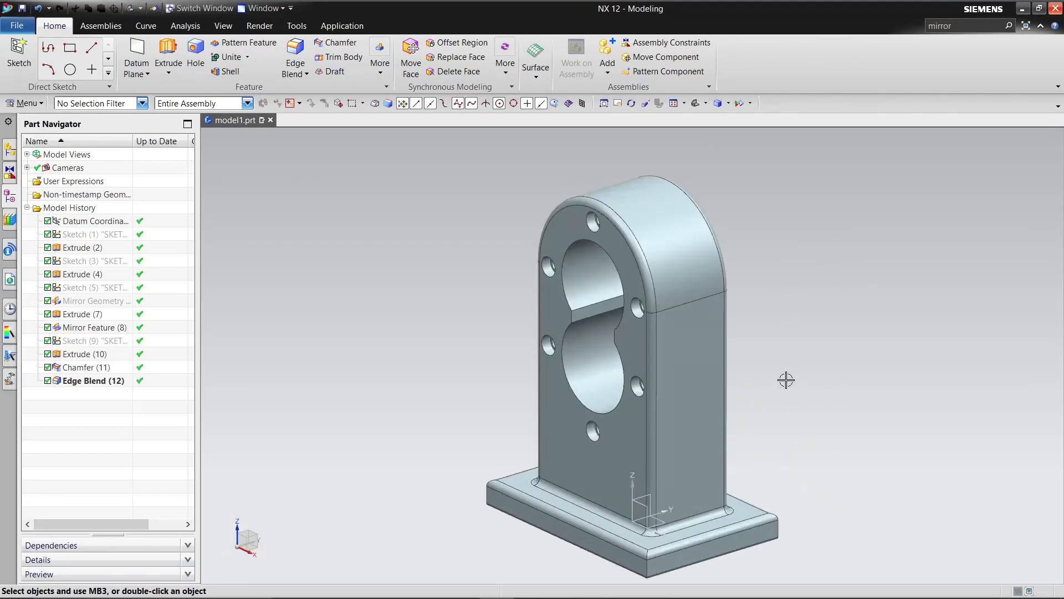
{"action": "left_click", "coordinate": [636, 511]}
{"action": "right_click", "coordinate": [635, 510]}
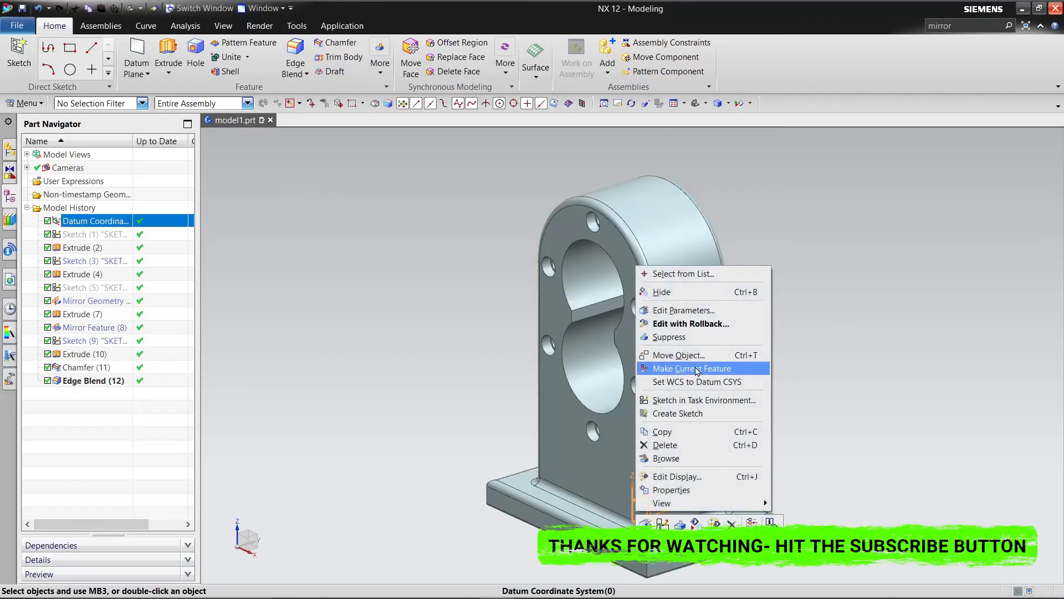
{"action": "left_click", "coordinate": [662, 291]}
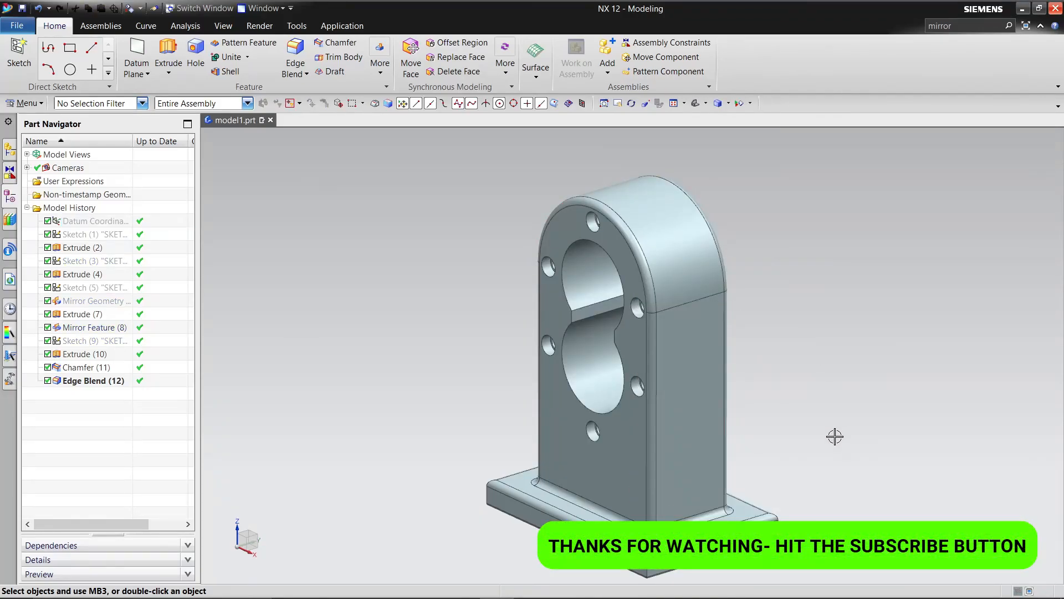